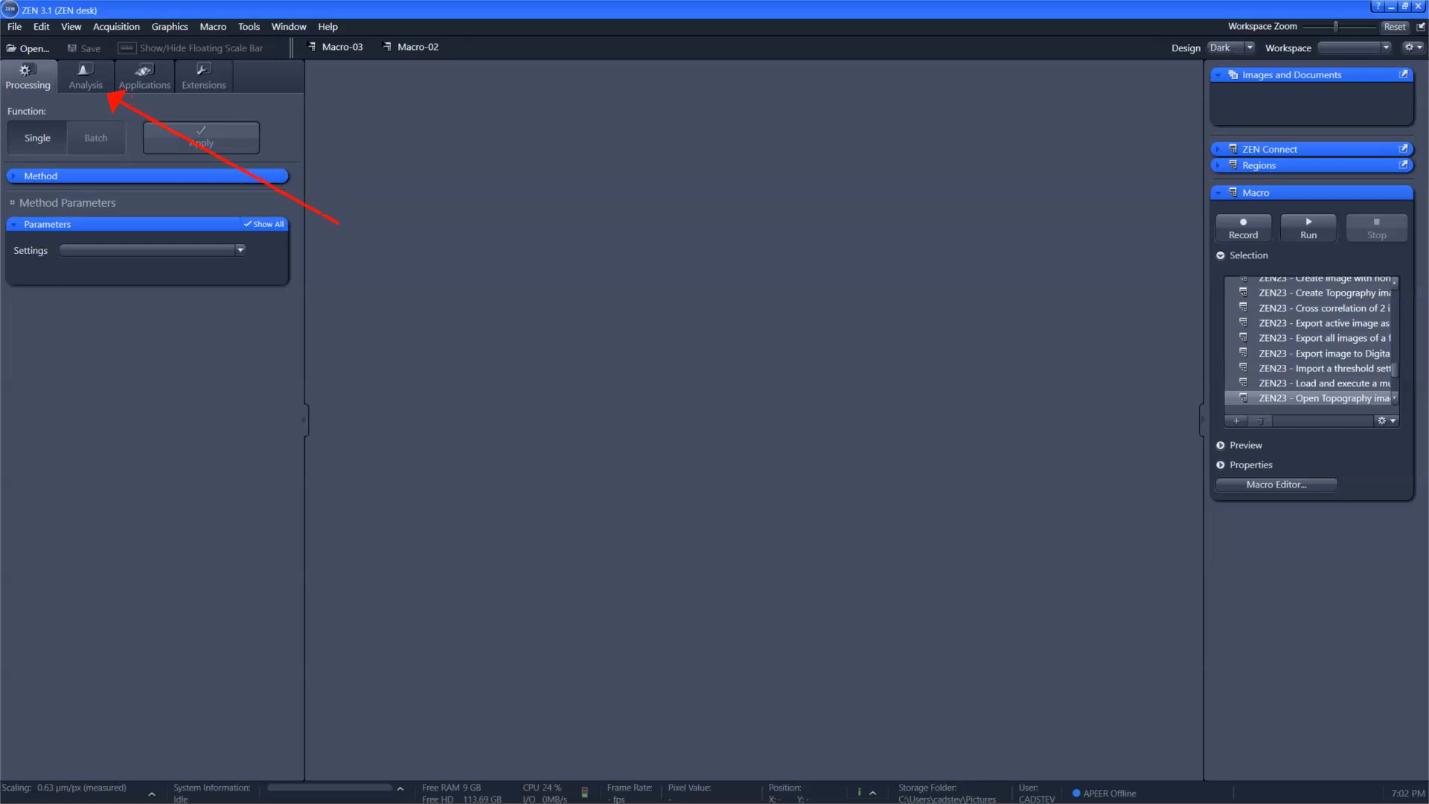
Step: Create a new Intellesis Trainable Segmentation model named Spines
left_click(95, 88)
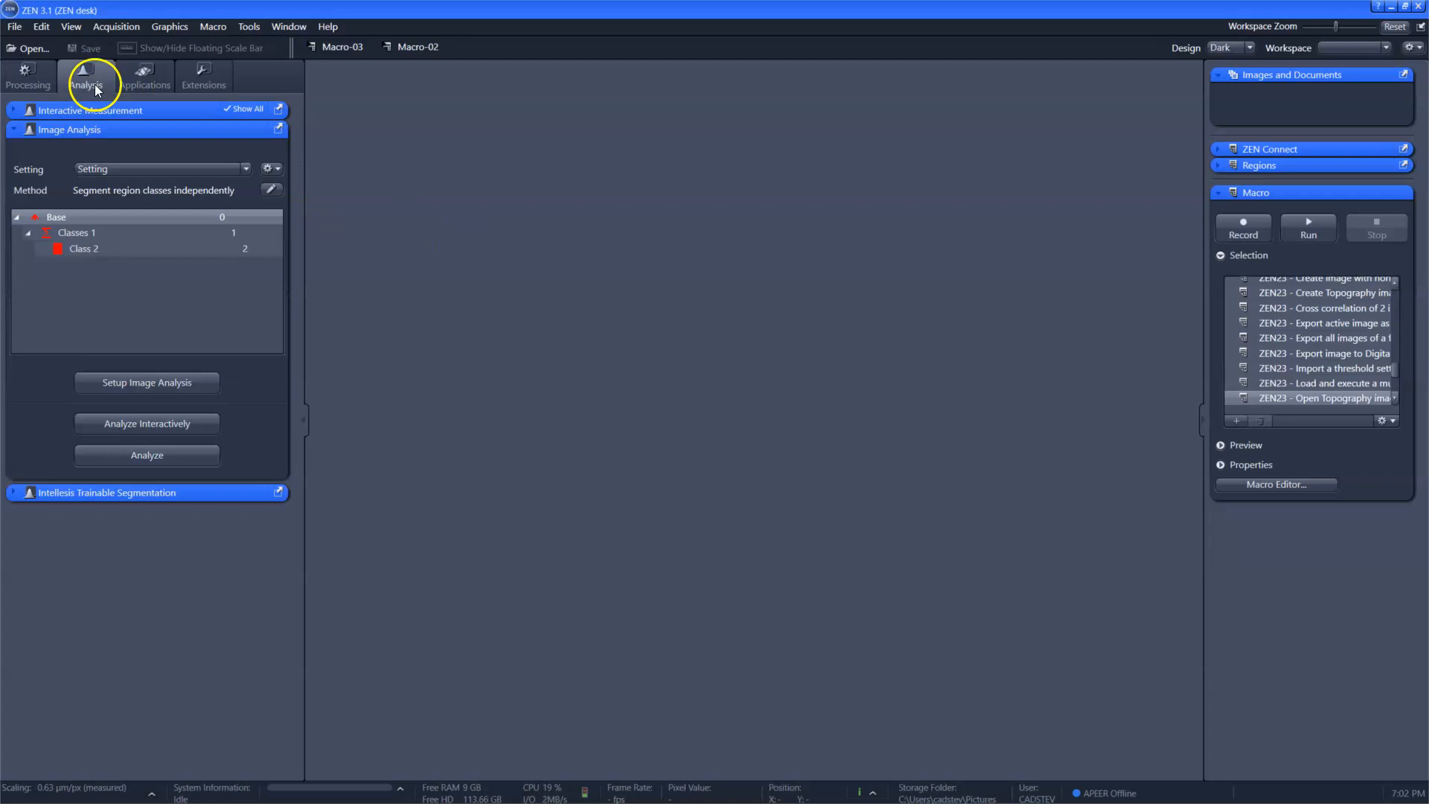
left_click(132, 131)
left_click(139, 152)
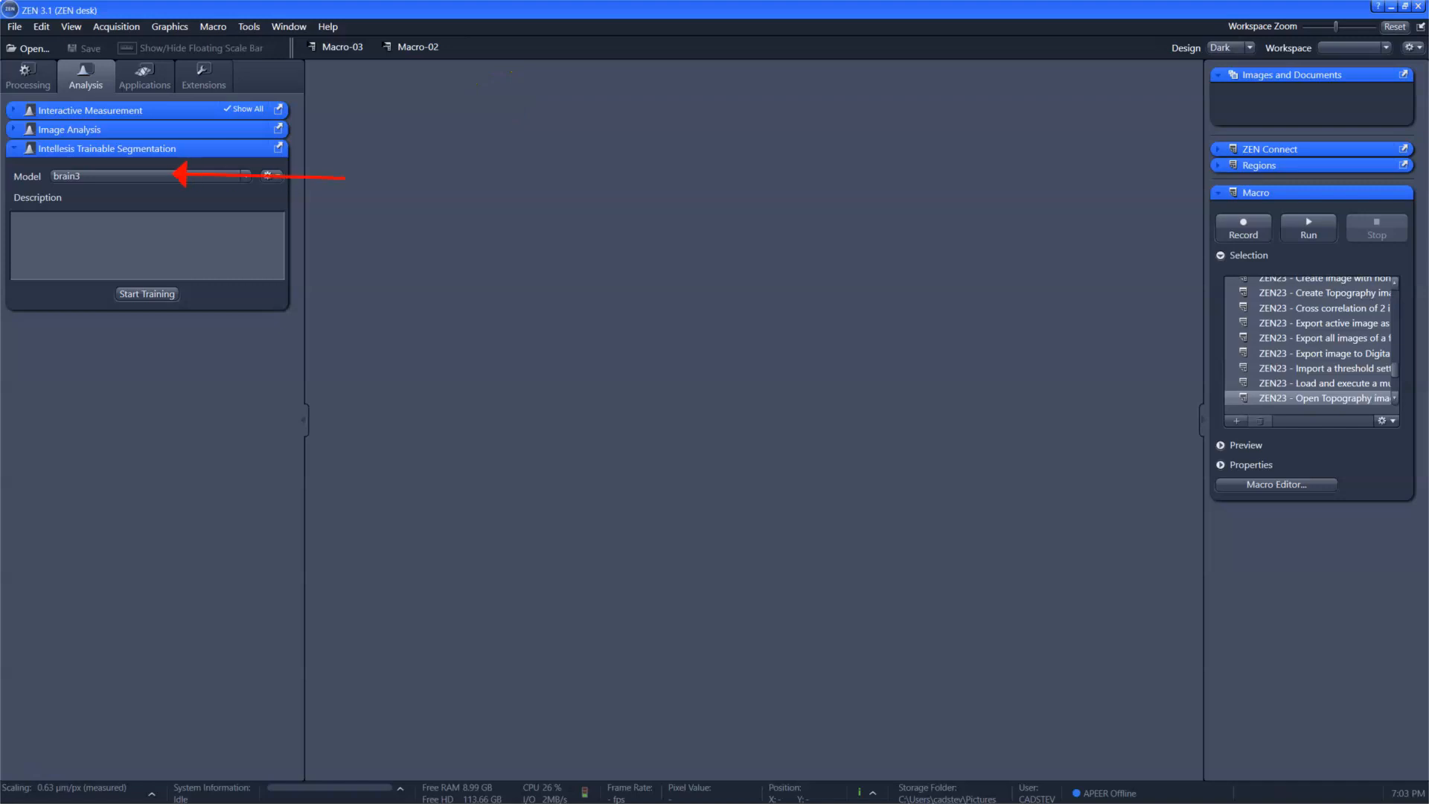
left_click(269, 175)
left_click(279, 196)
type("Spines")
key("Return")
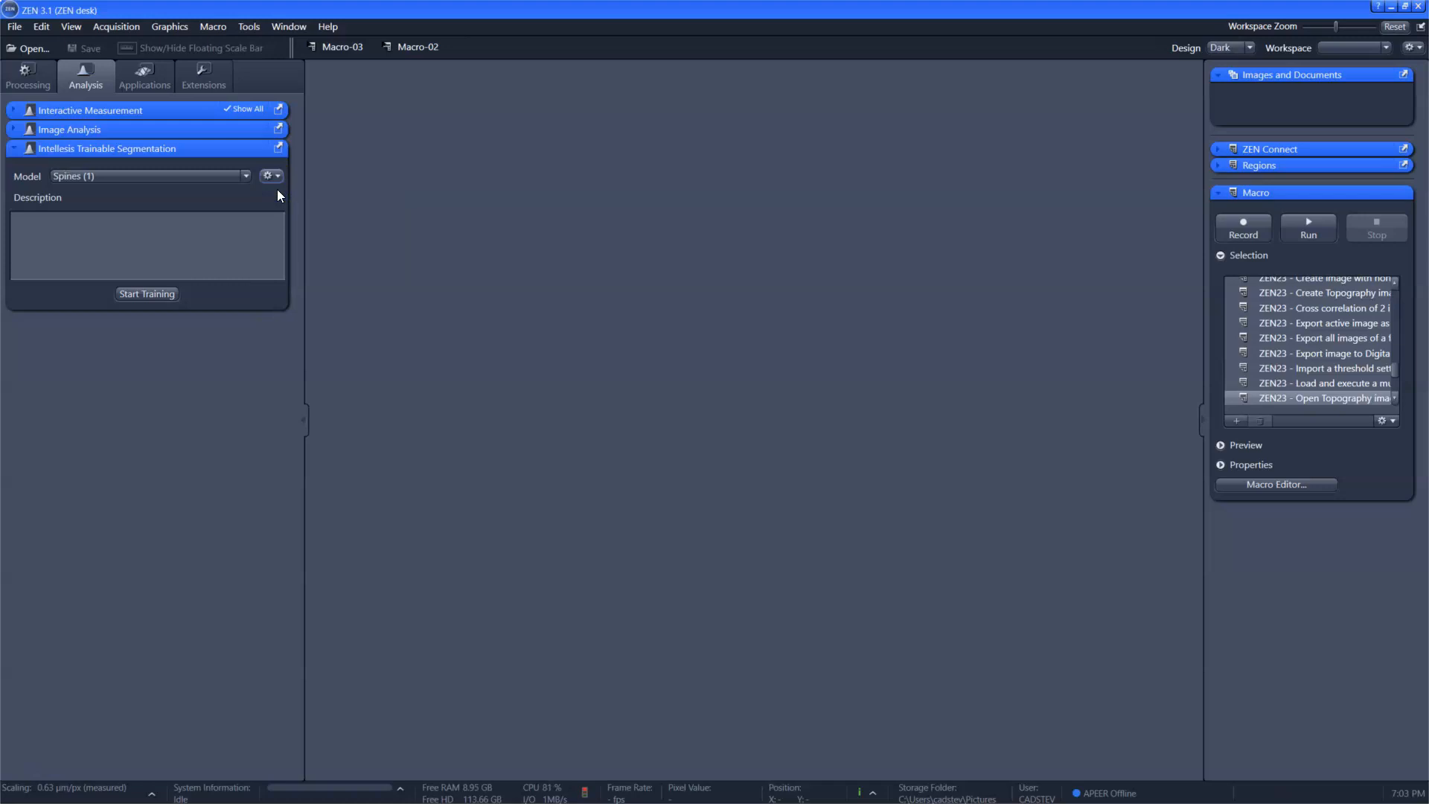
left_click(192, 190)
Step: Start training the Spines model to bring up its image labeling and training workspace
left_click(164, 294)
left_click(34, 782)
left_click(29, 765)
left_click(167, 297)
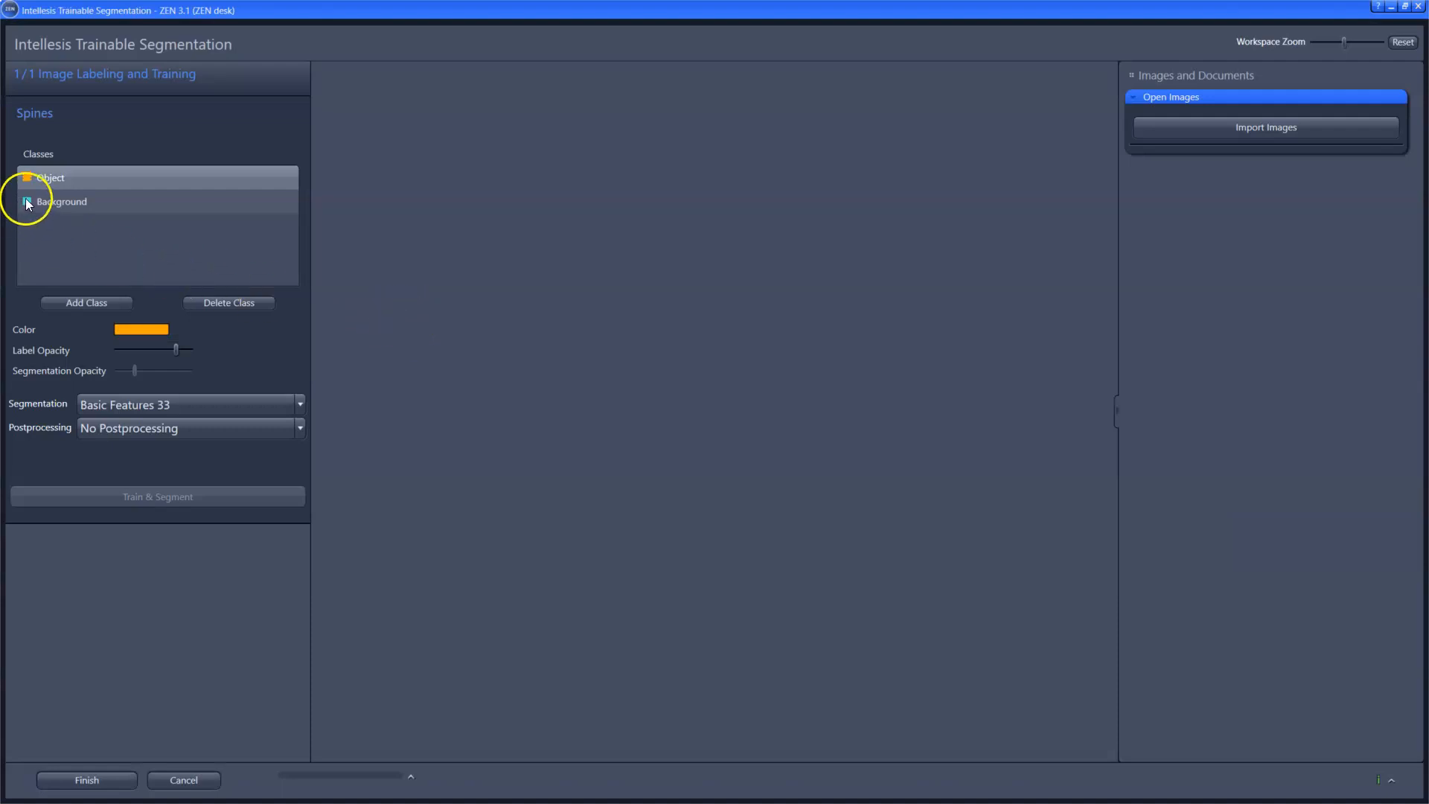
Step: Rename the Object class to Spines
double_click(73, 177)
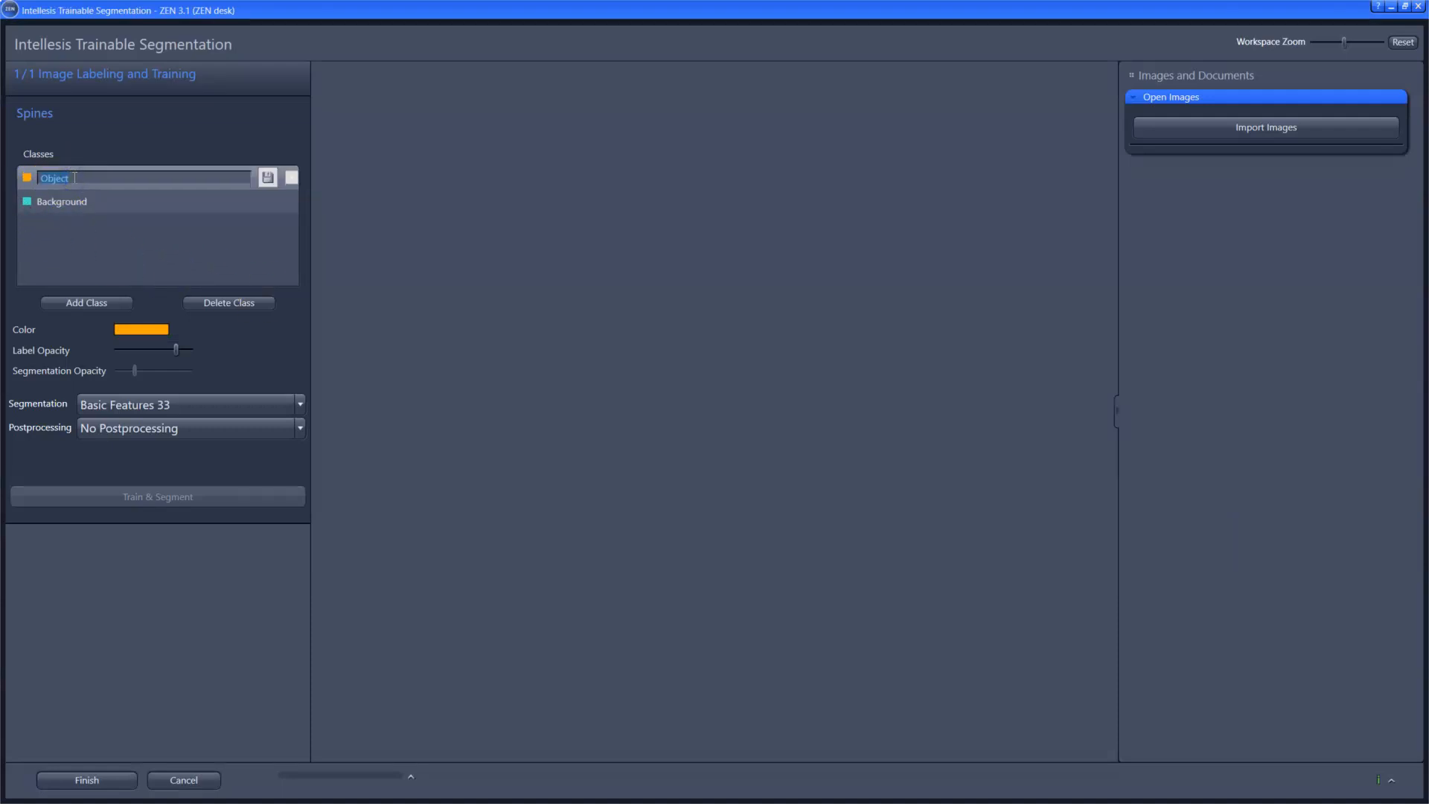
type("Spines")
key("Return")
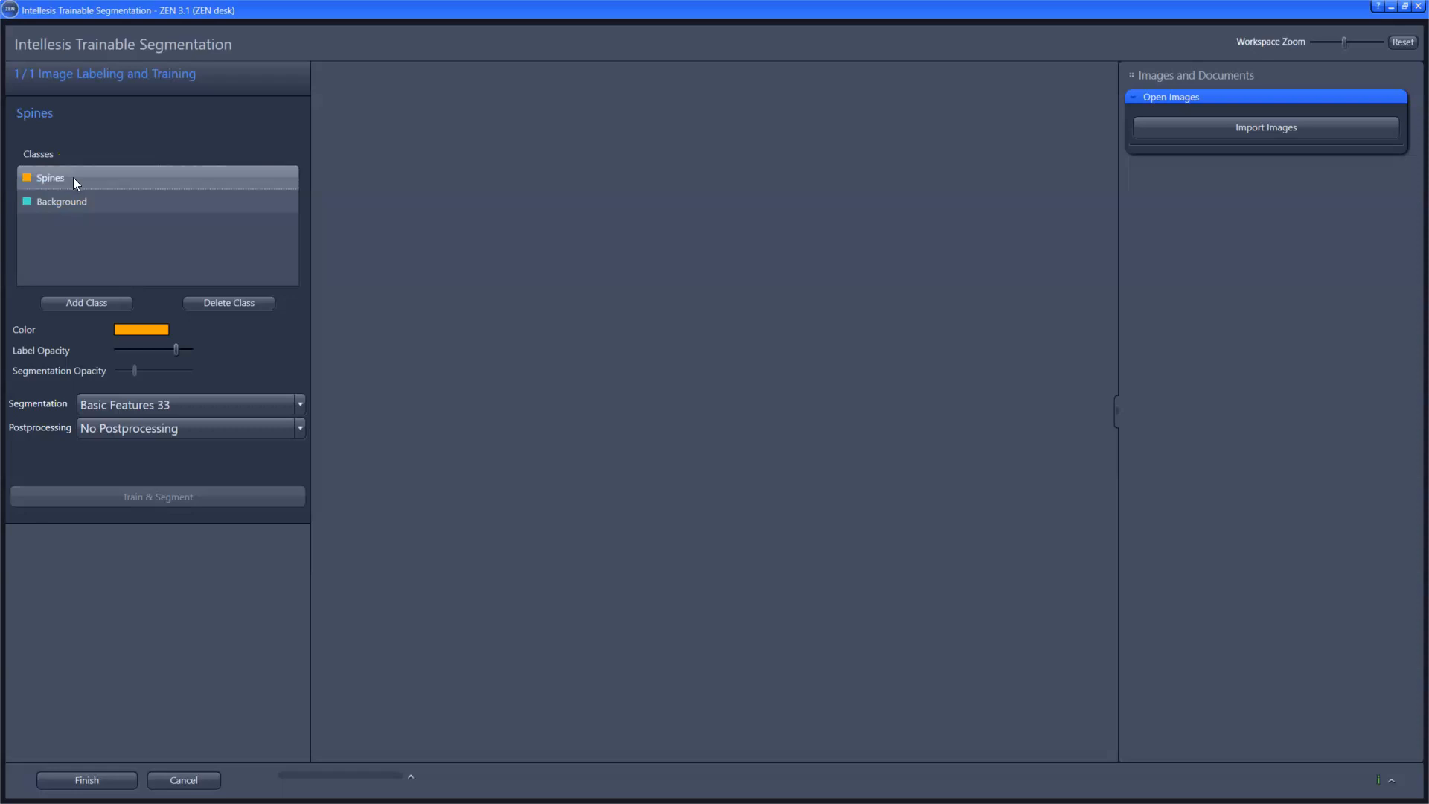
Step: Add a third class named Cell Body and set its color to Blue
left_click(96, 303)
double_click(61, 225)
type("Cell Body")
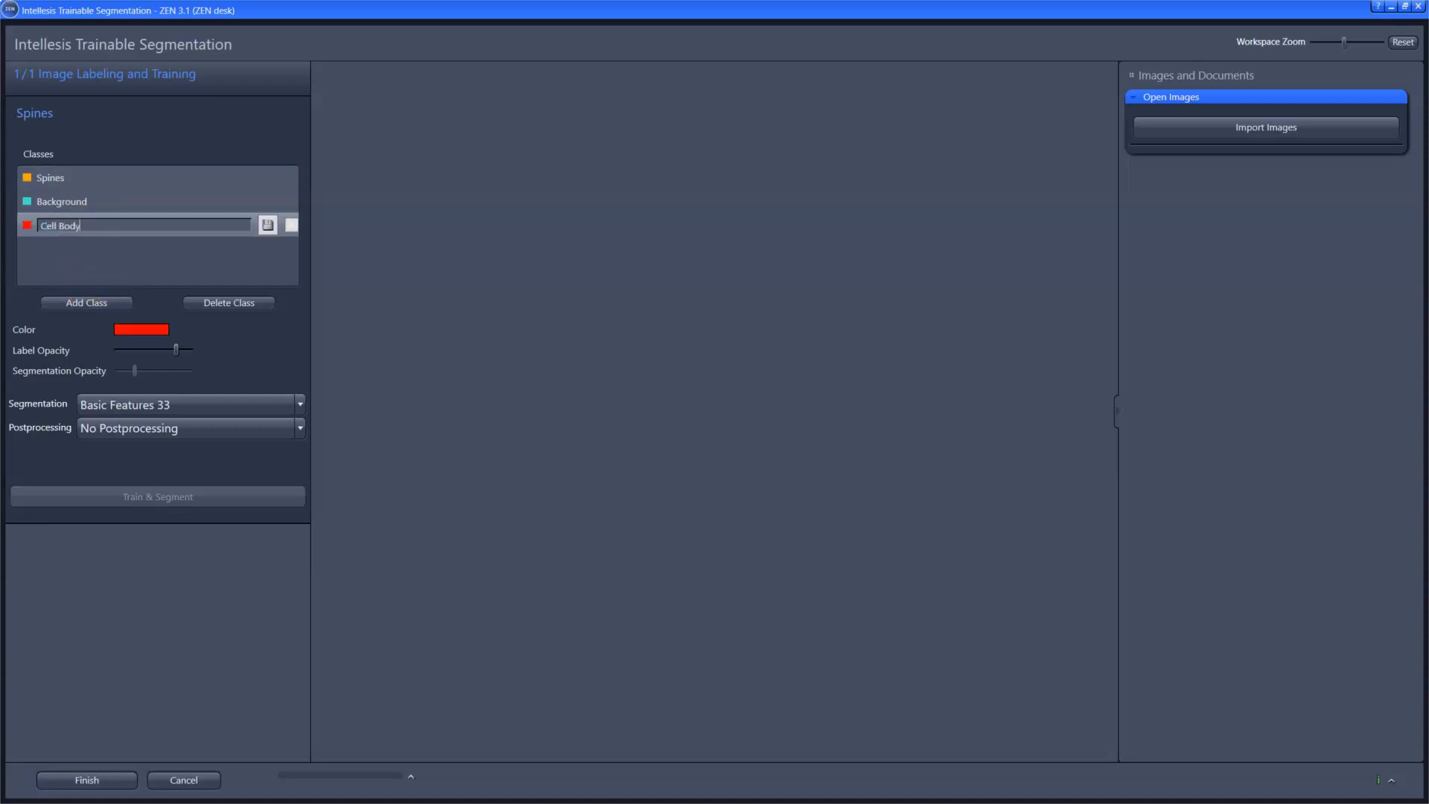
key("Return")
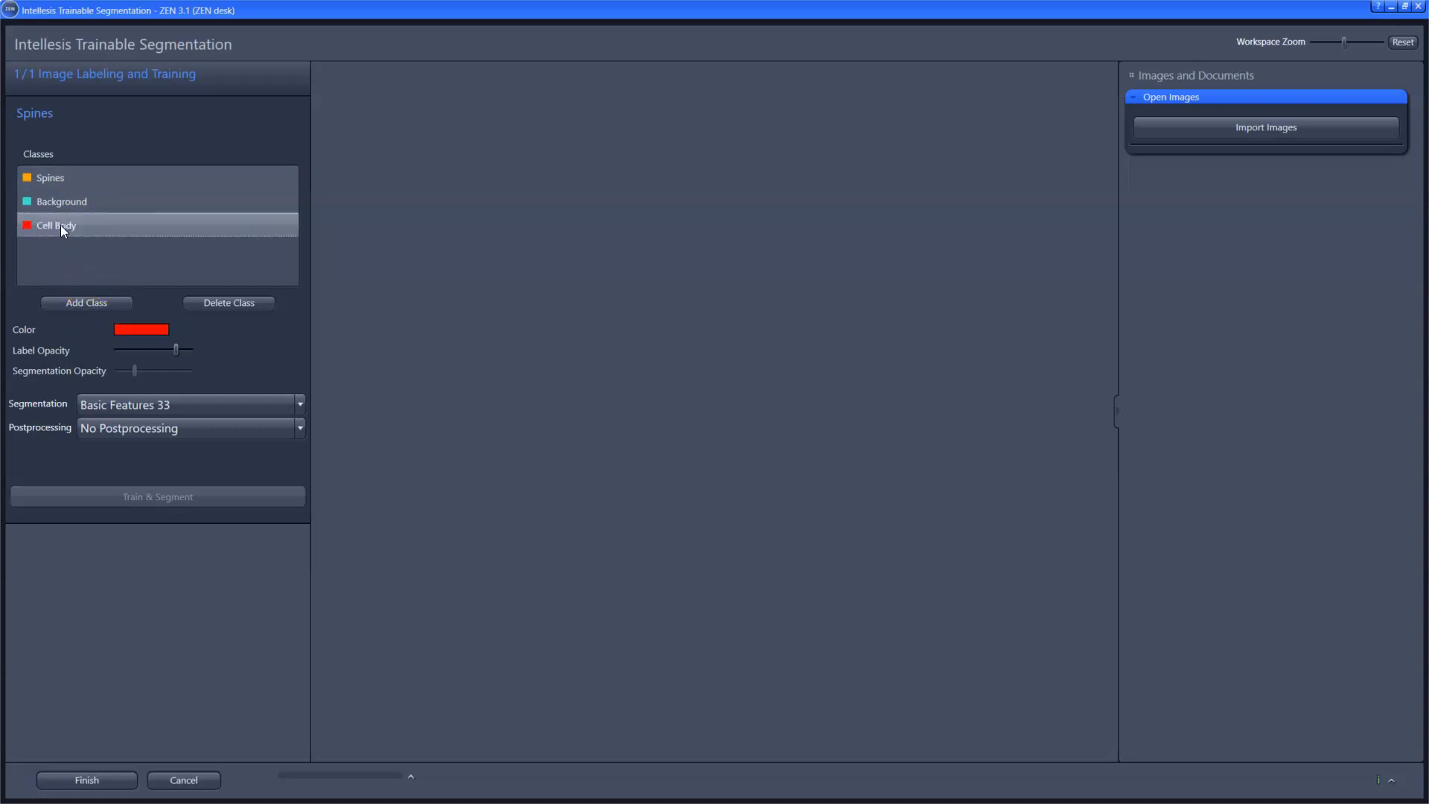
left_click(122, 329)
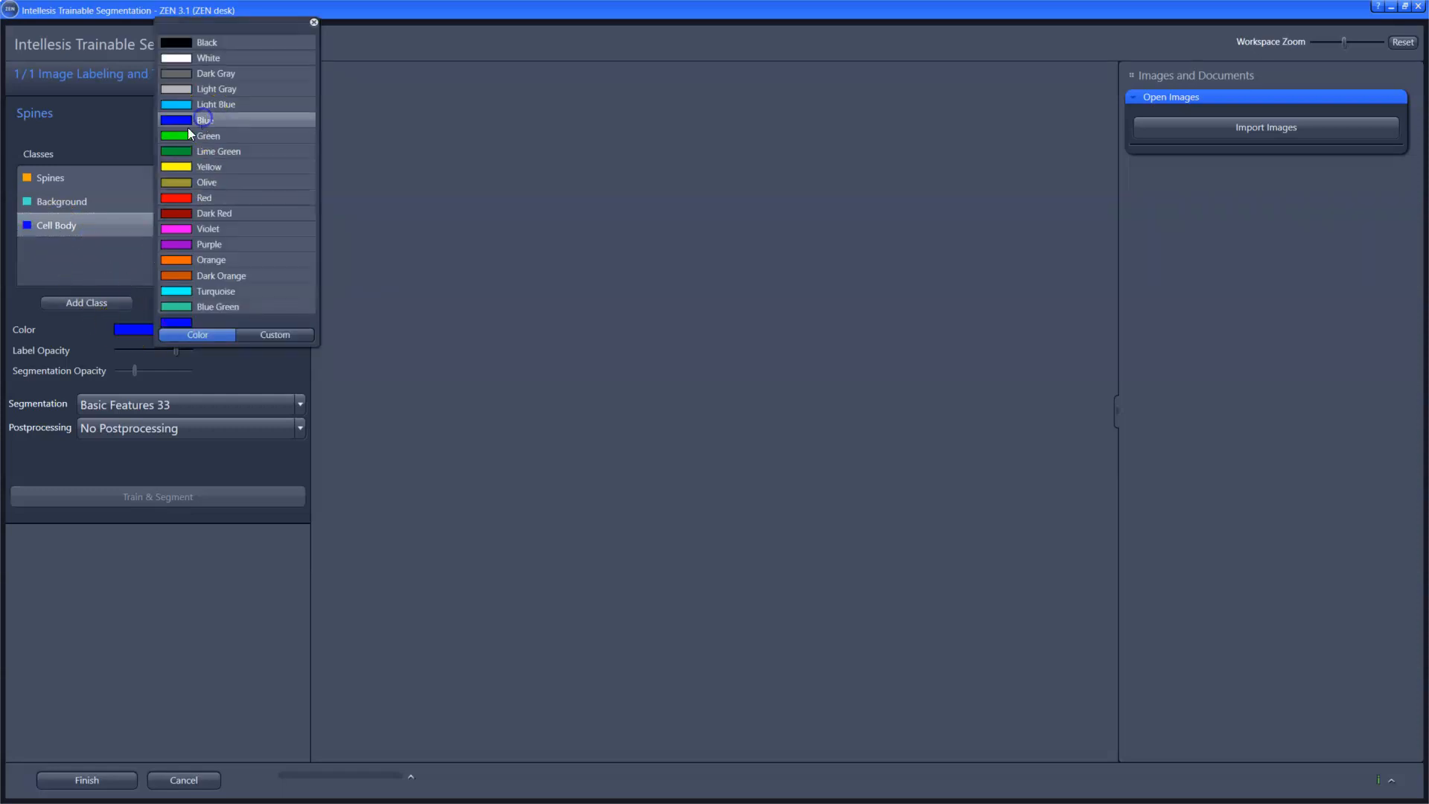
left_click(189, 121)
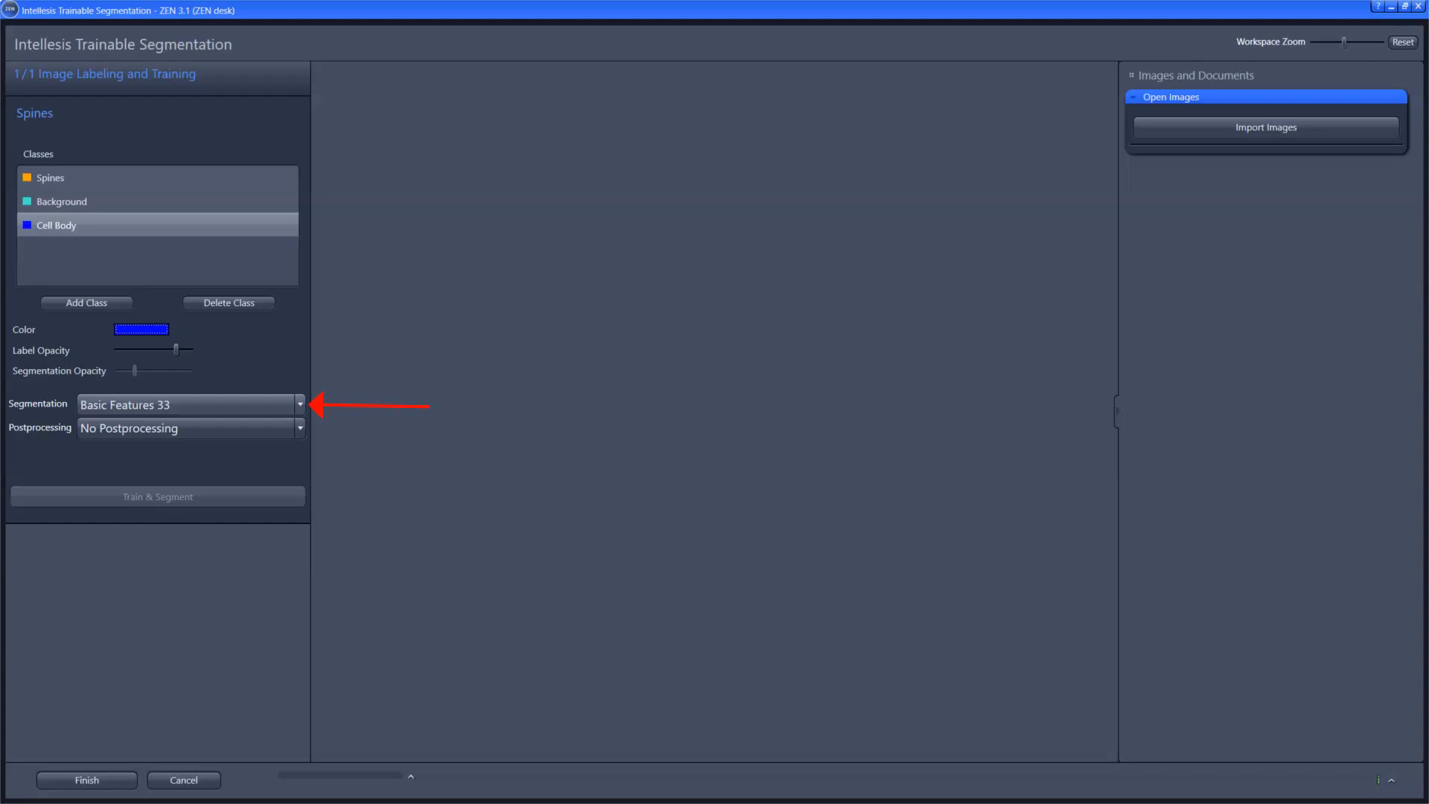
Step: Set the segmentation feature extractor to Deep Features 128
left_click(260, 408)
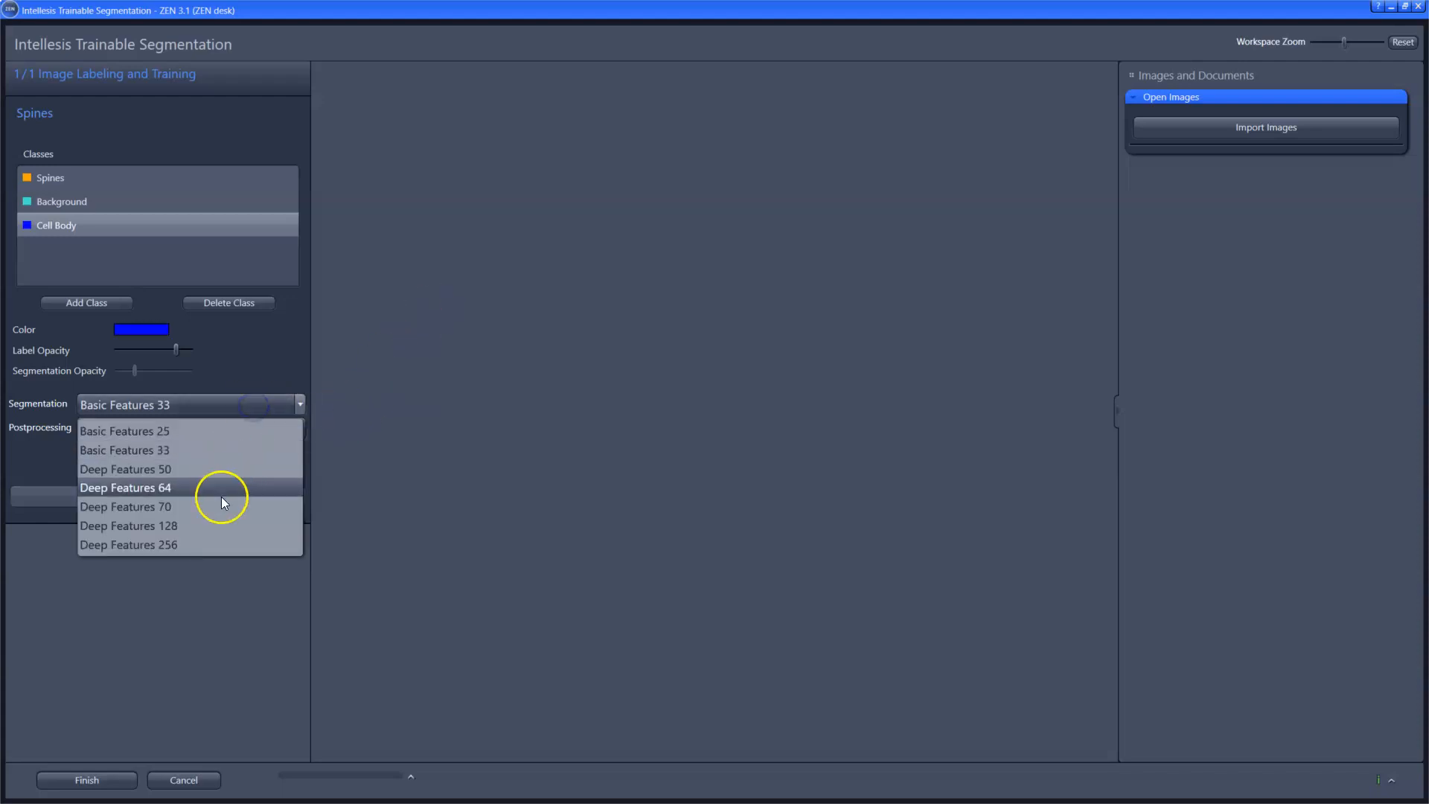
left_click(215, 528)
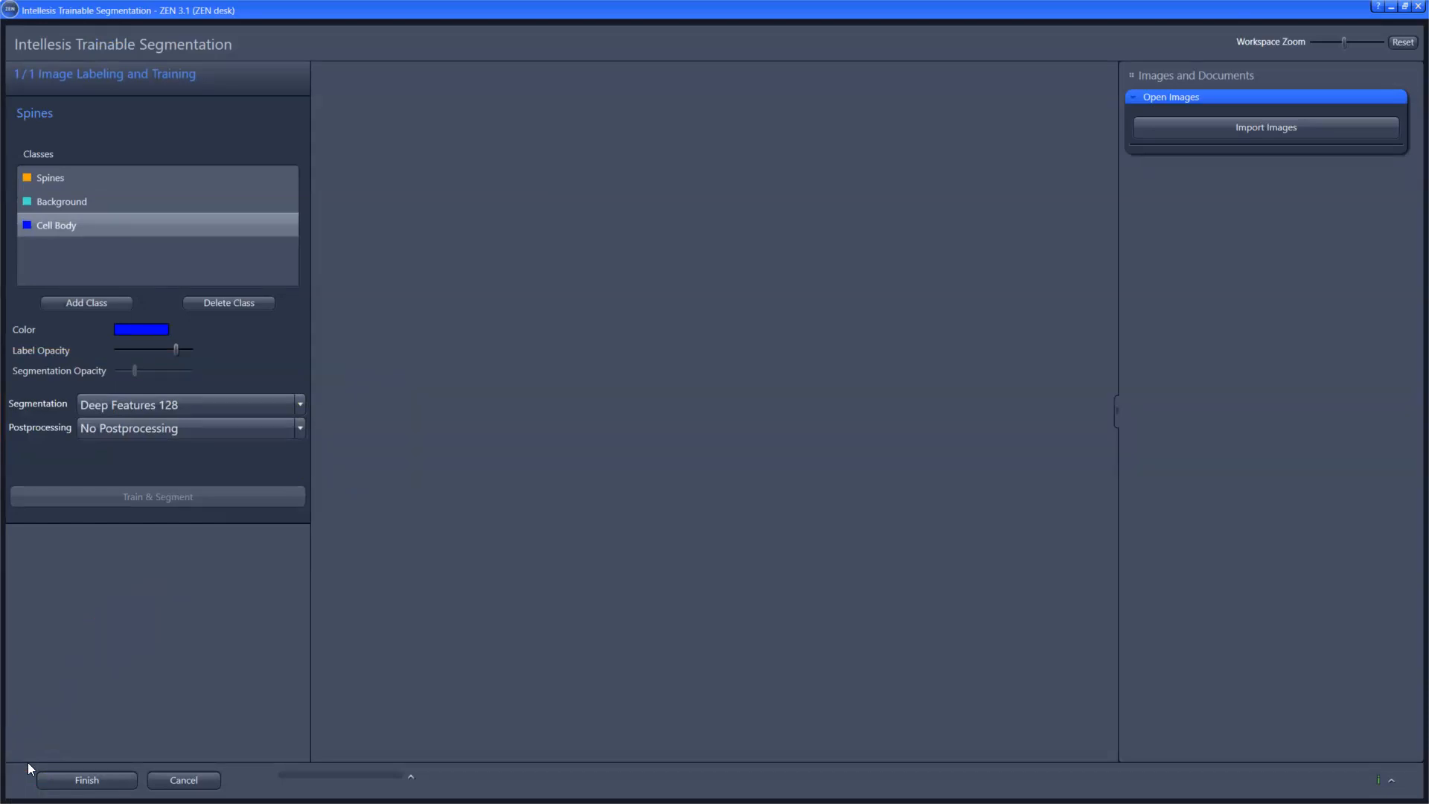
left_click(28, 762)
Step: Import Section9 - BrainSlice - Single Pixel Filter and Lowpass.czi as the training image and display it at Z-position 17
left_click(1274, 131)
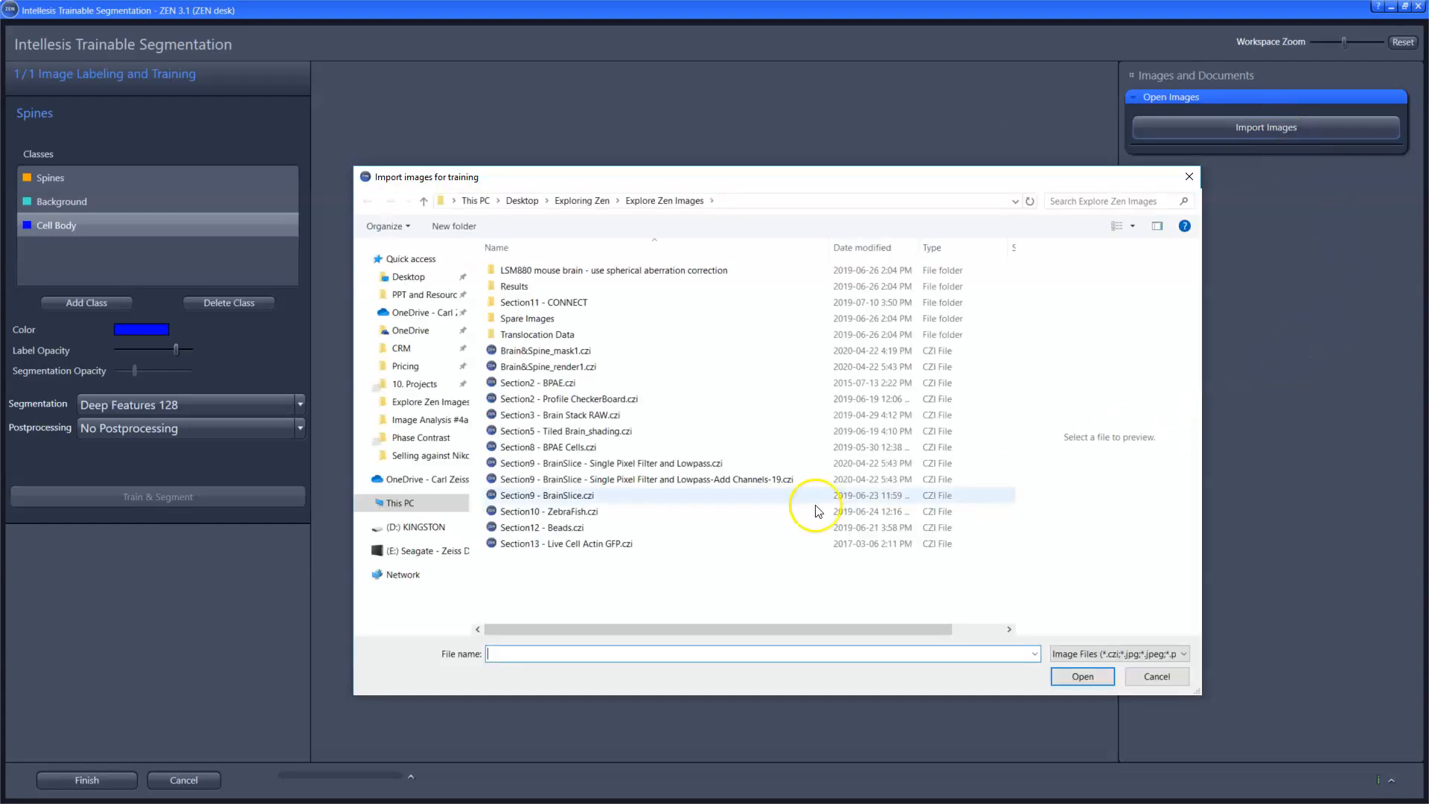
left_click(712, 467)
left_click(1082, 675)
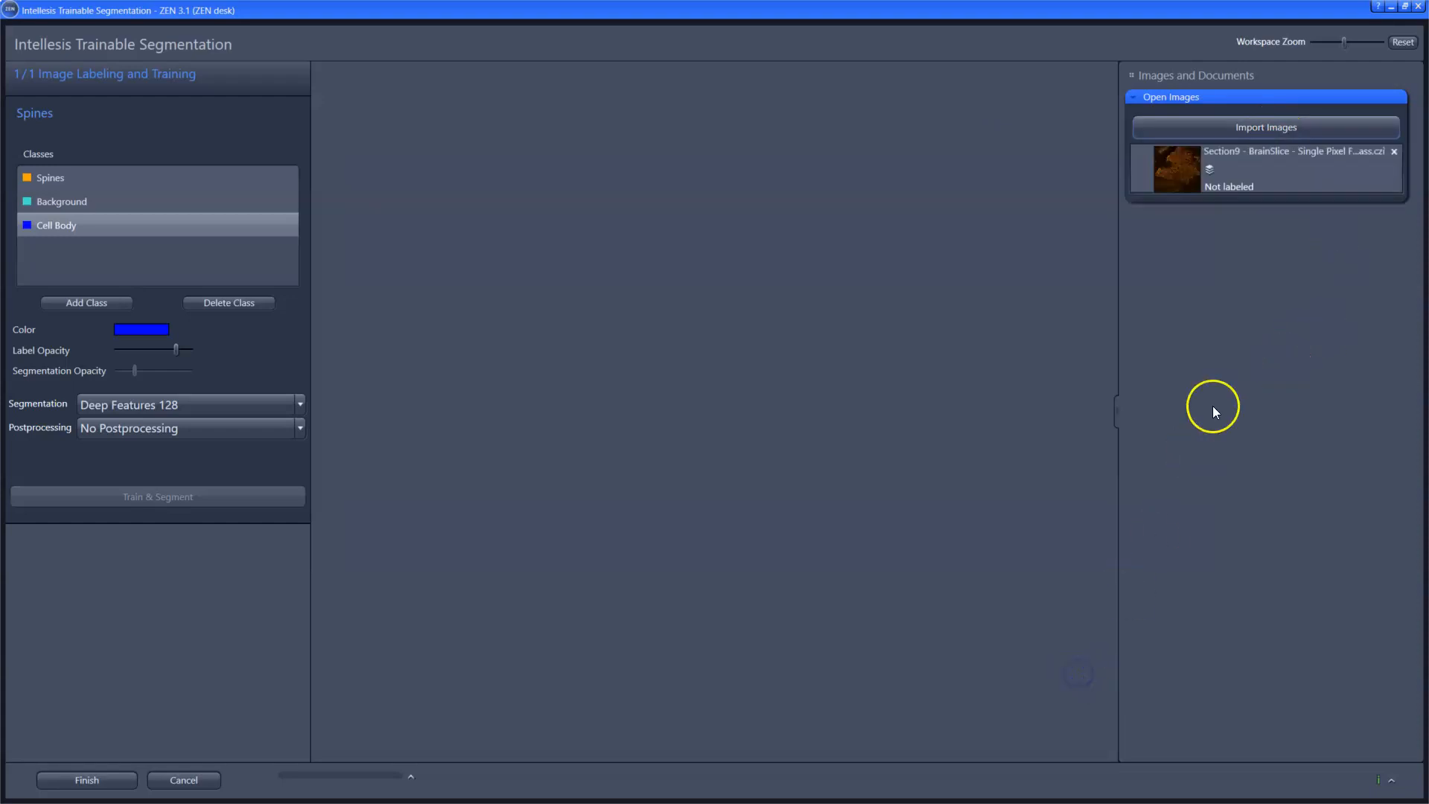
left_click(1280, 169)
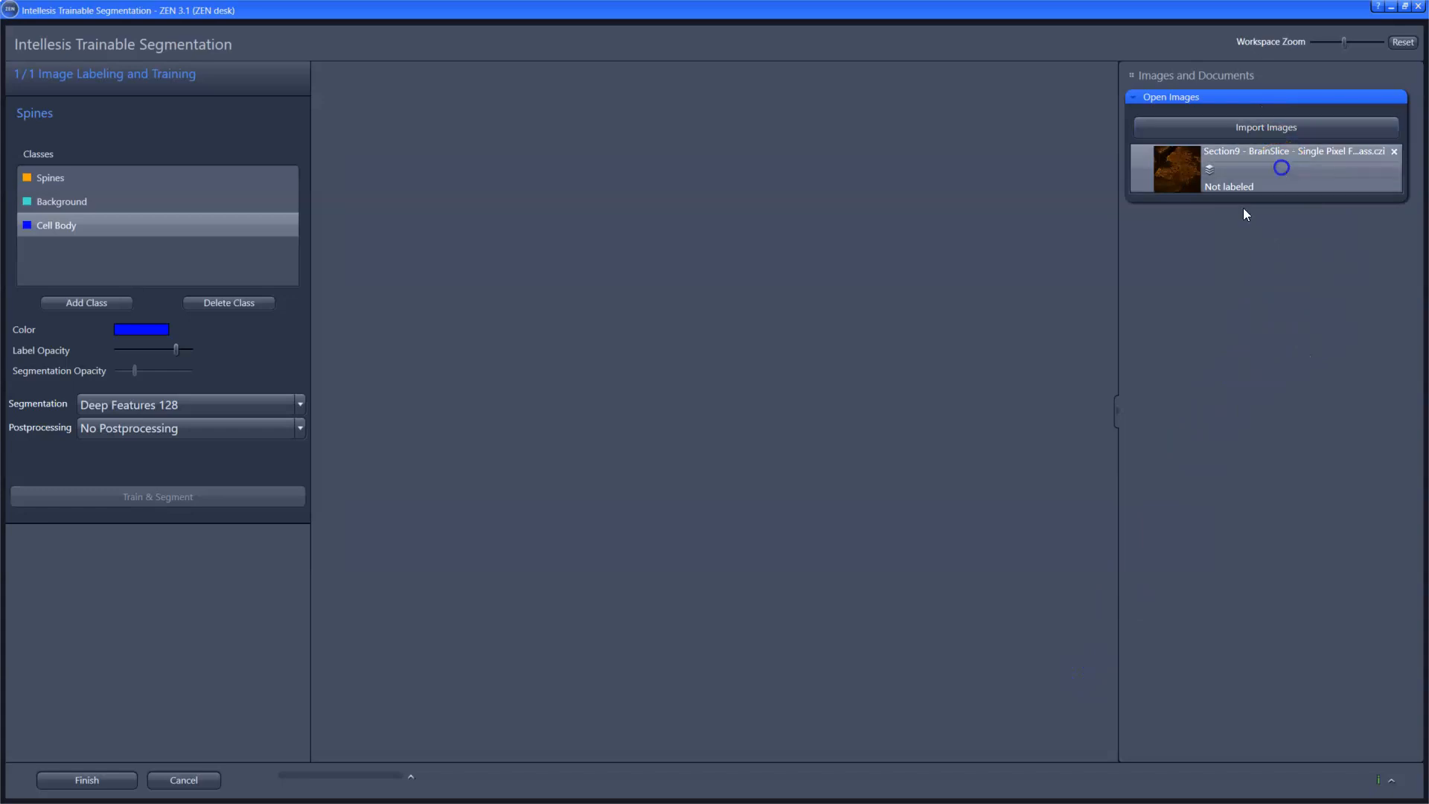
mouse_move(475, 576)
left_mouse_down()
mouse_move(408, 577)
mouse_move(525, 576)
mouse_move(482, 581)
left_mouse_up()
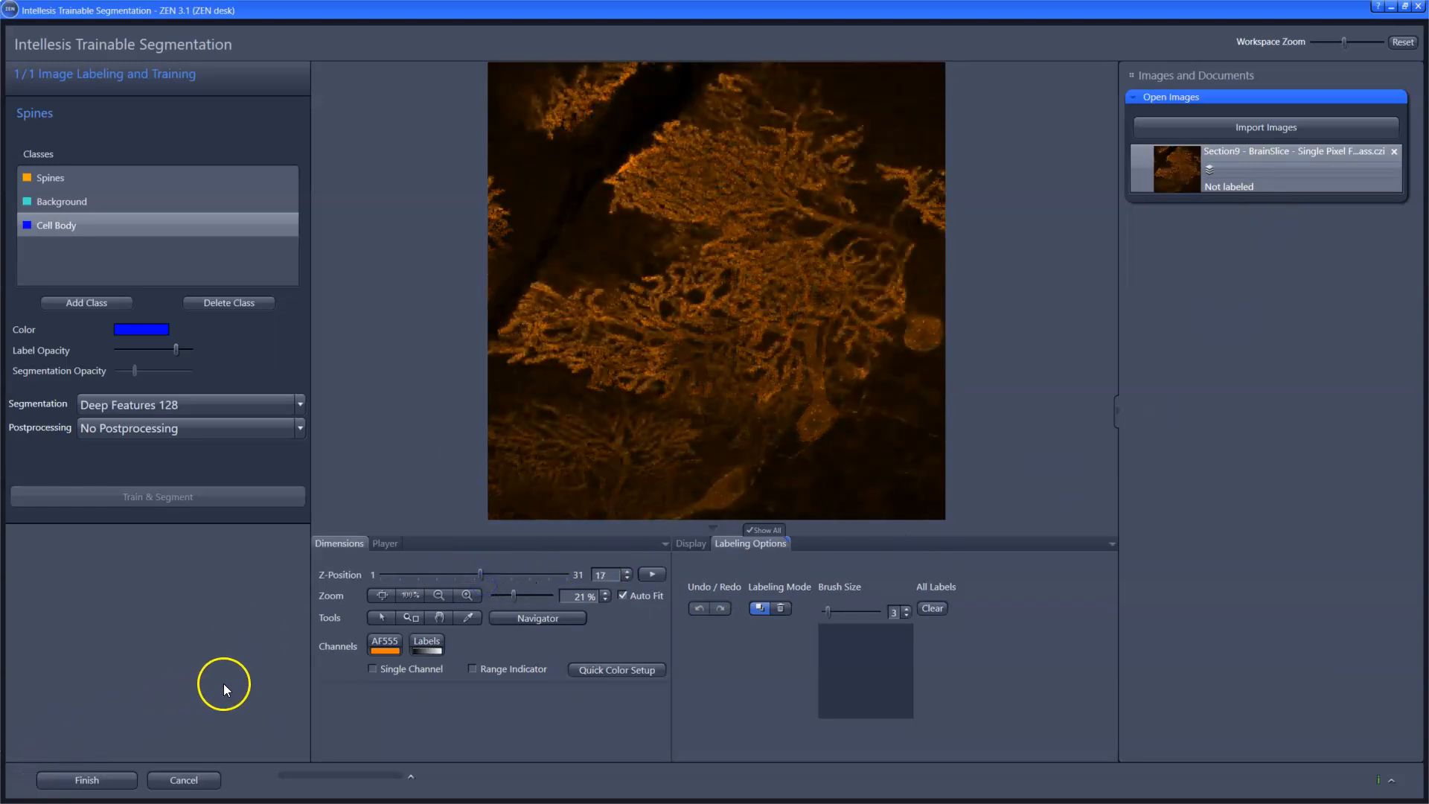
left_click(606, 297)
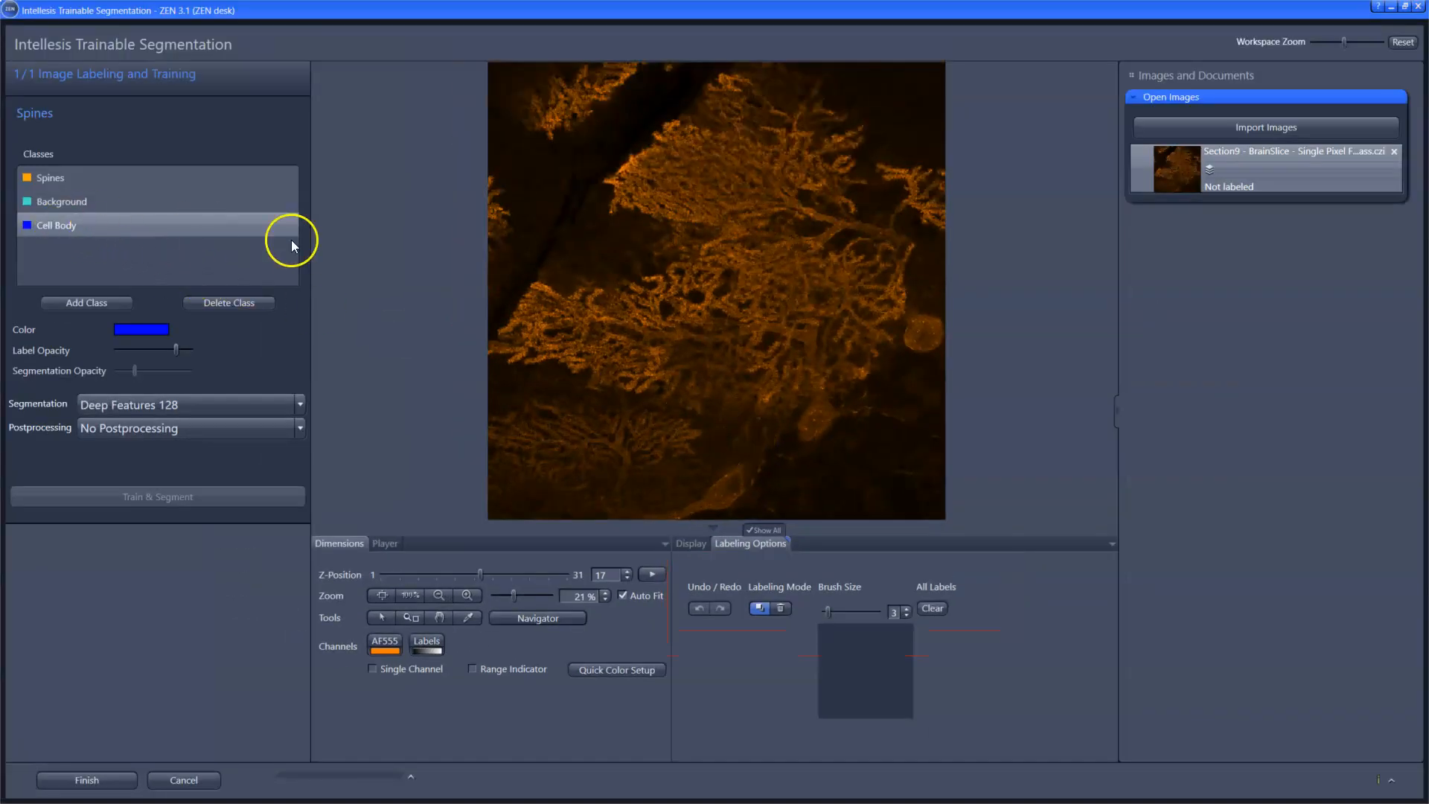
Step: Label Background with brush size 5 in a dark gap inside the dendritic tree and in two dark areas beside the cells
scroll(704, 294, "up", 5)
scroll(572, 255, "up", 3)
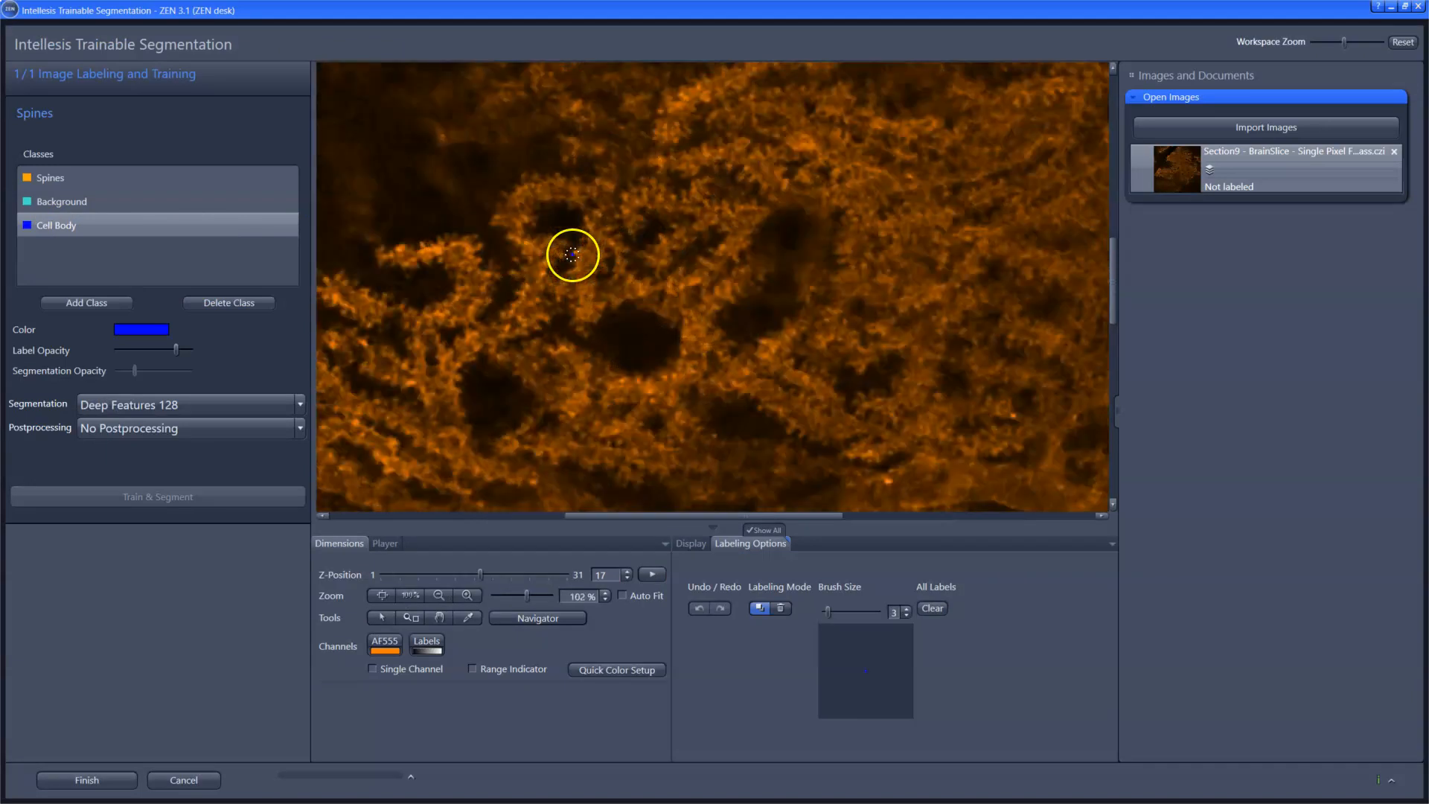
left_click(78, 202)
left_click(906, 608)
left_click(906, 608)
mouse_move(617, 348)
left_mouse_down()
mouse_move(612, 331)
mouse_move(637, 320)
mouse_move(656, 339)
mouse_move(634, 356)
left_mouse_up()
scroll(729, 345, "down", 3)
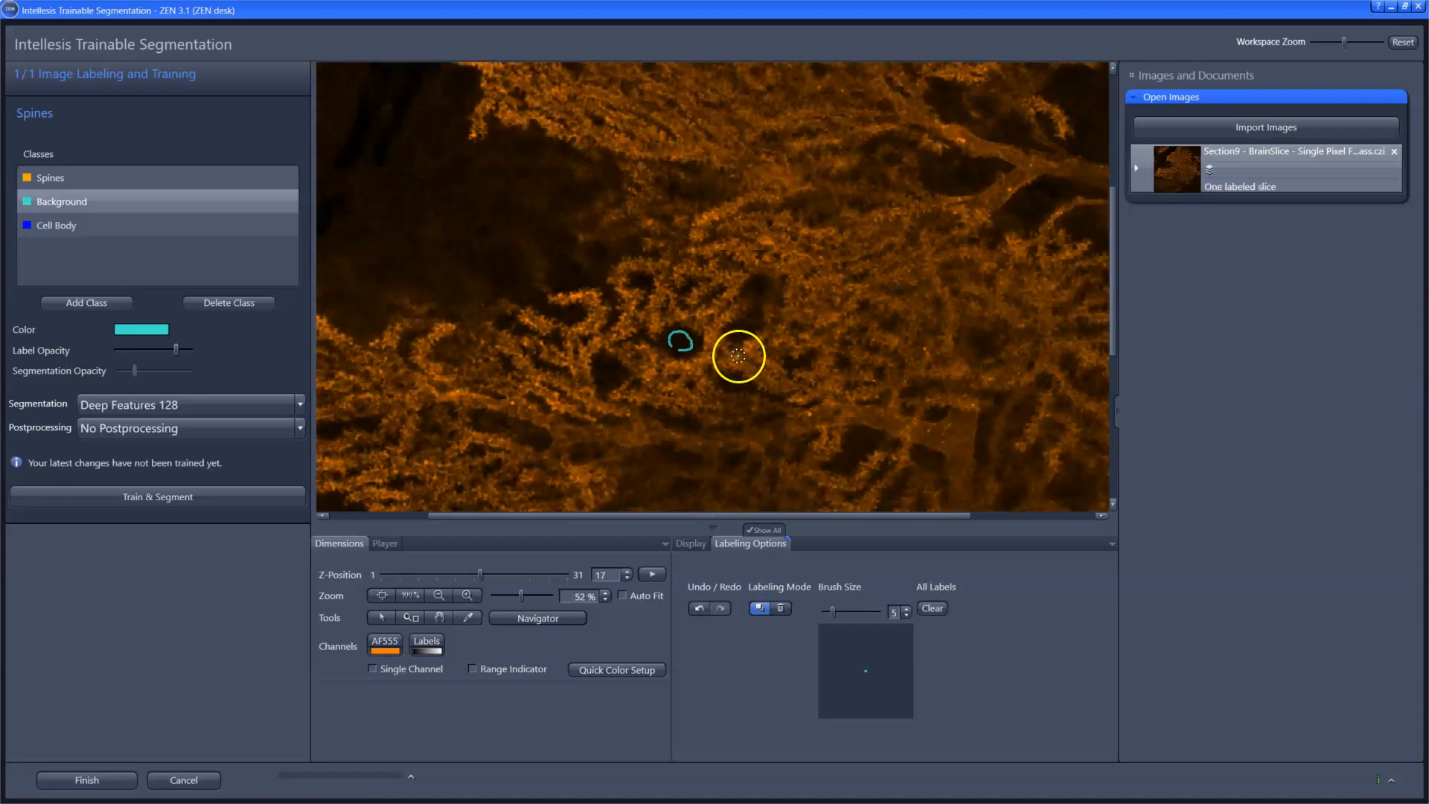
mouse_move(459, 156)
left_mouse_down()
mouse_move(476, 216)
mouse_move(393, 271)
left_mouse_up()
scroll(446, 271, "down", 3)
mouse_move(947, 409)
left_mouse_down()
mouse_move(967, 443)
mouse_move(889, 497)
left_mouse_up()
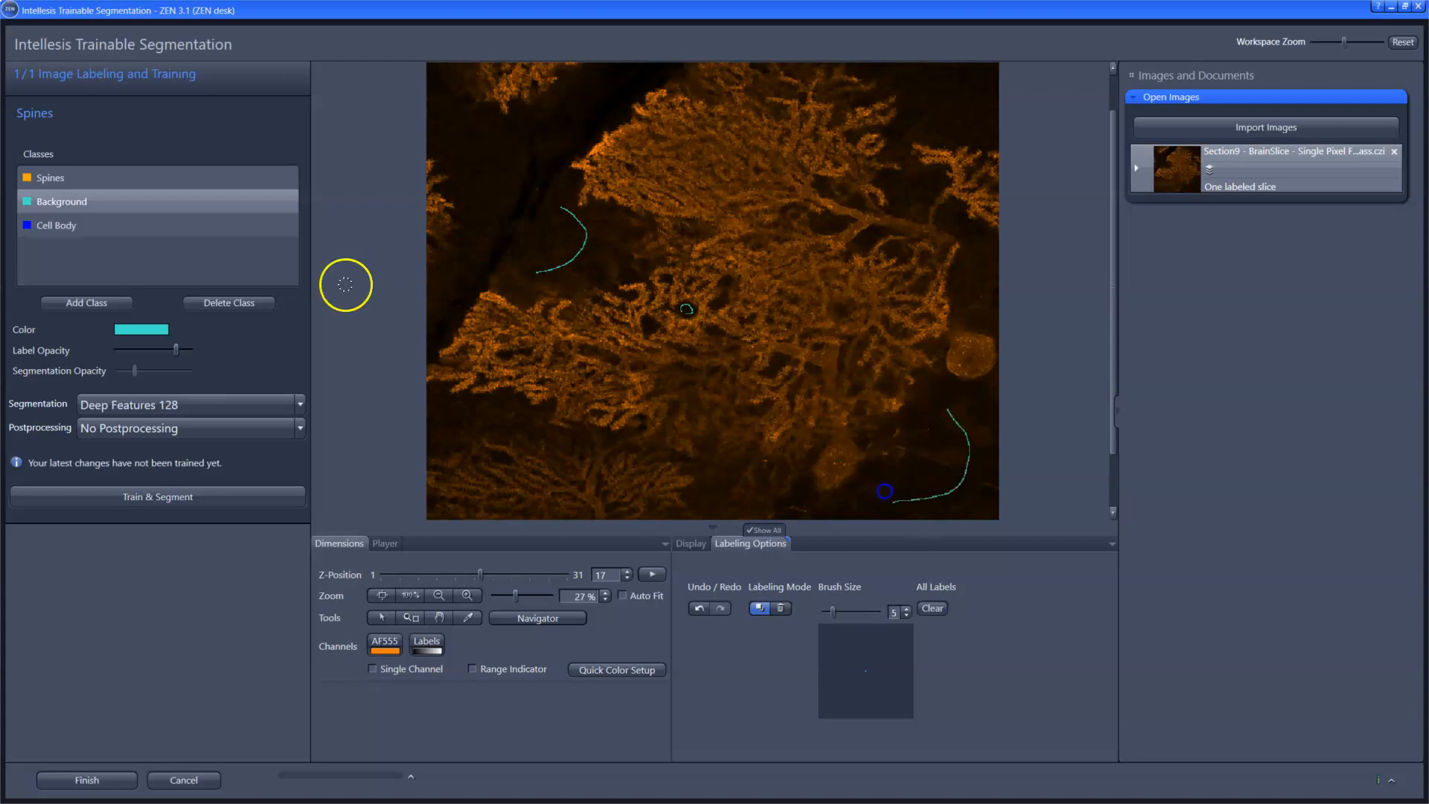
Step: Label the thick forking dendrite as Cell Body with several strokes of brush size 9
left_click(86, 225)
scroll(929, 237, "up", 3)
scroll(929, 236, "up", 3)
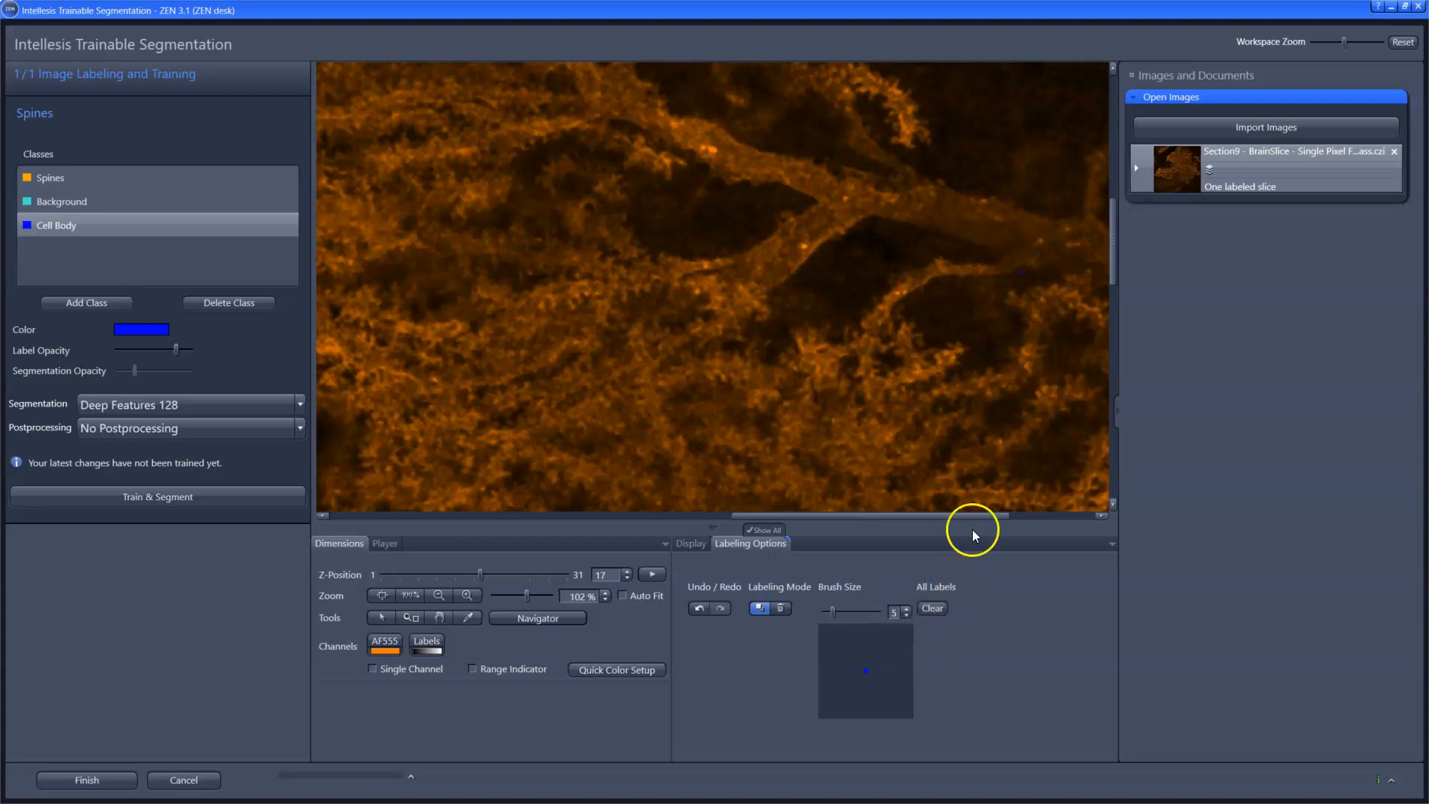
left_click(906, 608)
left_click(905, 608)
left_click(906, 608)
left_click(906, 608)
left_click(1008, 244)
left_click_drag(941, 200, 969, 209)
left_click(829, 210)
left_click_drag(829, 209, 748, 265)
left_click_drag(819, 180, 740, 160)
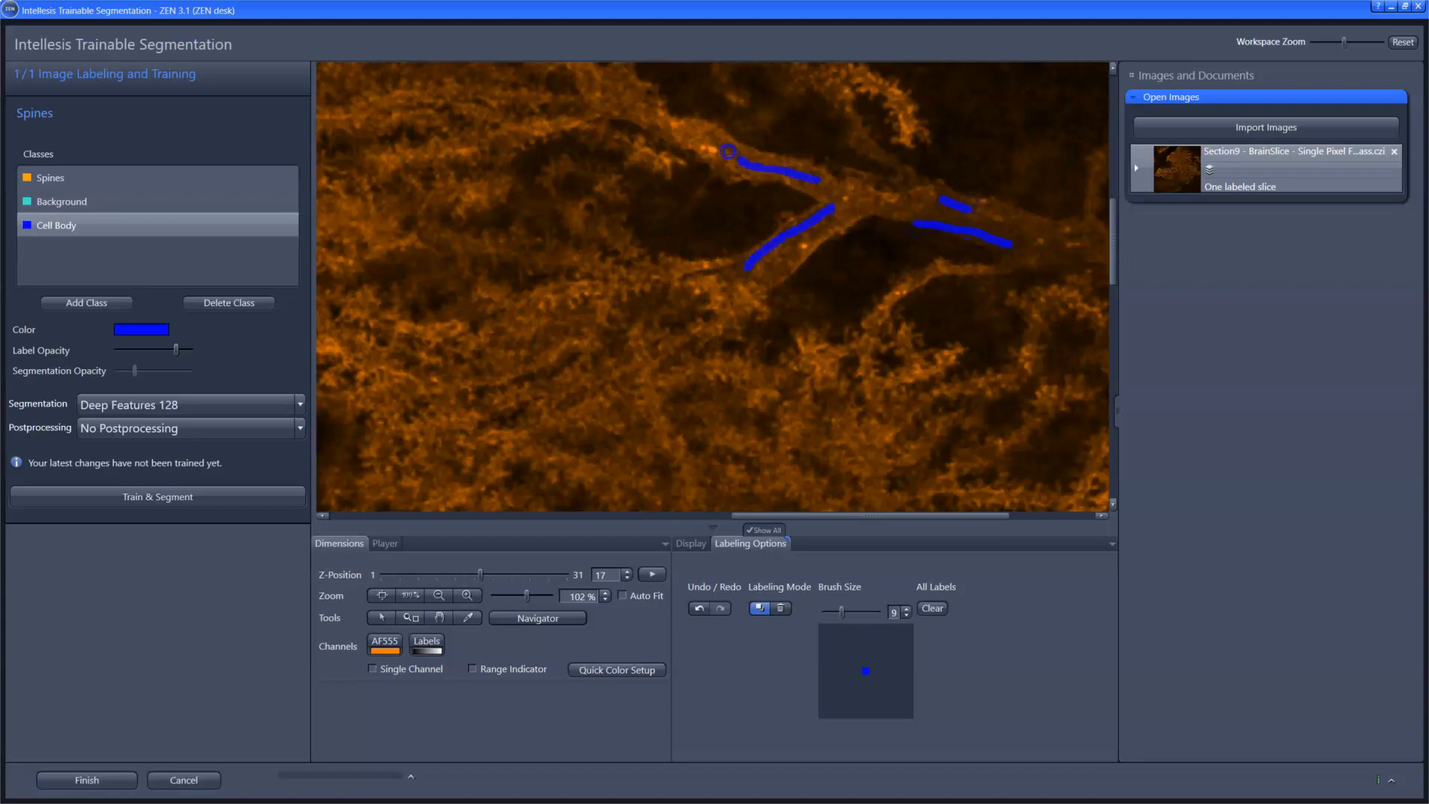
Step: Label several spots as Spines with brush size 4 along the lower edge of the upper dendritic tree
scroll(892, 392, "down", 3)
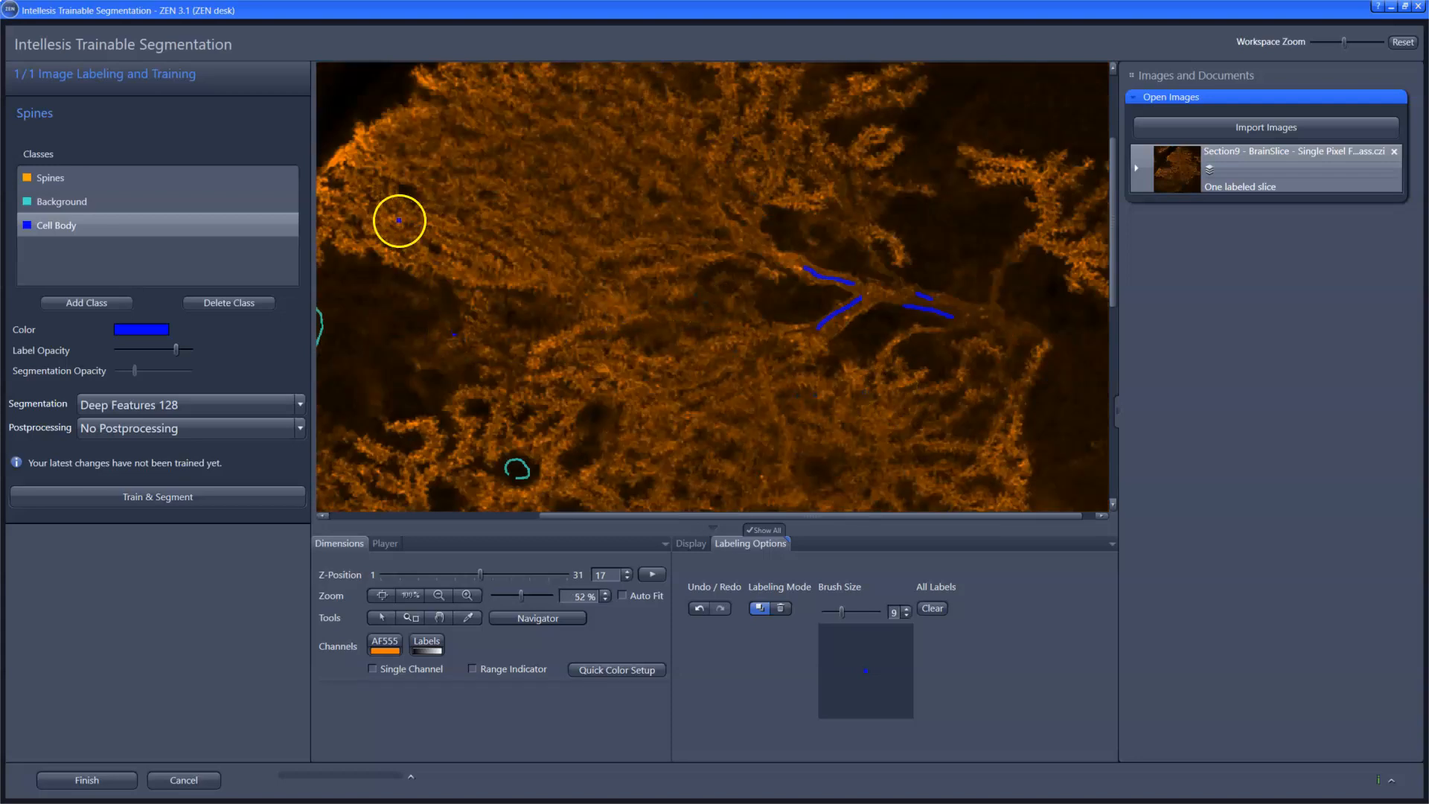
scroll(591, 268, "up", 3)
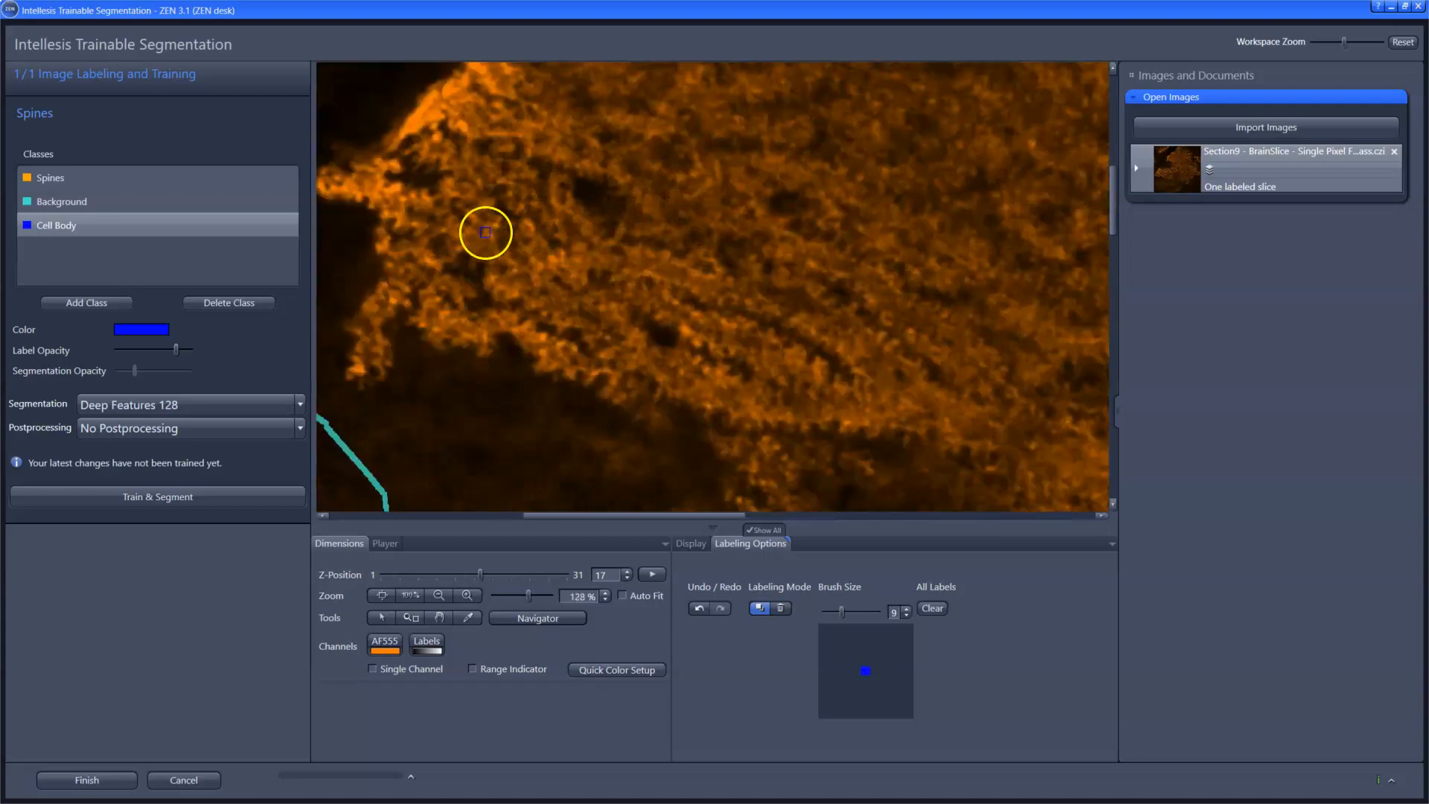
left_click(67, 177)
left_click(906, 616)
left_click(906, 616)
left_click(906, 616)
left_click(906, 616)
left_click(906, 616)
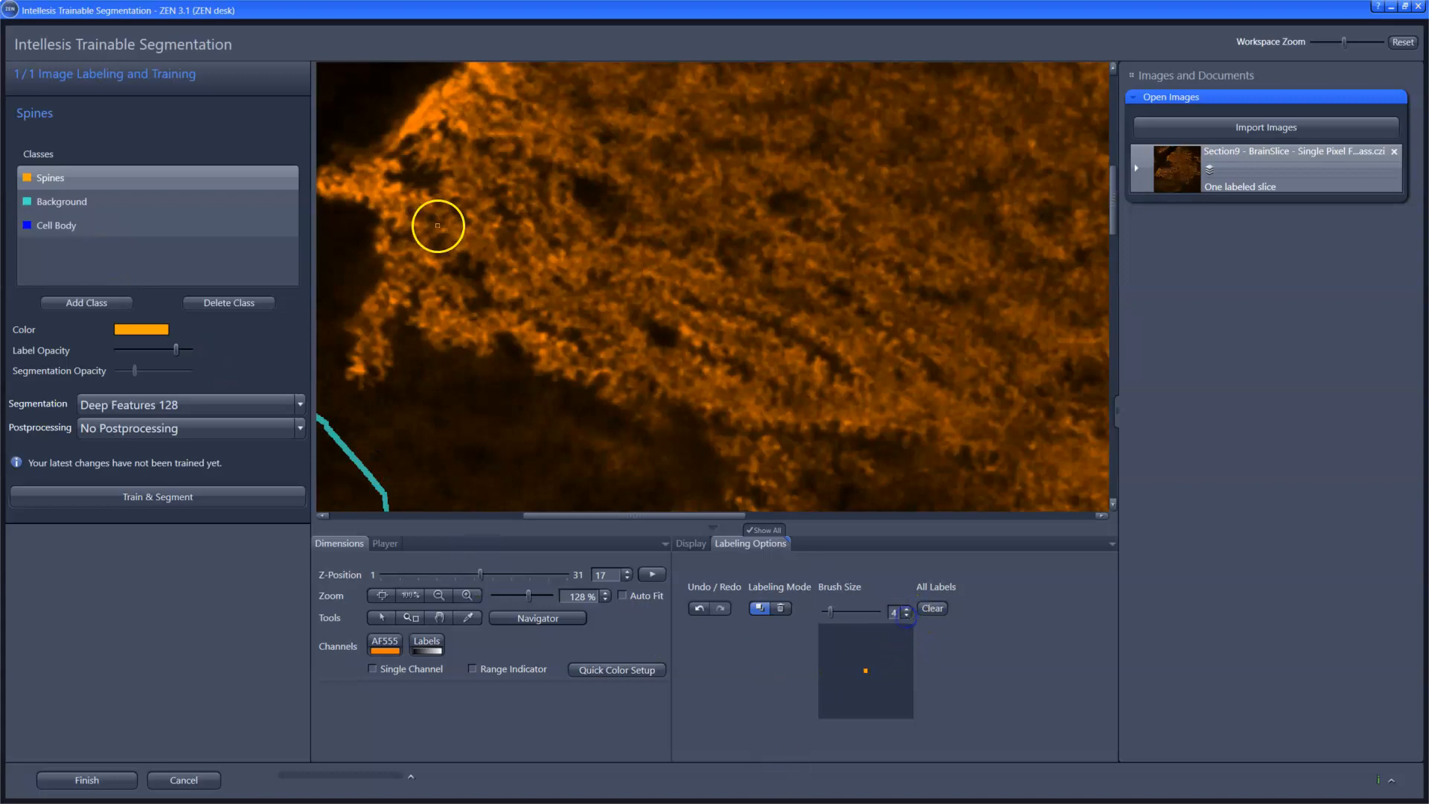
scroll(577, 369, "up", 4)
left_click(494, 288)
left_click(535, 305)
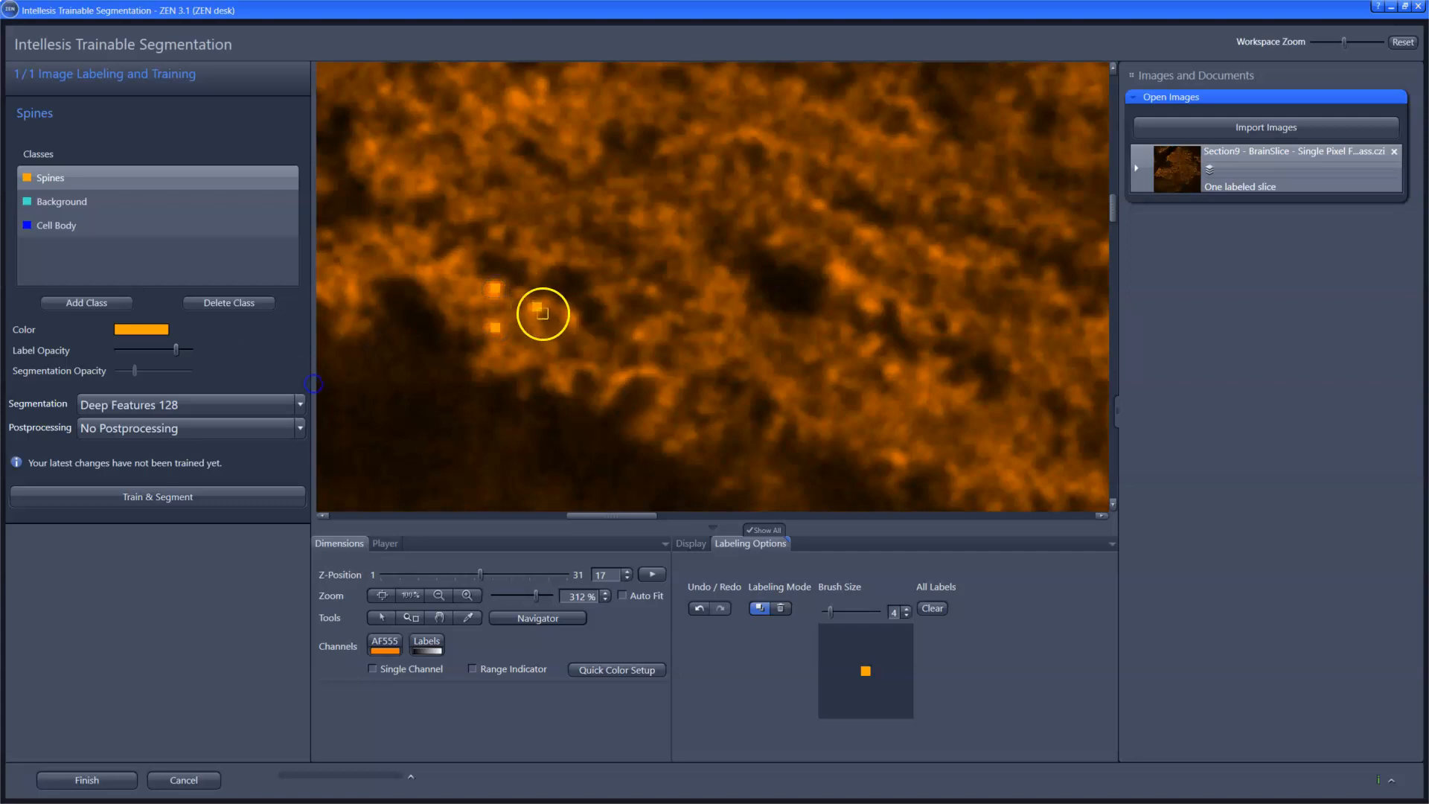
scroll(841, 370, "down", 5)
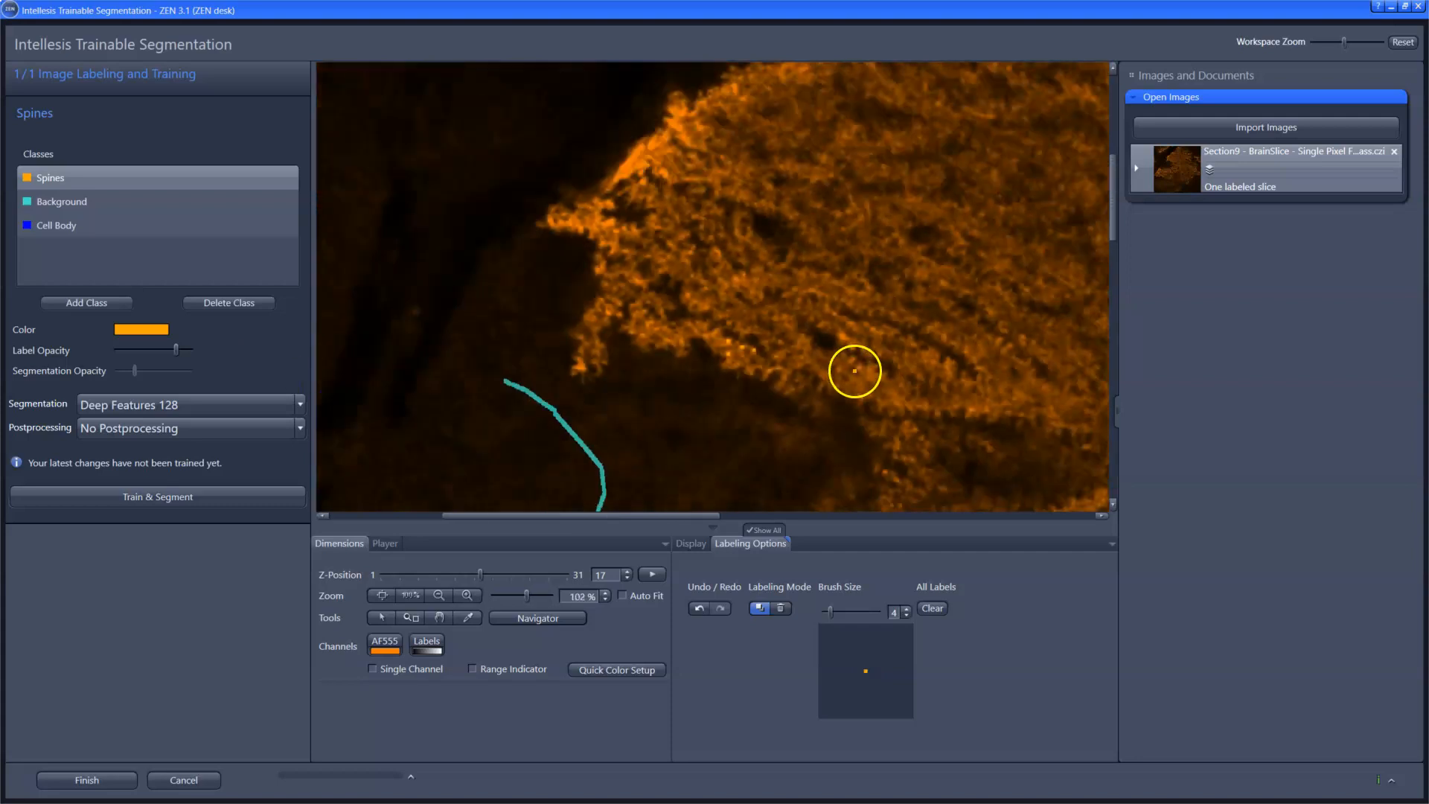
Step: Label several Spines spots on the downward-pointing tip of the small dendrite cluster in the image's upper-left corner
scroll(854, 370, "down", 3)
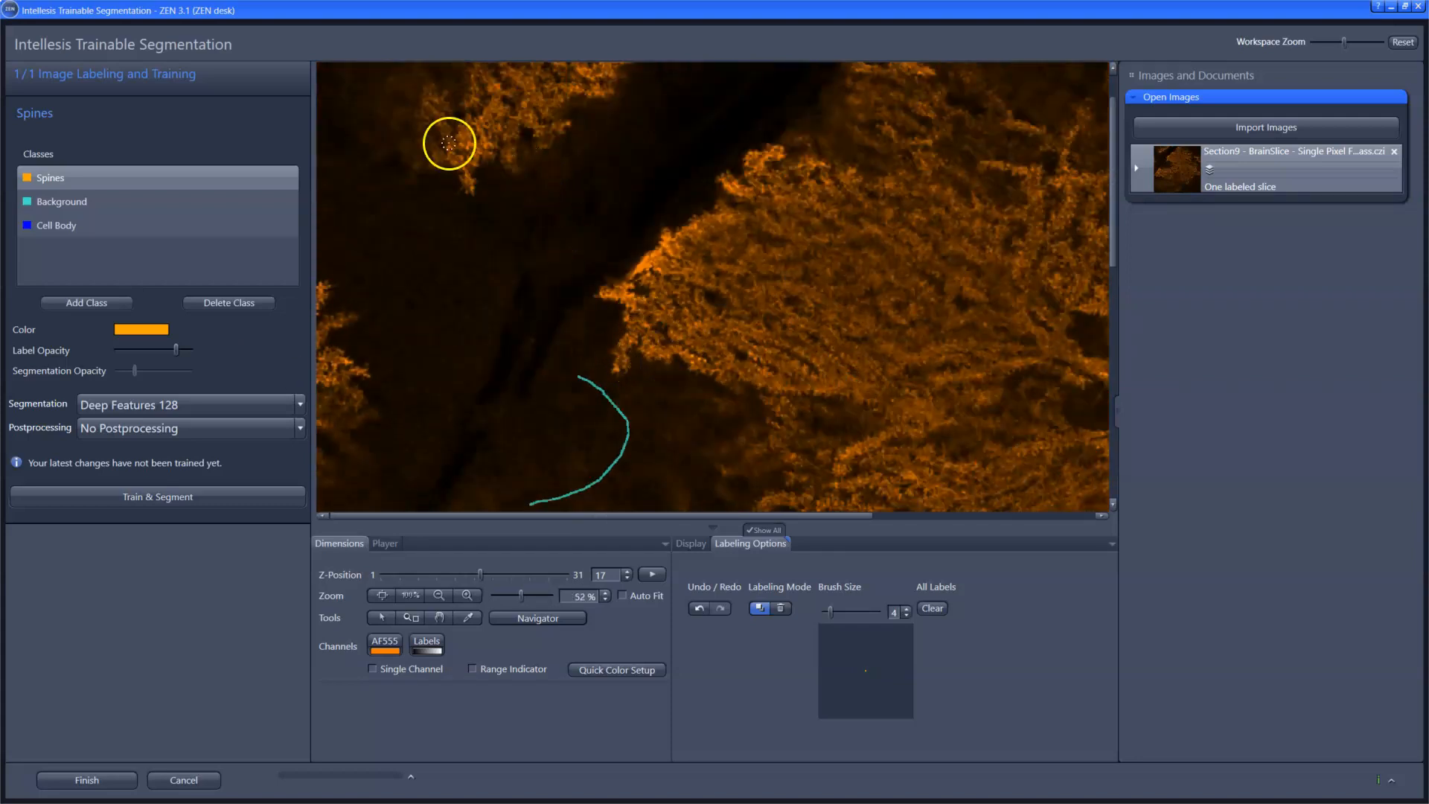
scroll(447, 137, "up", 7)
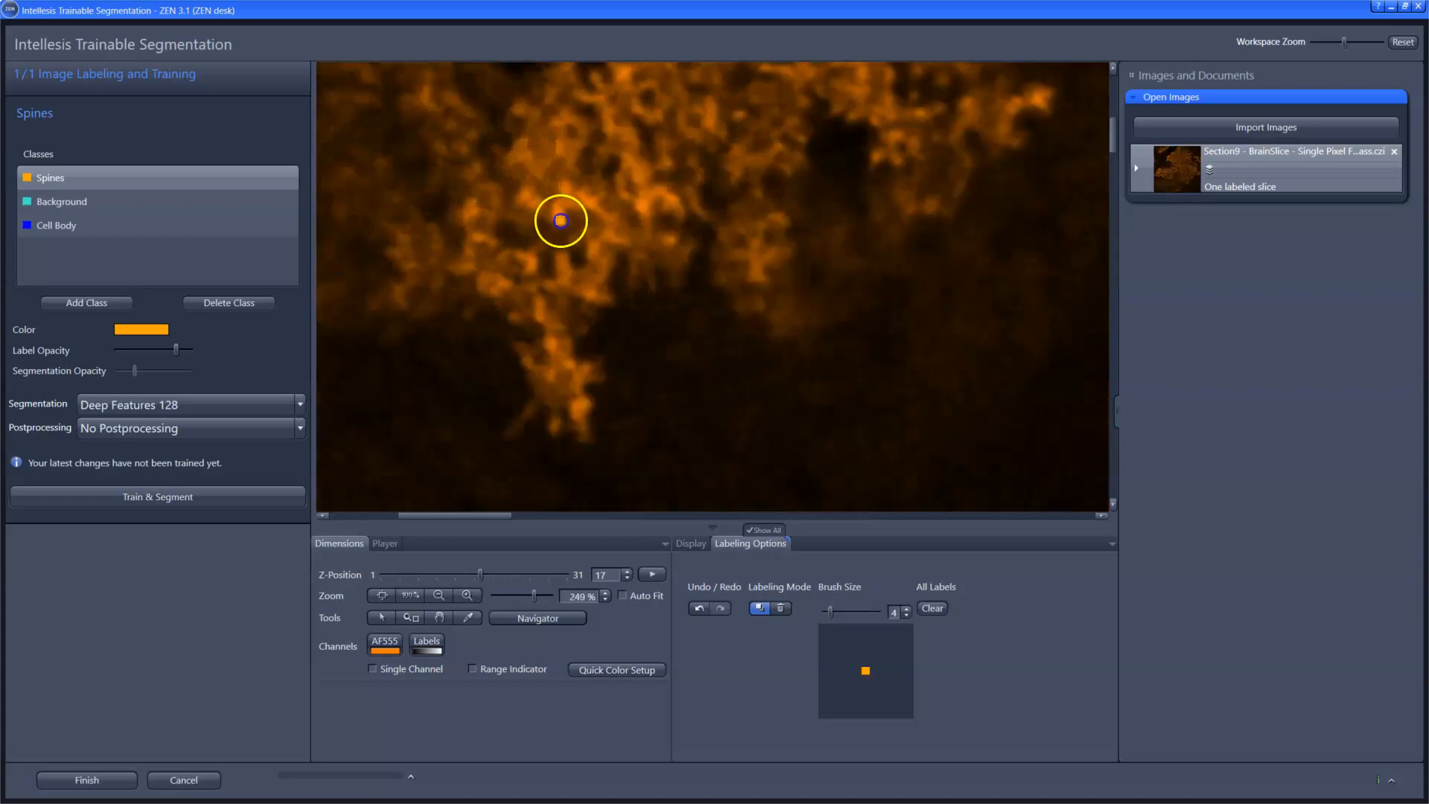
left_click(588, 408)
left_click(552, 378)
left_click(551, 346)
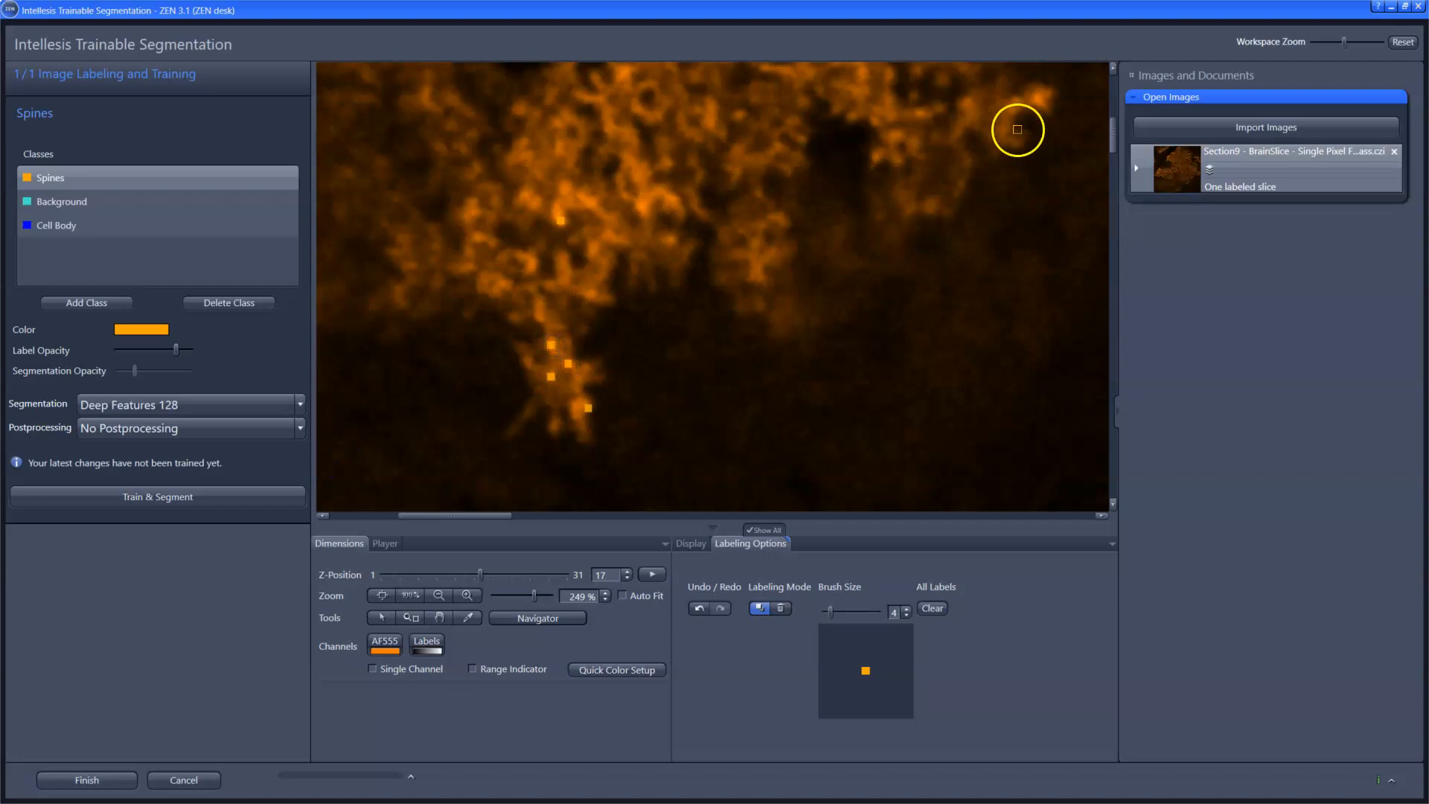
Step: Label several Spines spots along a bright branch end of the lower dendritic tree, below the curved Background stroke
scroll(650, 182, "down", 10)
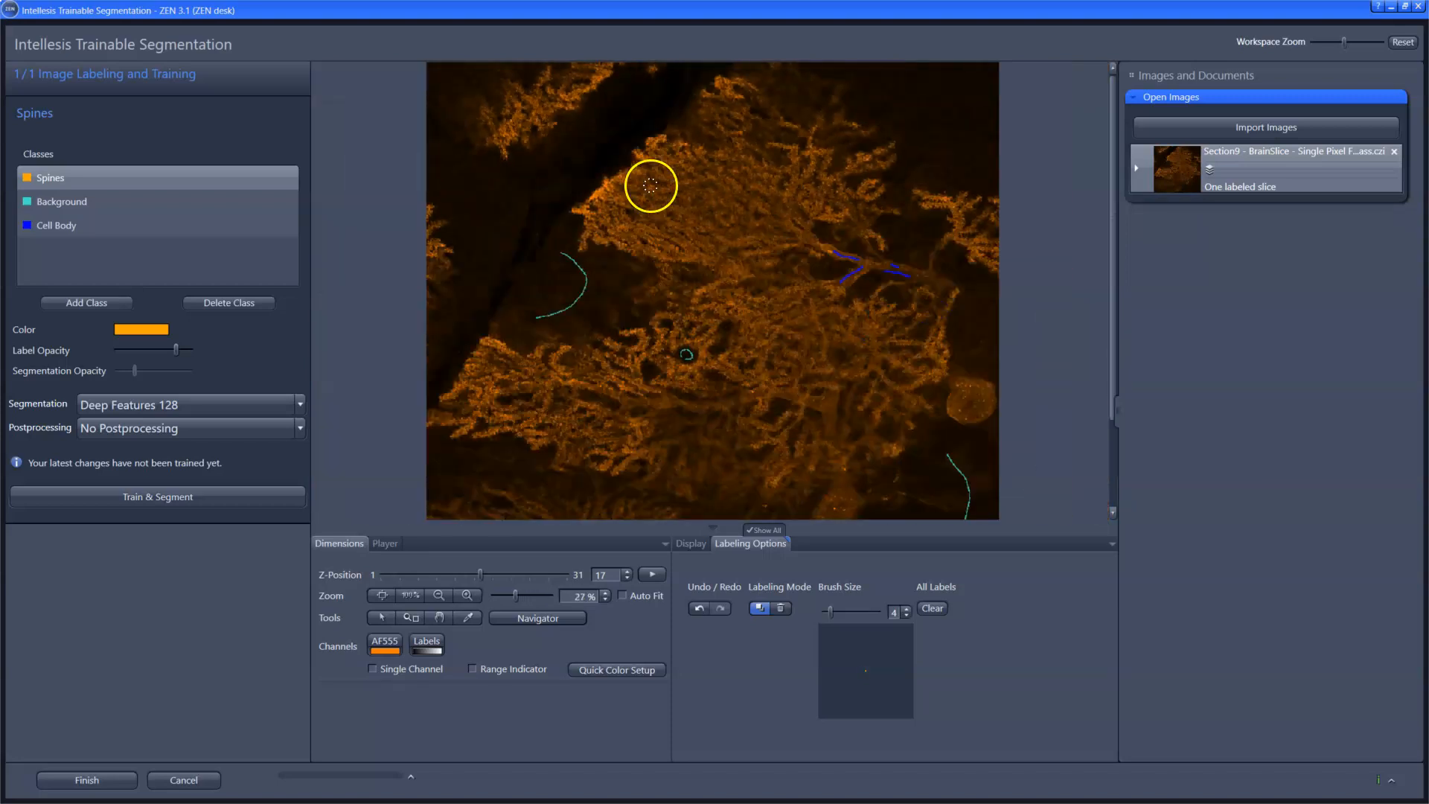
scroll(478, 354, "up", 8)
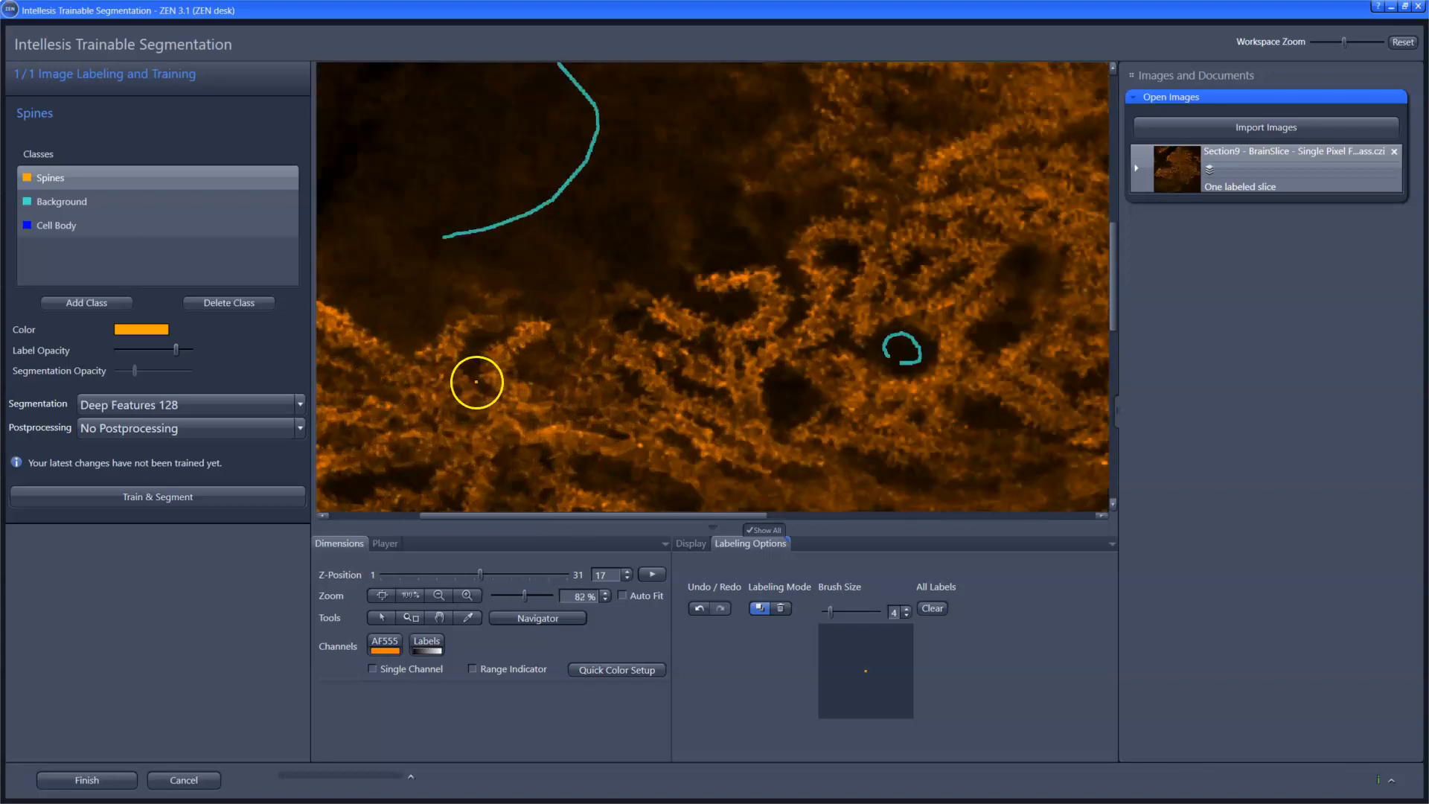
scroll(519, 313, "up", 3)
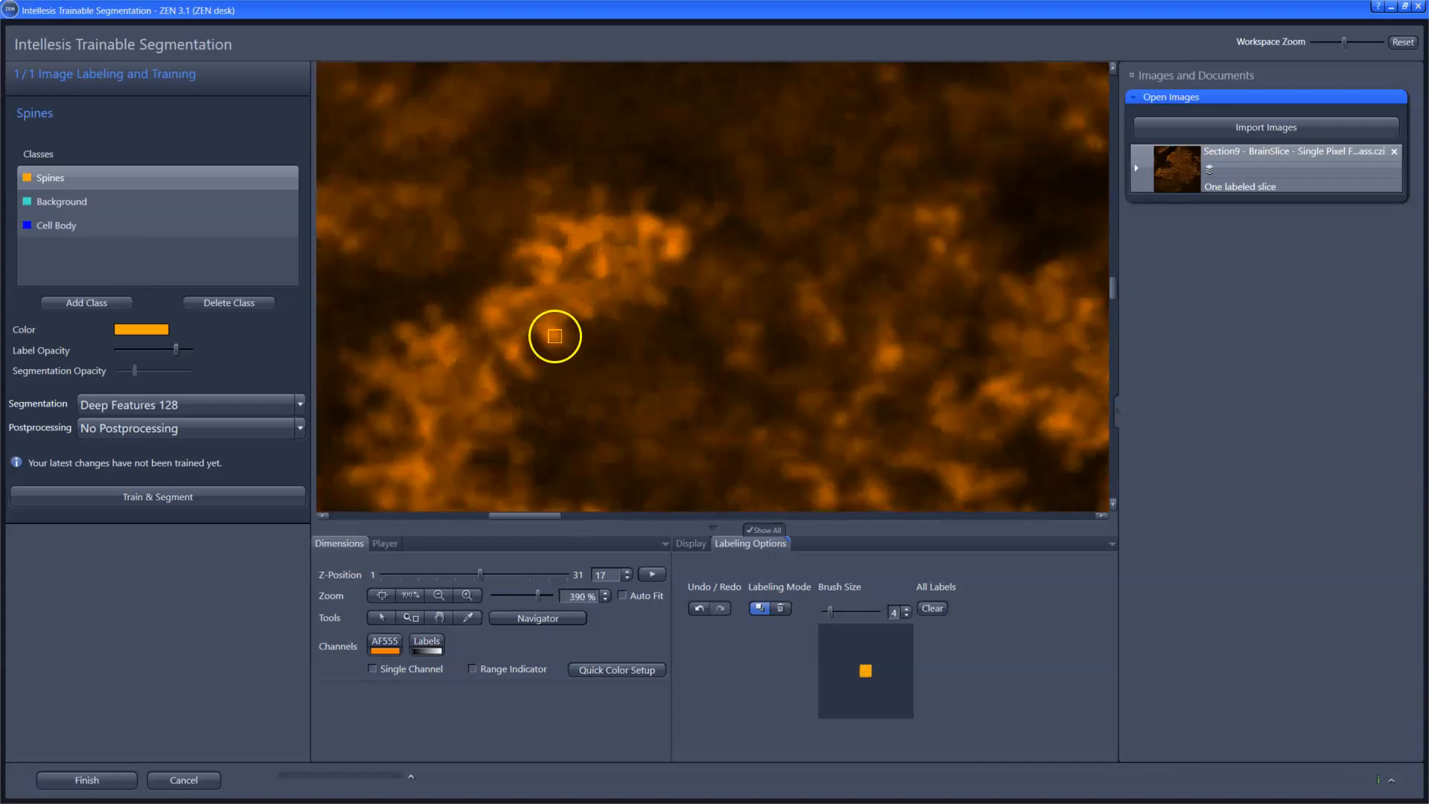
left_click(512, 352)
left_click(446, 380)
left_click(671, 251)
left_click(648, 225)
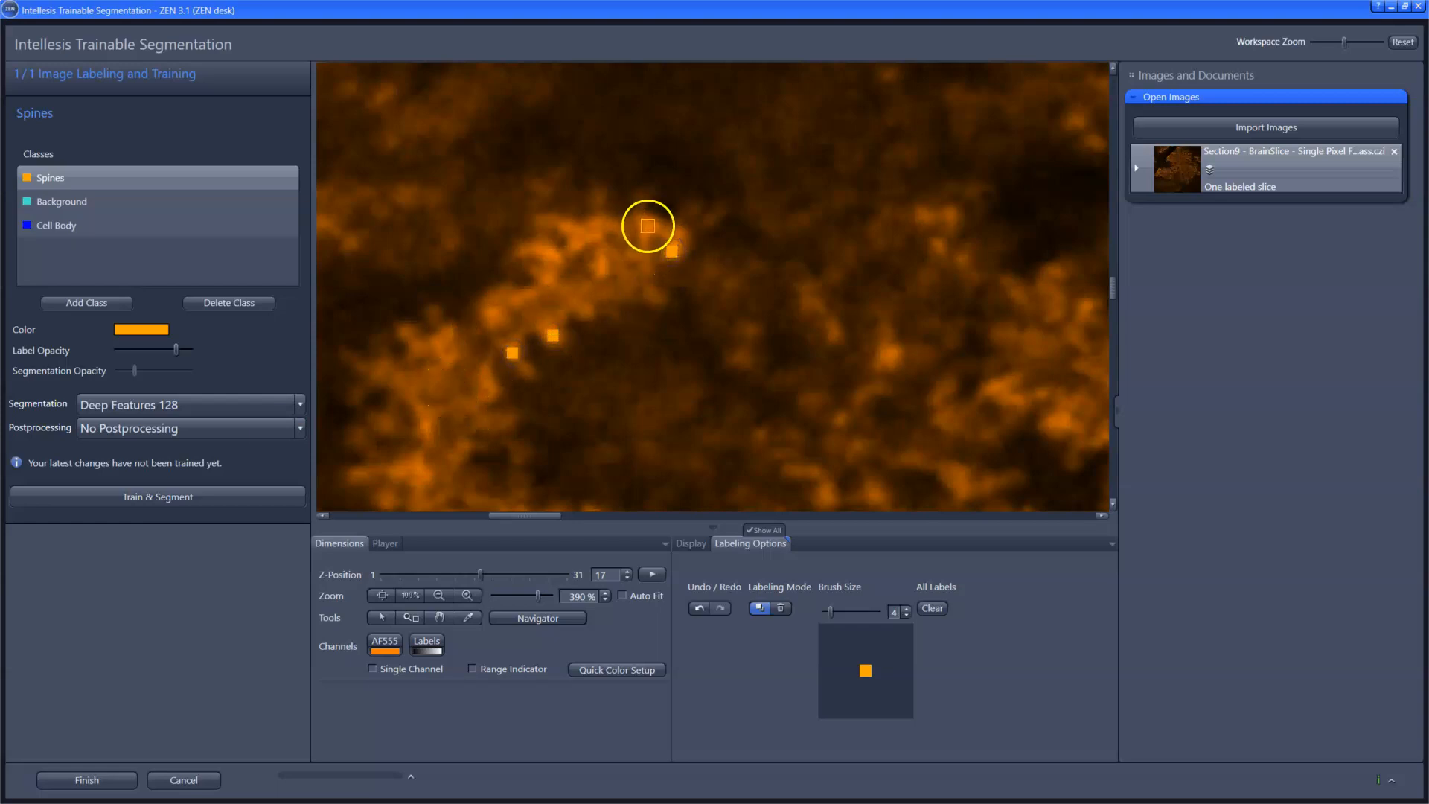
Step: Change the label color of the Spines class to Green
left_click(154, 325)
left_click(205, 136)
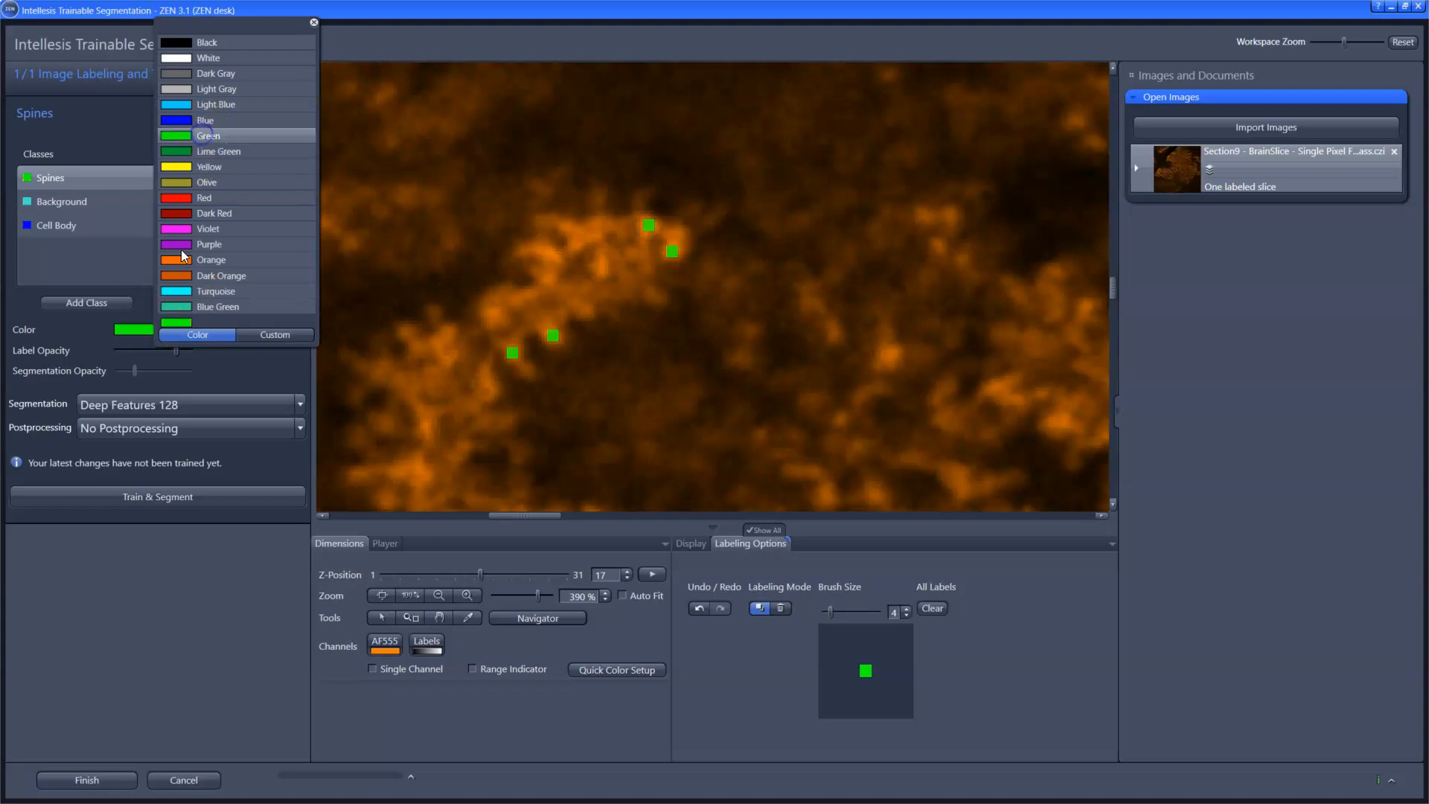
left_click(239, 373)
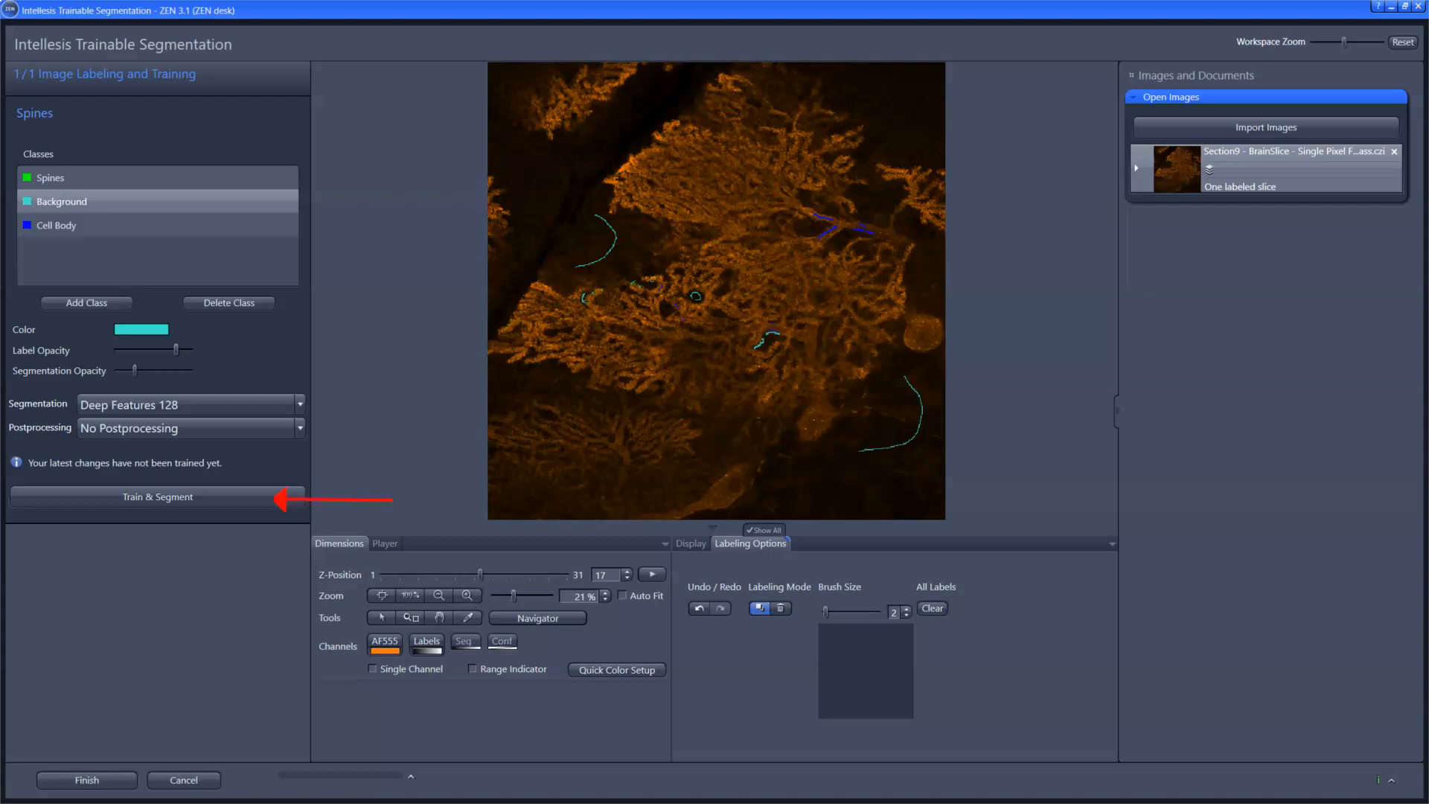
Step: Train the model on the labels of all three classes and segment the brain slice image
left_click(195, 498)
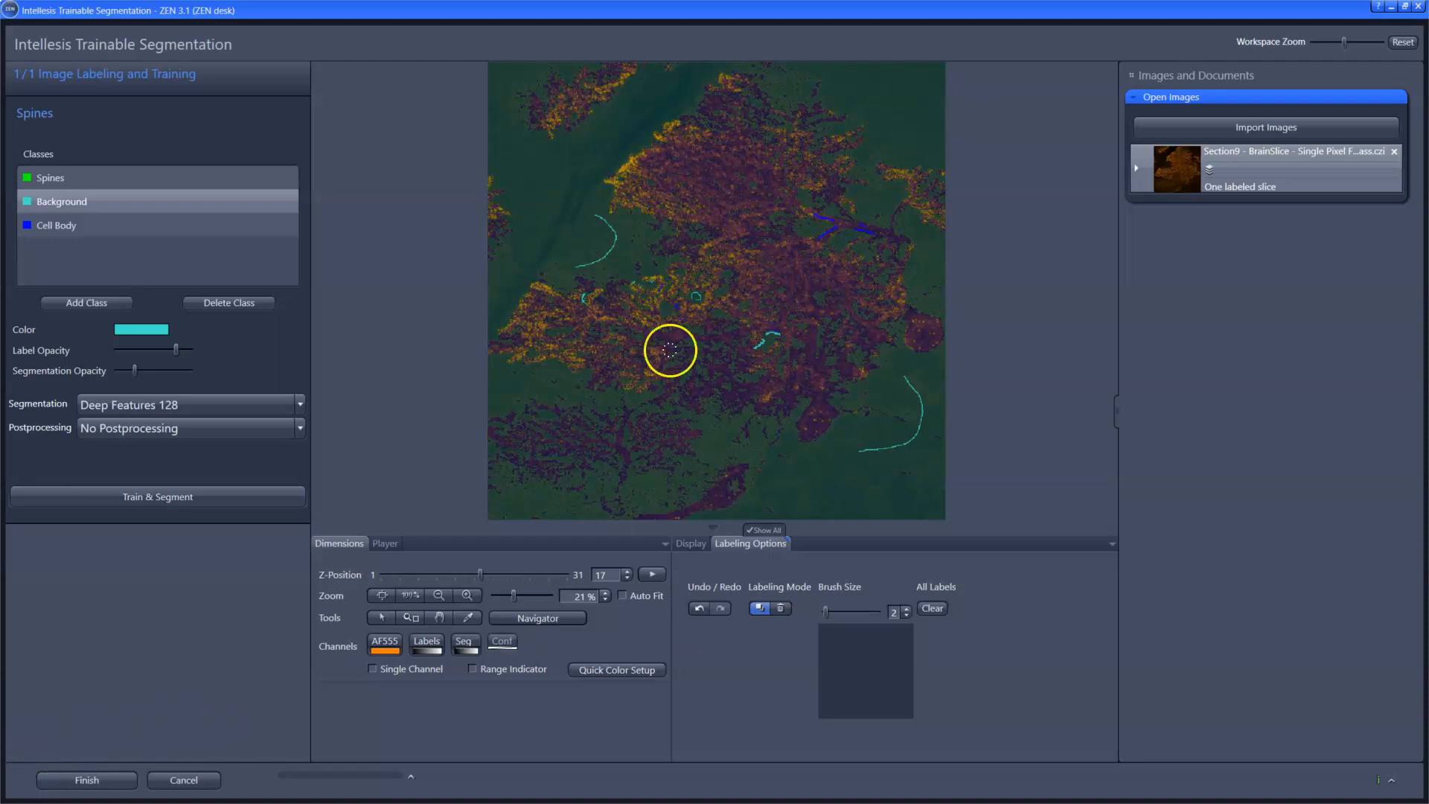
scroll(664, 293, "up", 1)
scroll(664, 294, "up", 4)
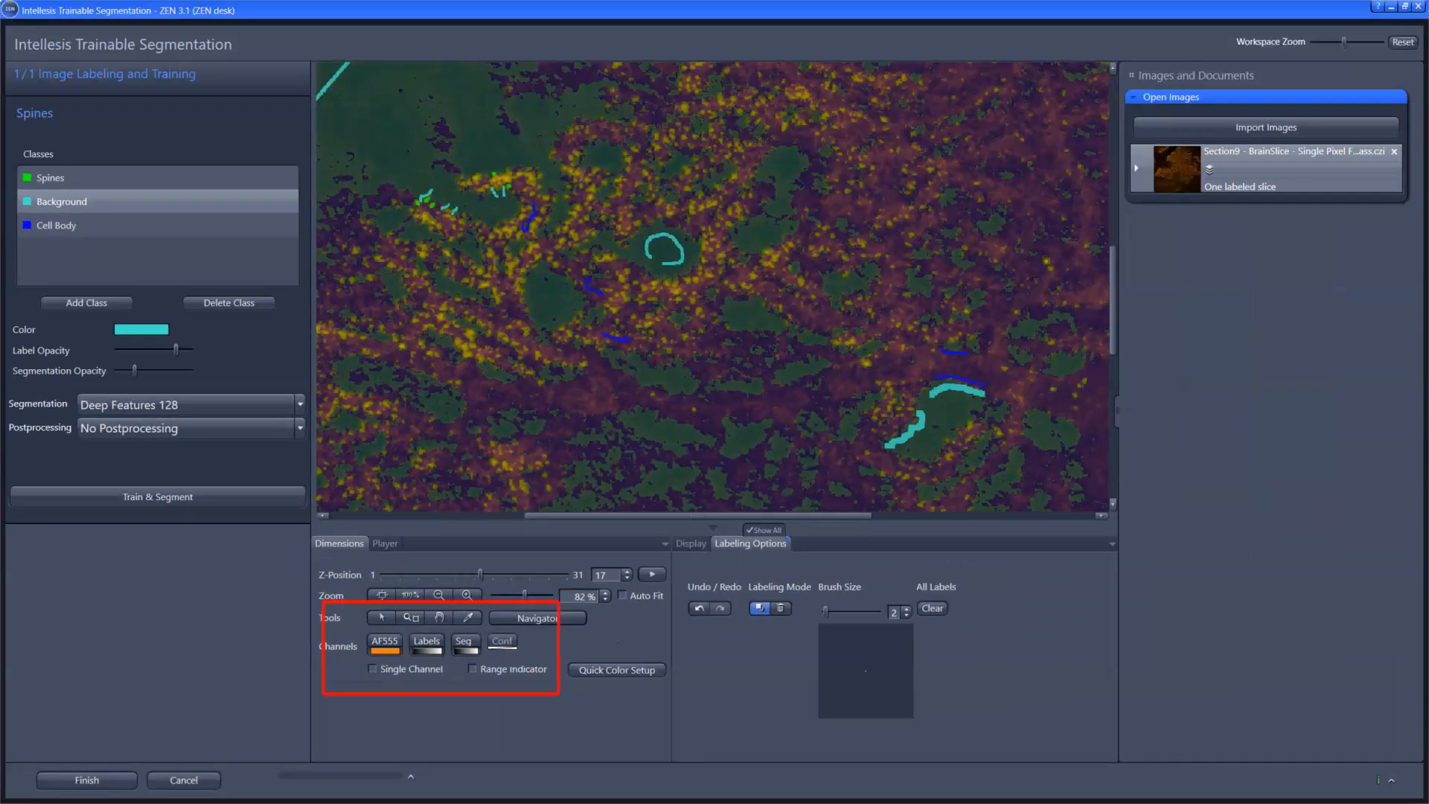
Step: Examine the segmentation result by showing and hiding the confidence, AF555 and segmentation channels over the dendrites
left_click(502, 643)
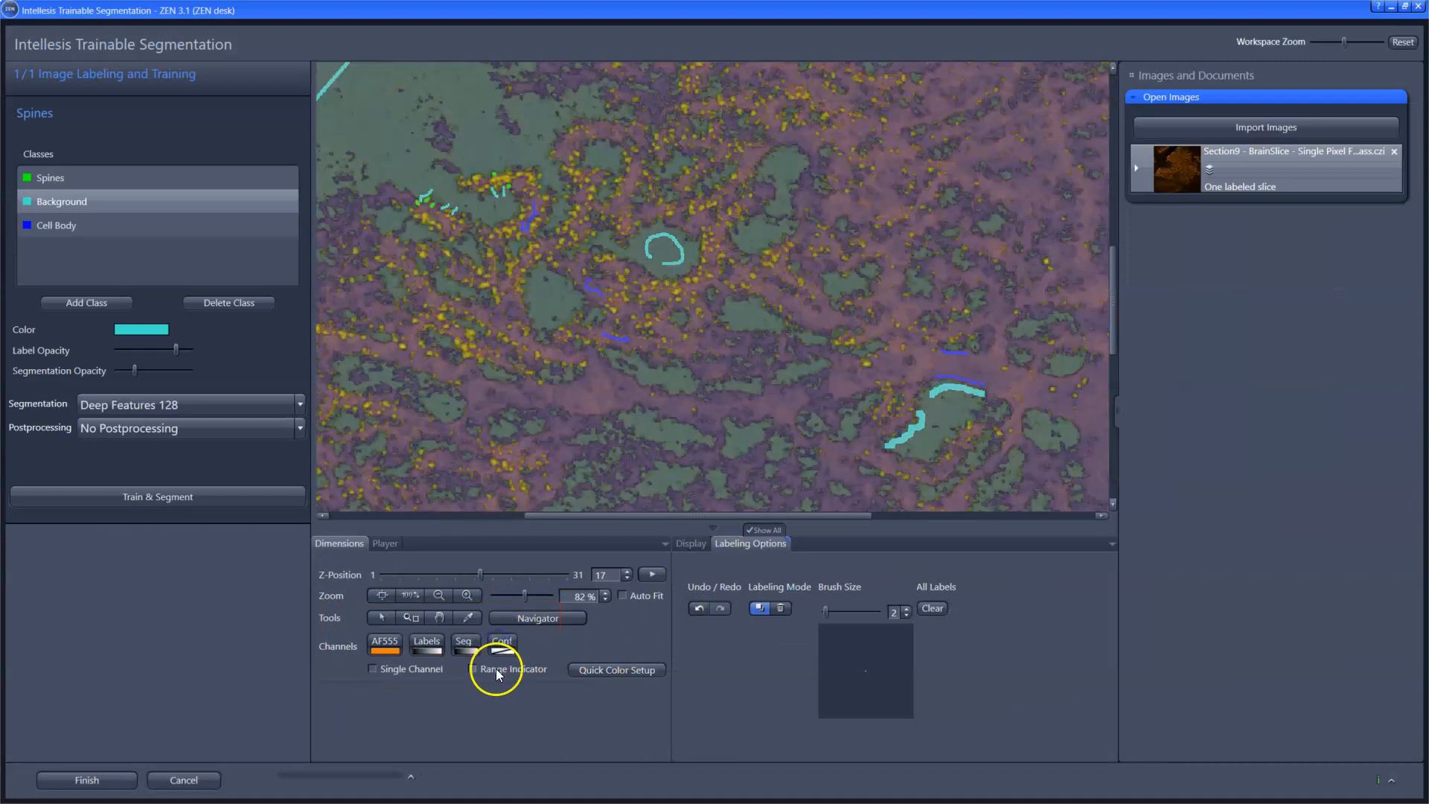
left_click(404, 652)
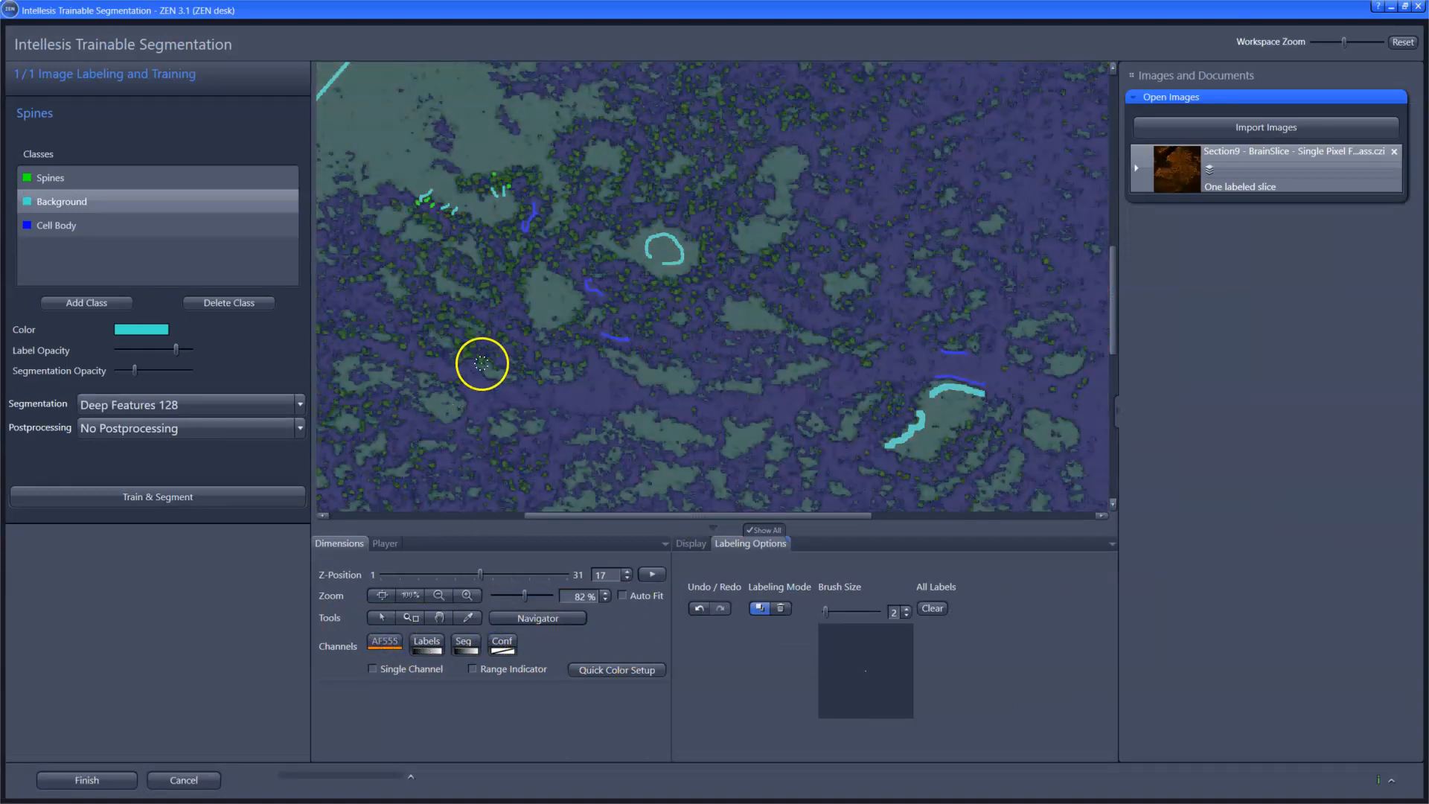
scroll(481, 363, "up", 8)
left_click(470, 643)
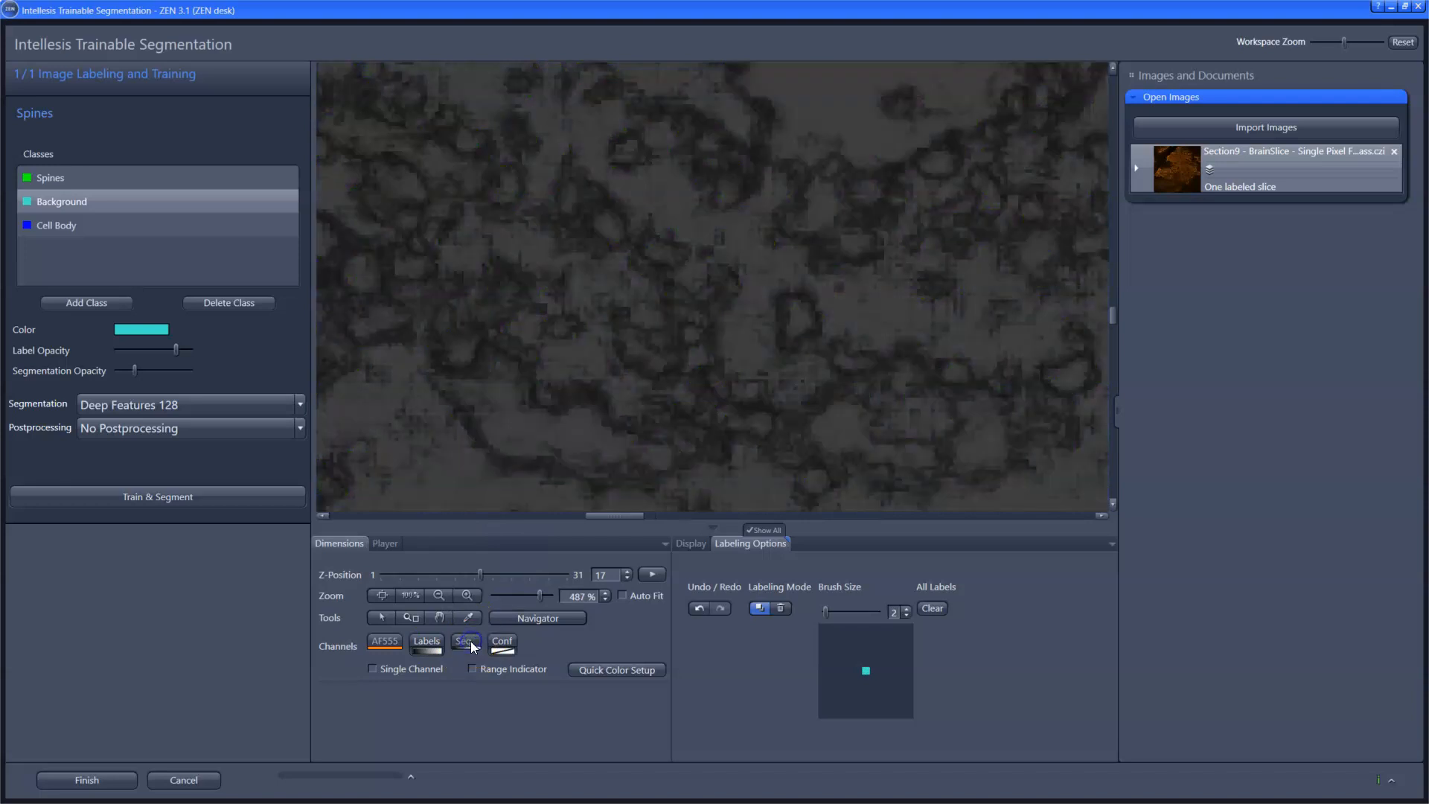
left_click(470, 643)
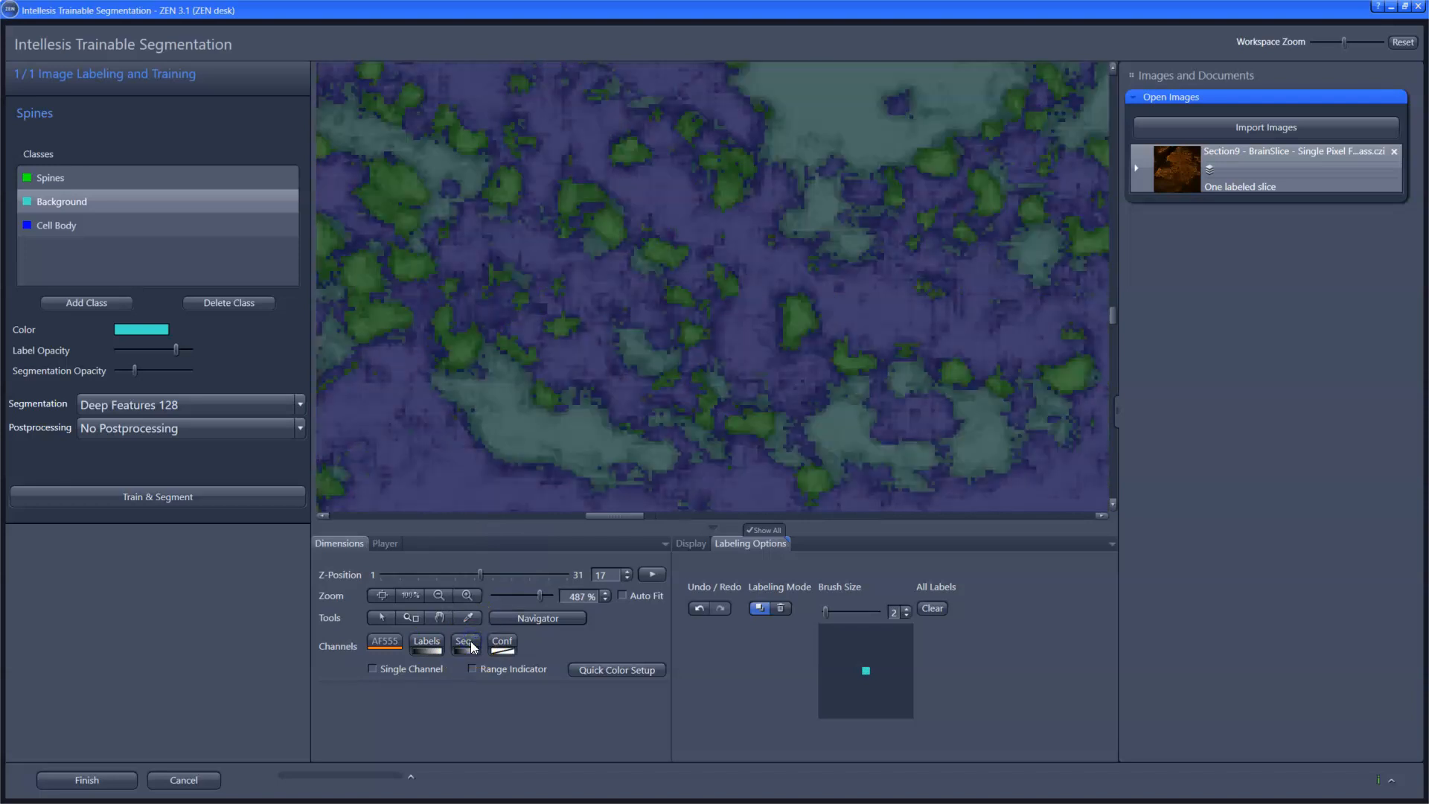
left_click(390, 645)
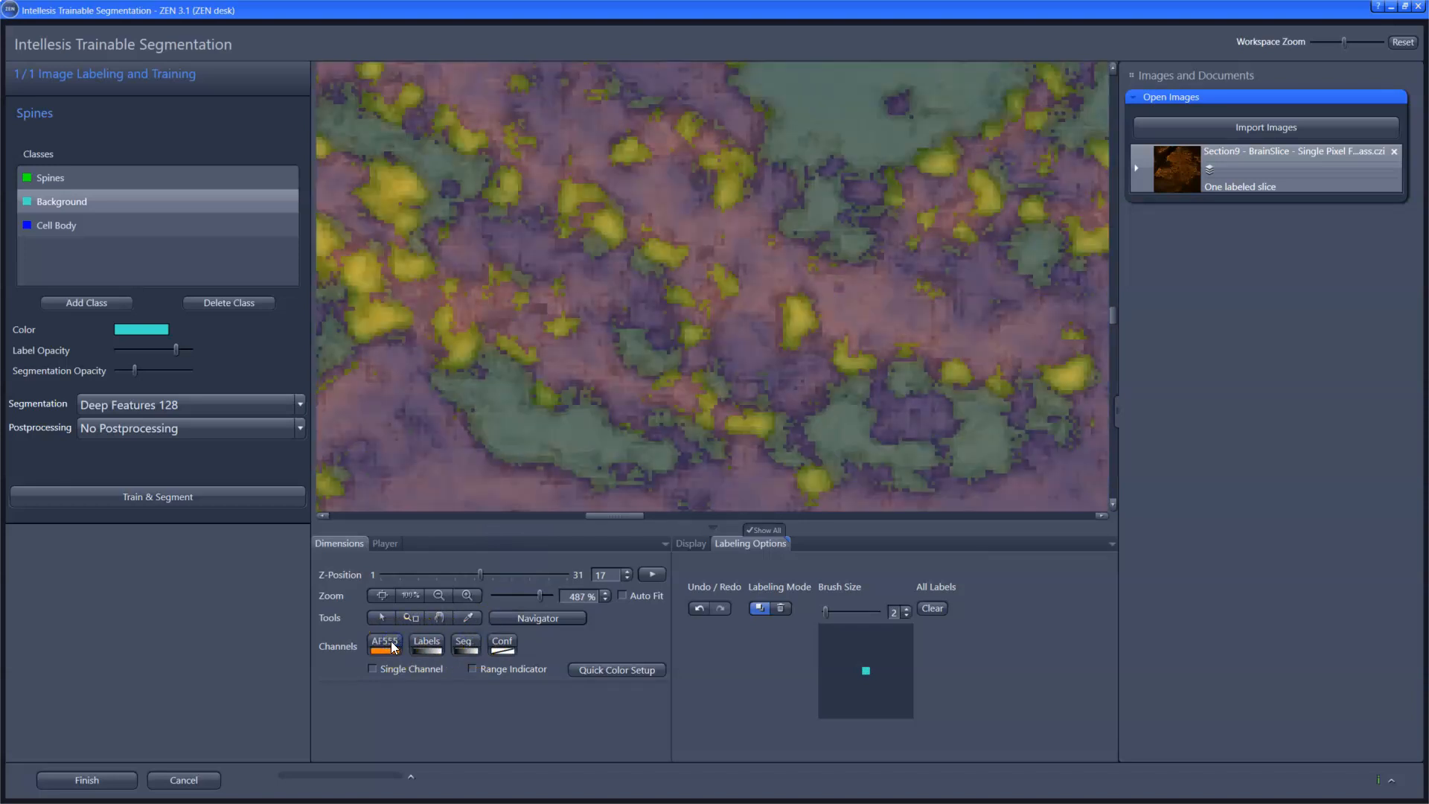
left_click(503, 644)
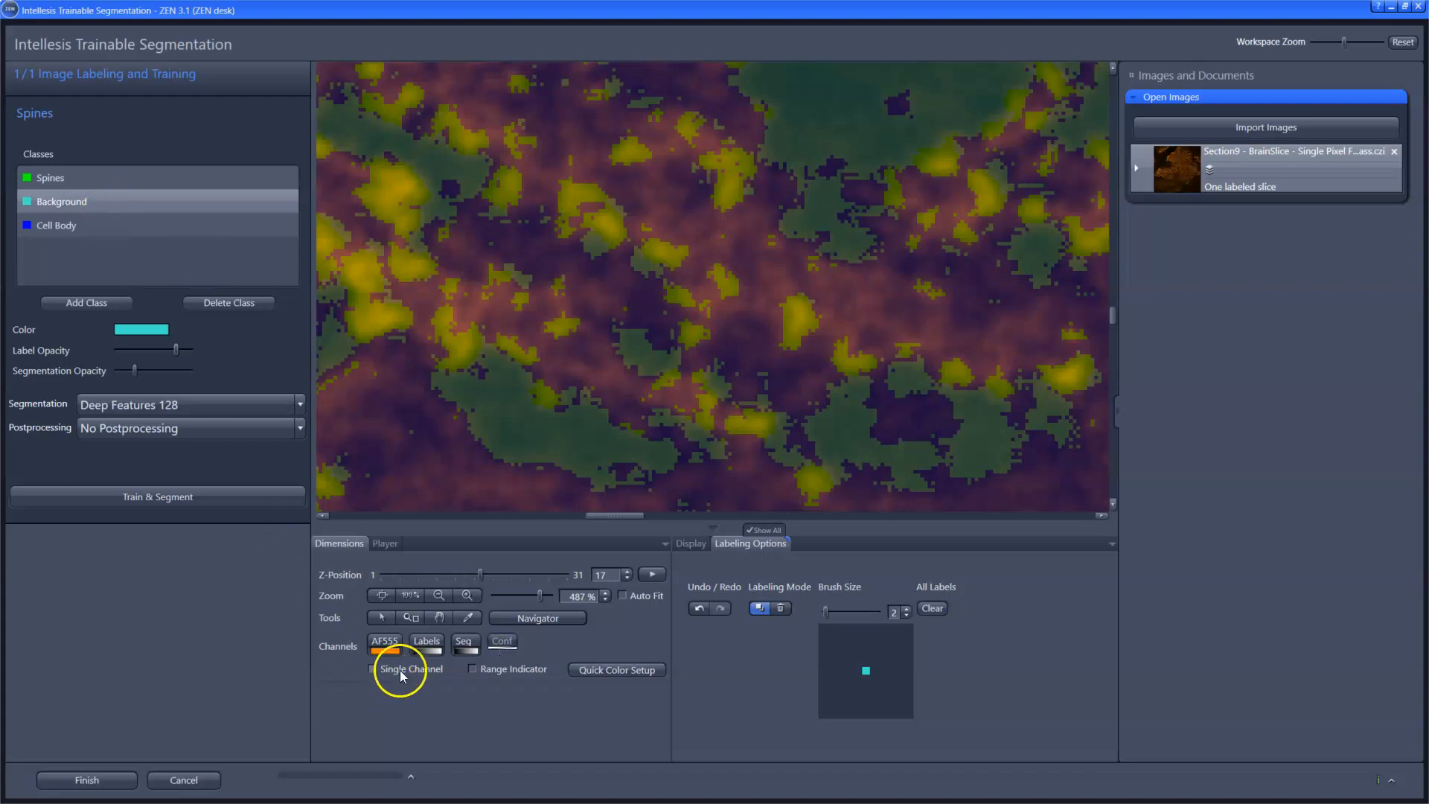
left_click(34, 771)
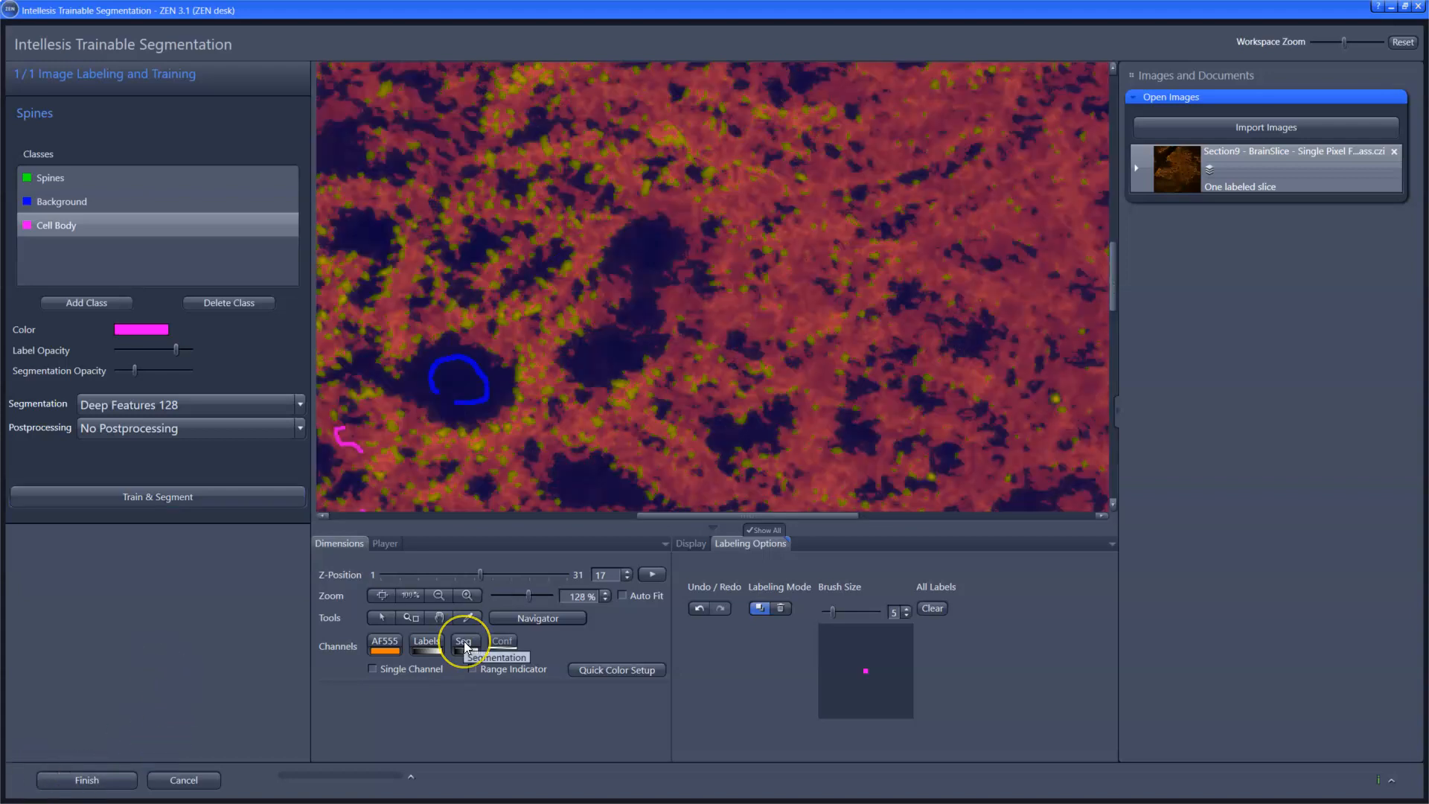
Step: Compare the segmentation overlay with the raw AF555 image by hiding and showing the segmentation channel
left_click(464, 642)
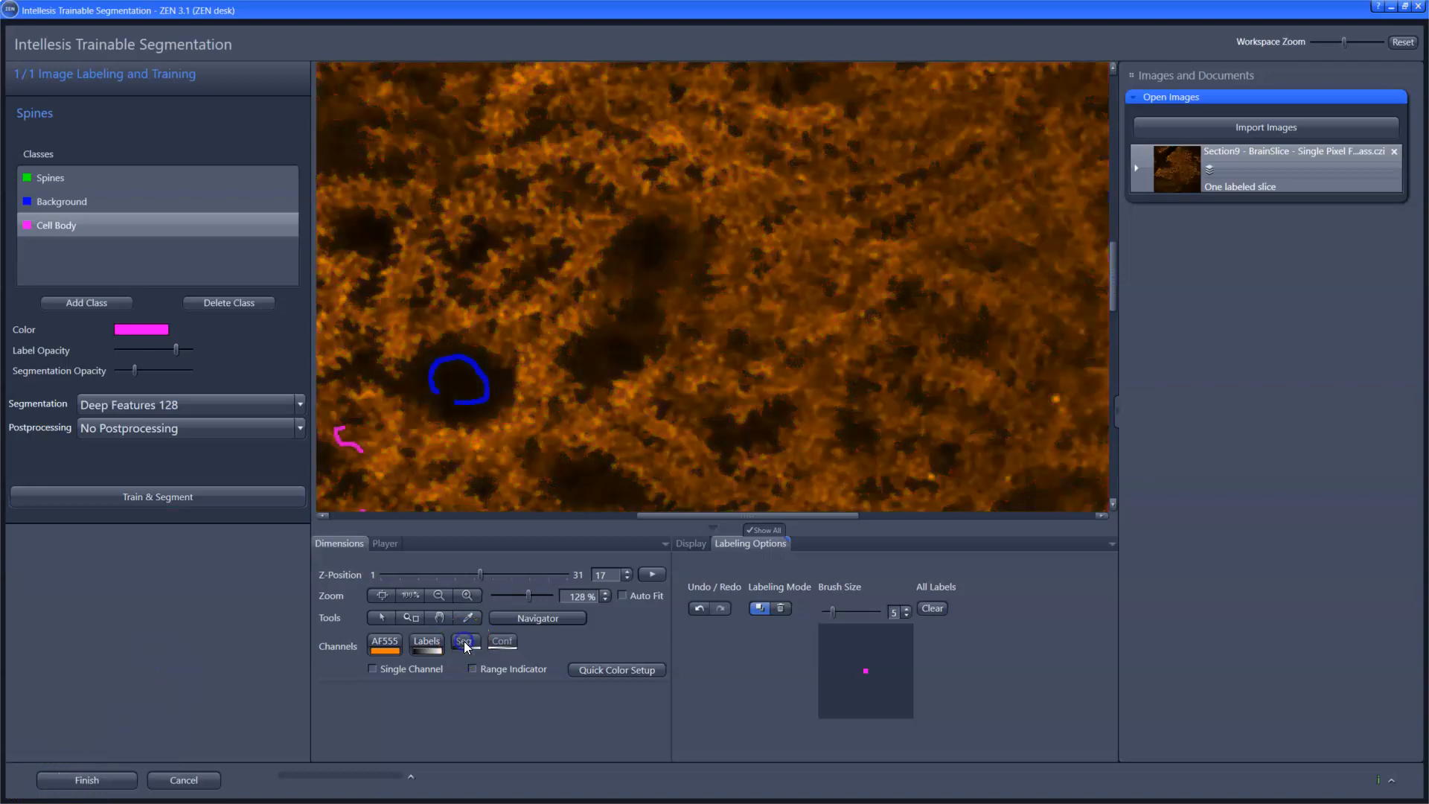
left_click(463, 641)
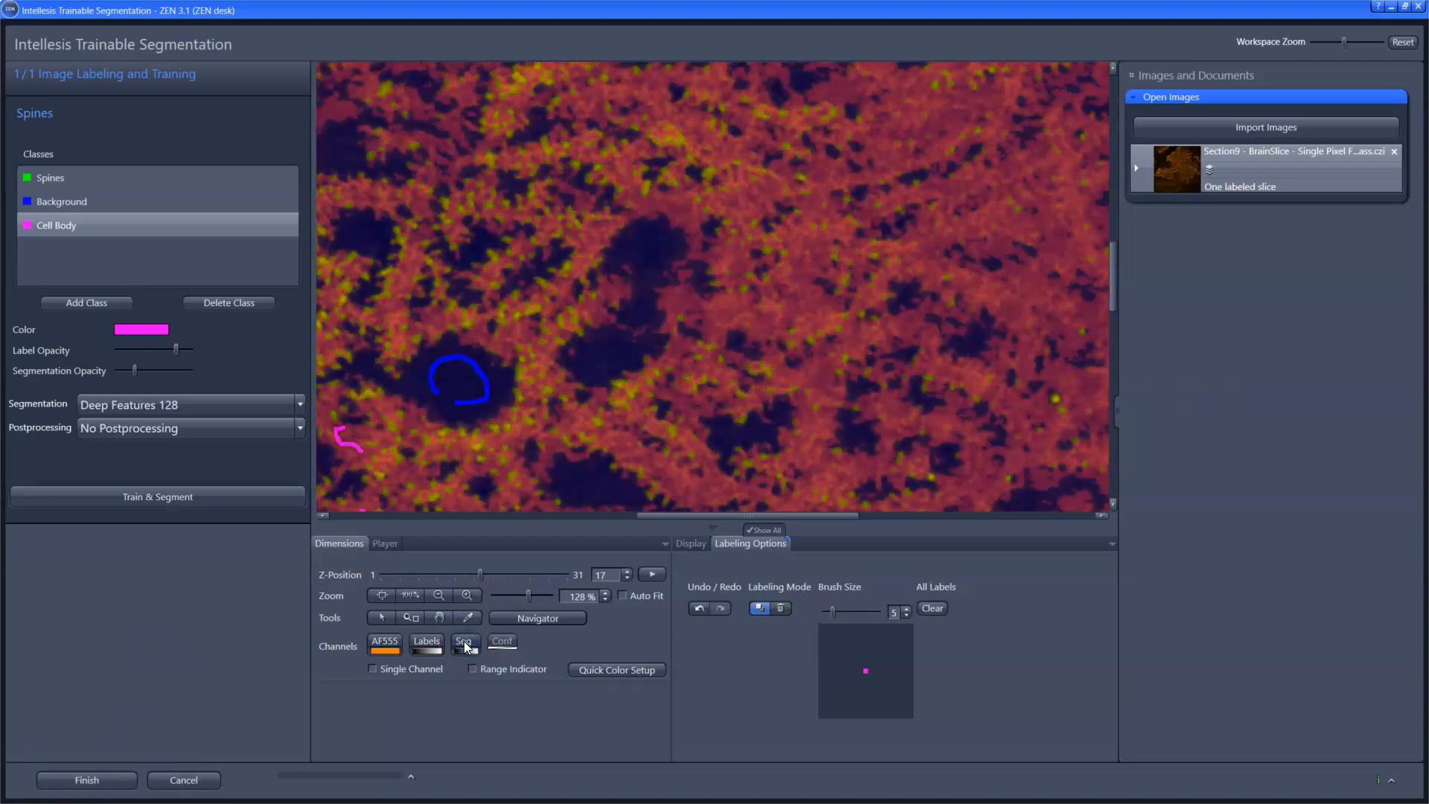
left_click(463, 641)
left_click(463, 641)
left_click(654, 255)
Step: Set the postprocessing to Conditional Random Field and retrain and segment with the Spines model
left_click(248, 430)
left_click(258, 472)
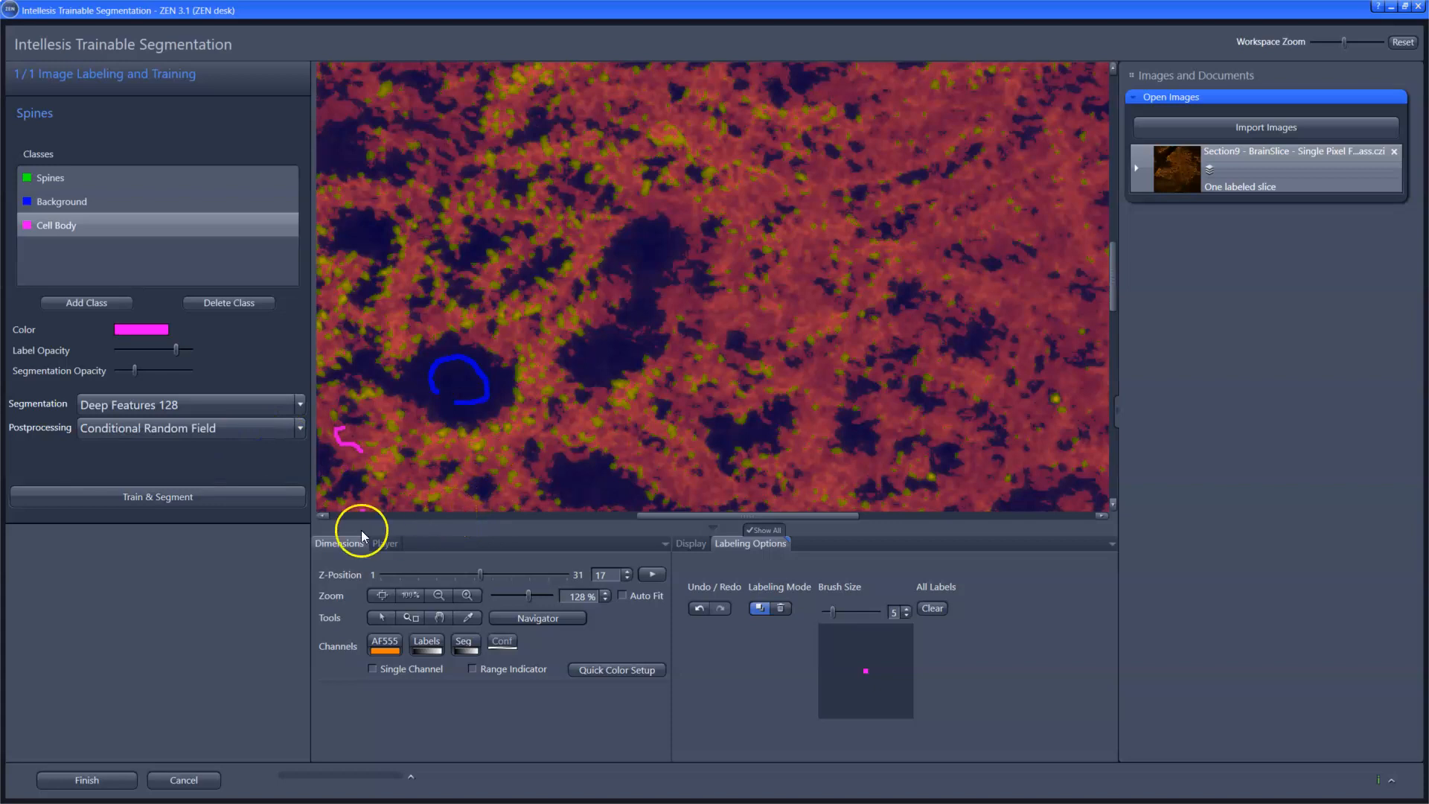
left_click(201, 496)
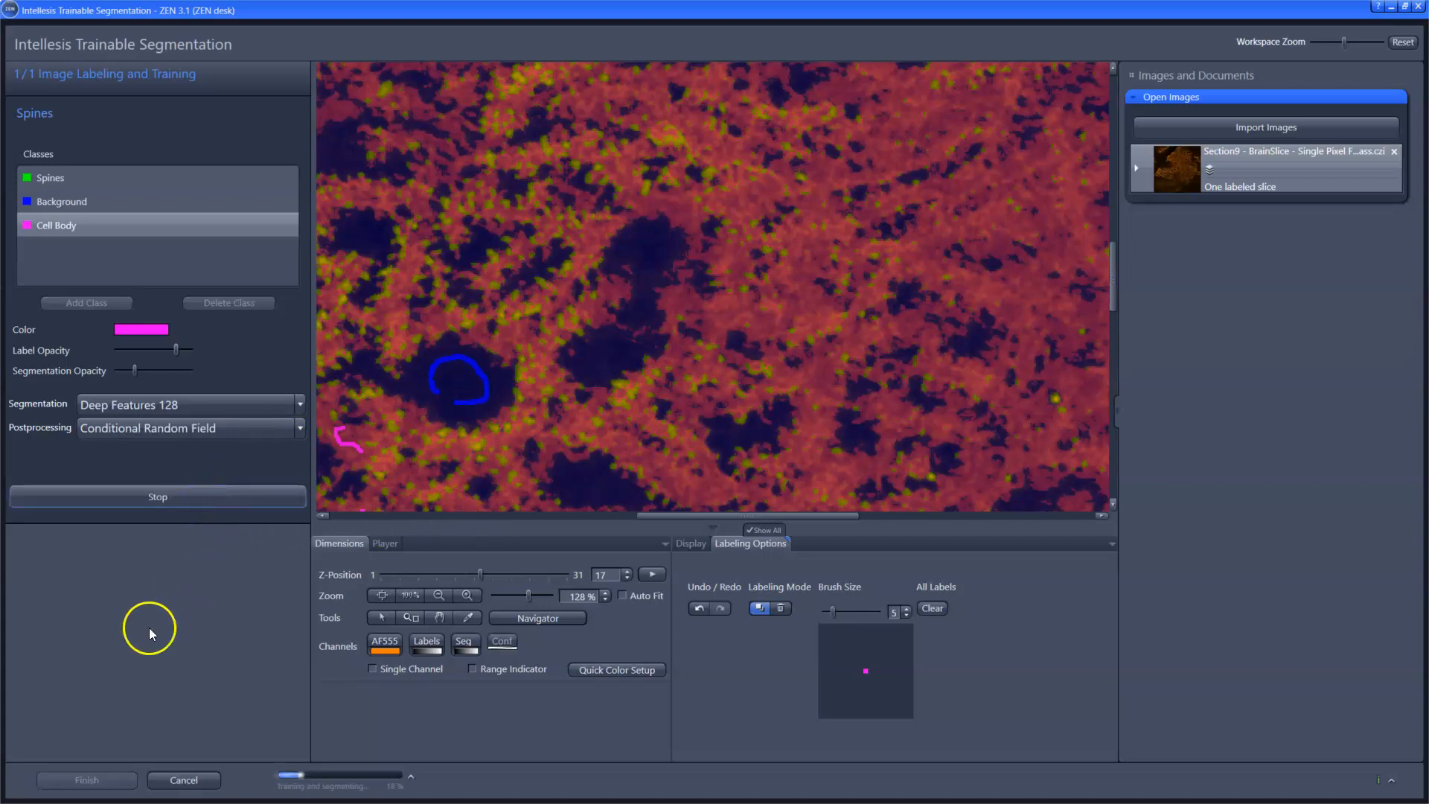
Step: Check the retrained segmentation overlay against the raw image and finish the training session
left_click(464, 642)
left_click(464, 641)
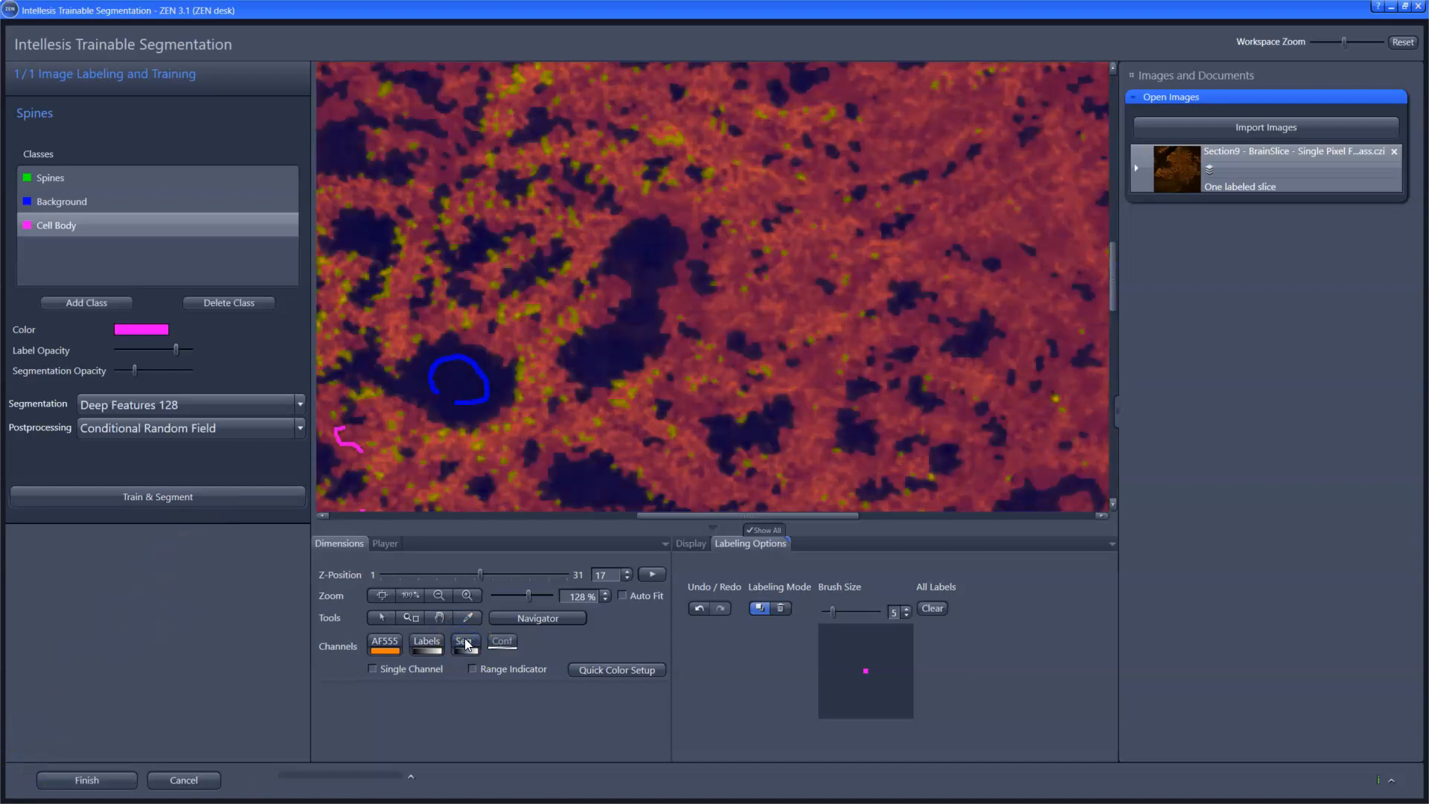
left_click(464, 641)
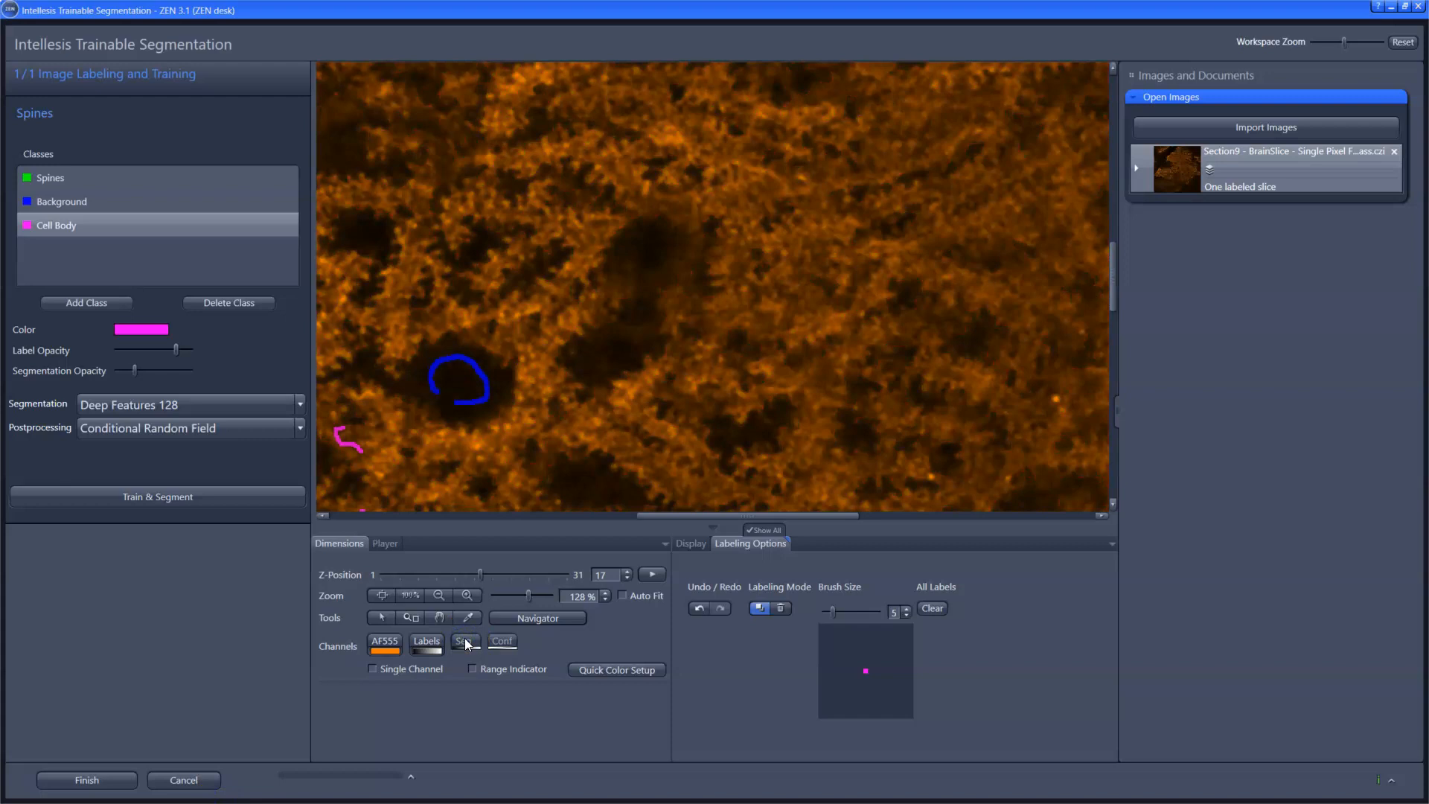
left_click(465, 642)
left_click(82, 778)
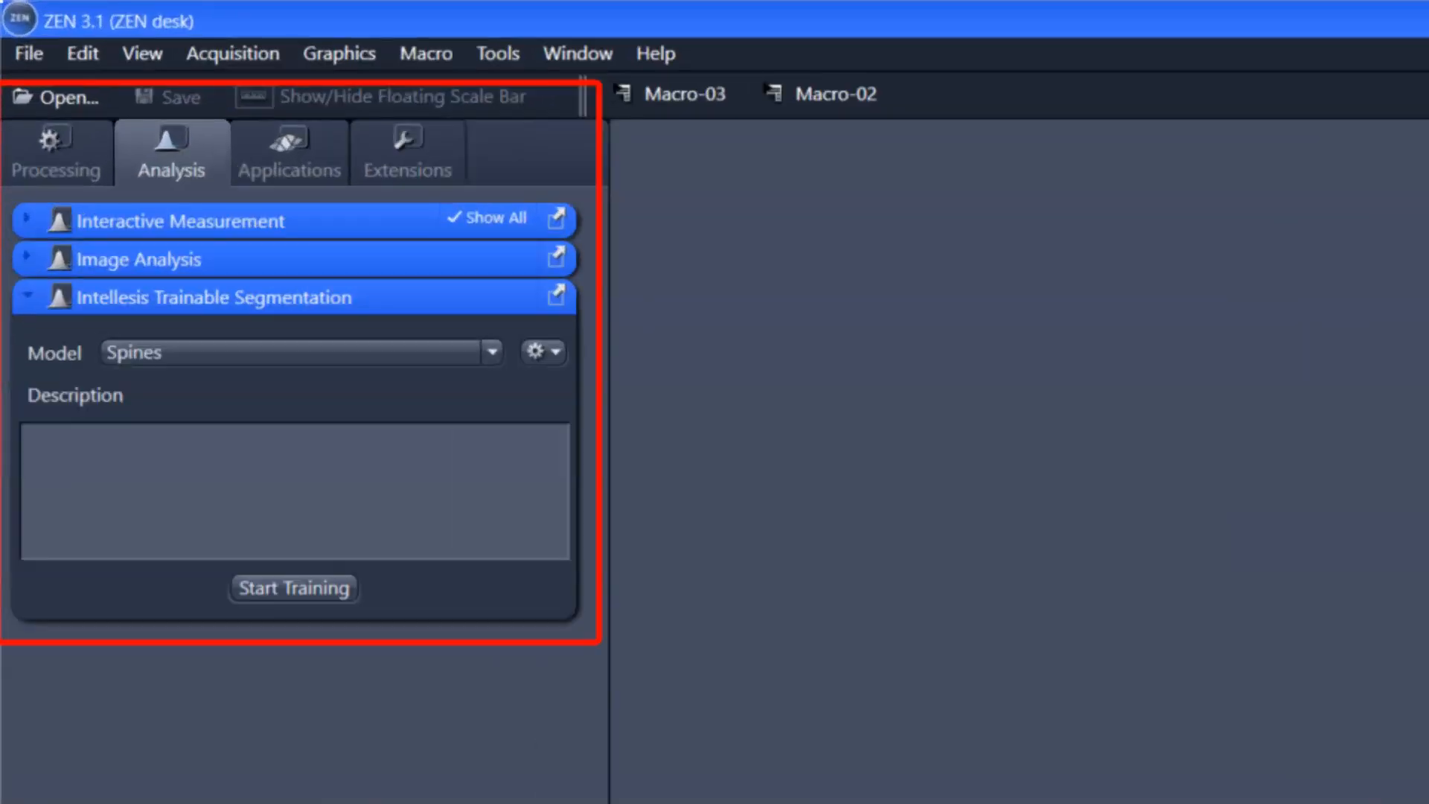
Step: Choose the Segmentation processing method from the Intellesis Trainable Segmentation group
left_click(75, 167)
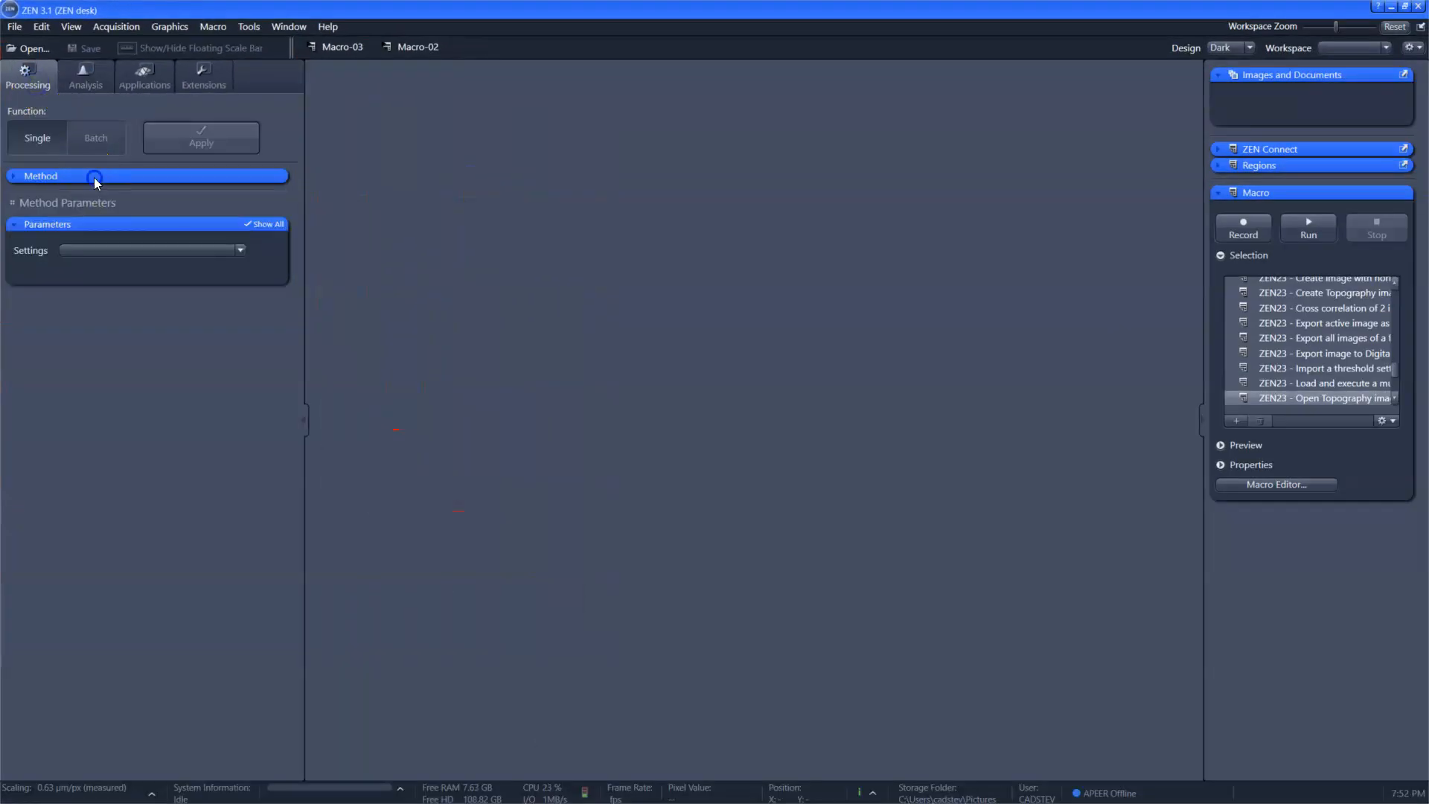
left_click(94, 177)
left_click_drag(279, 365, 275, 460)
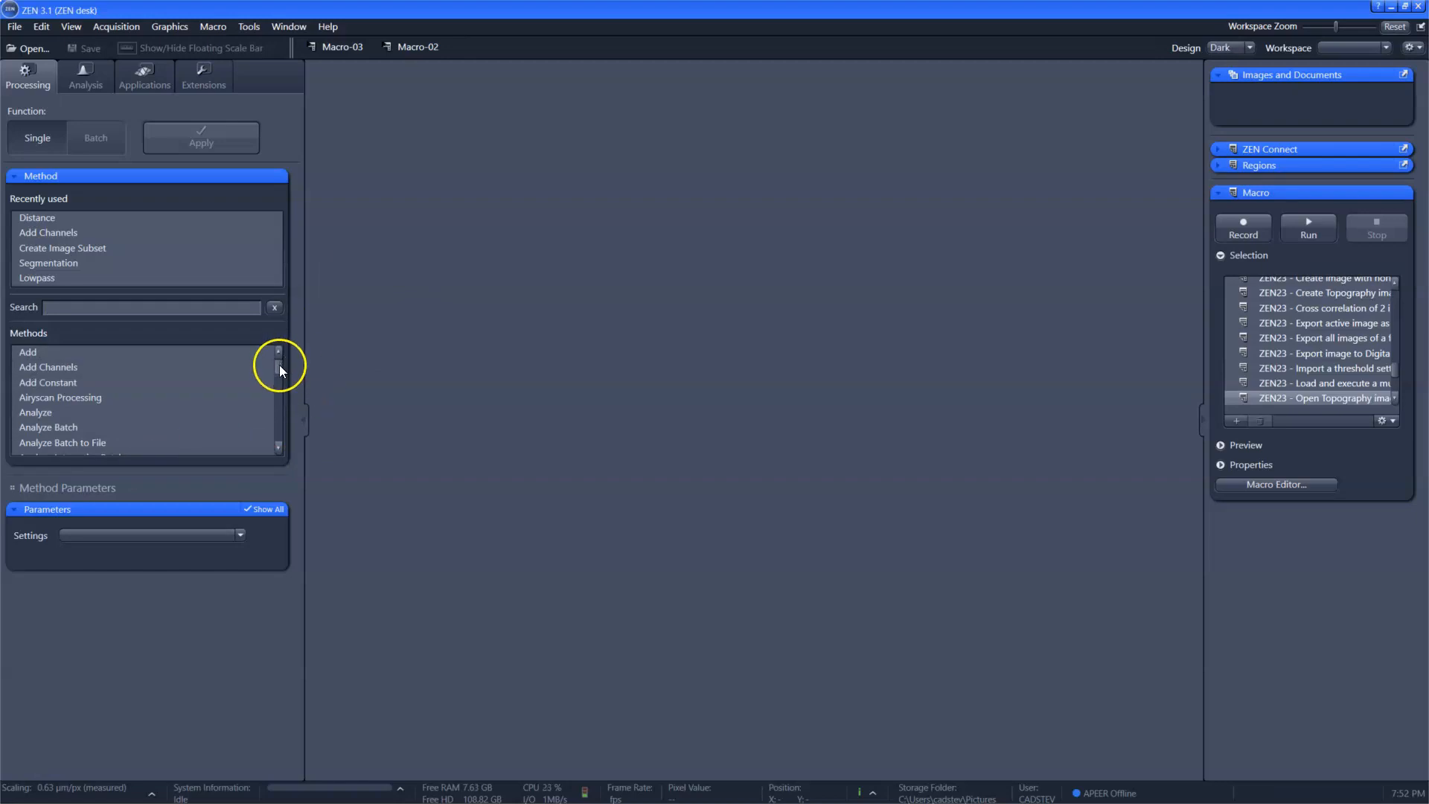
left_click_drag(277, 367, 279, 449)
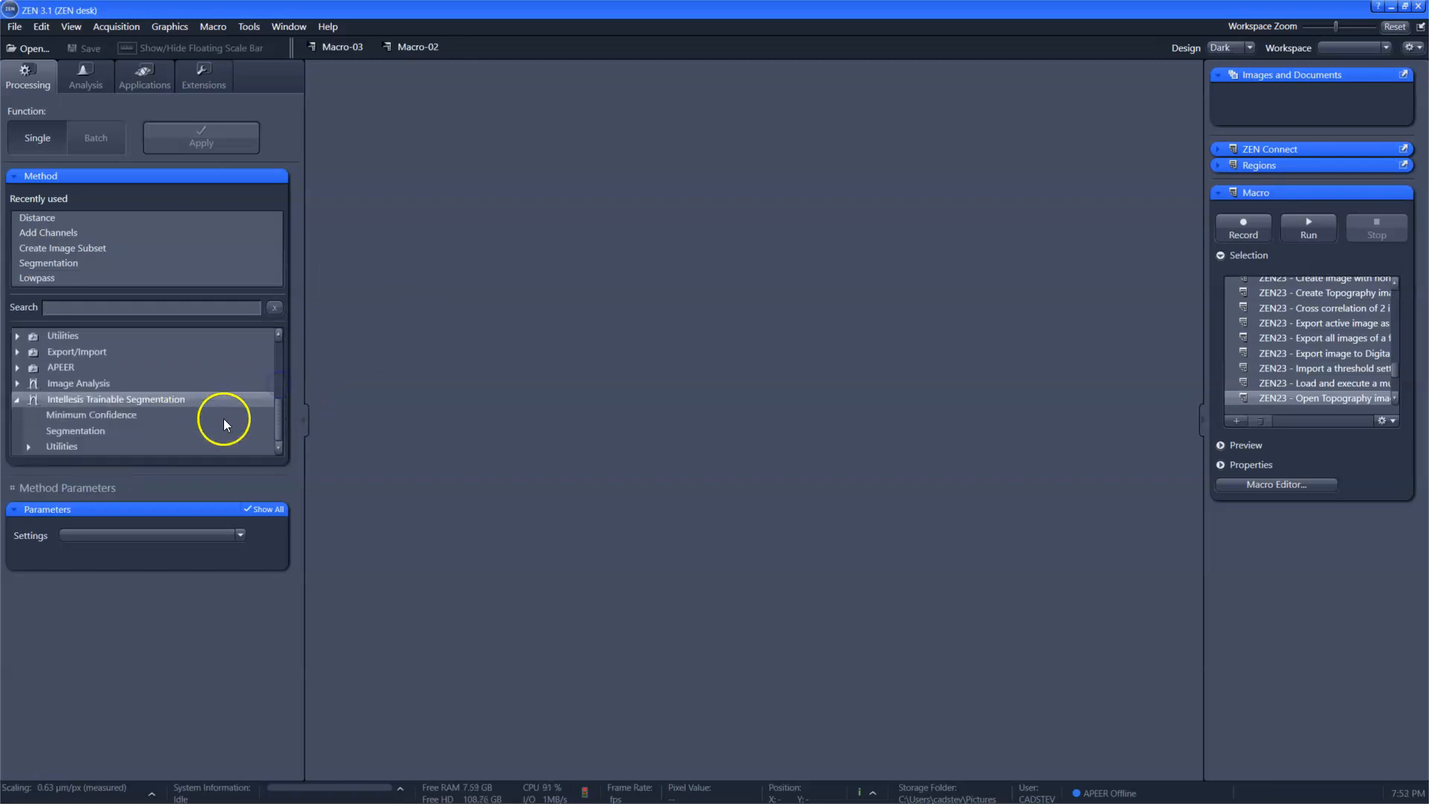
left_click(102, 436)
Step: Set the segmentation model to Spines with Multi-Channel output, and open Section9 - BrainSlice - Single Pixel Filter and Lowpass.czi
left_click(188, 532)
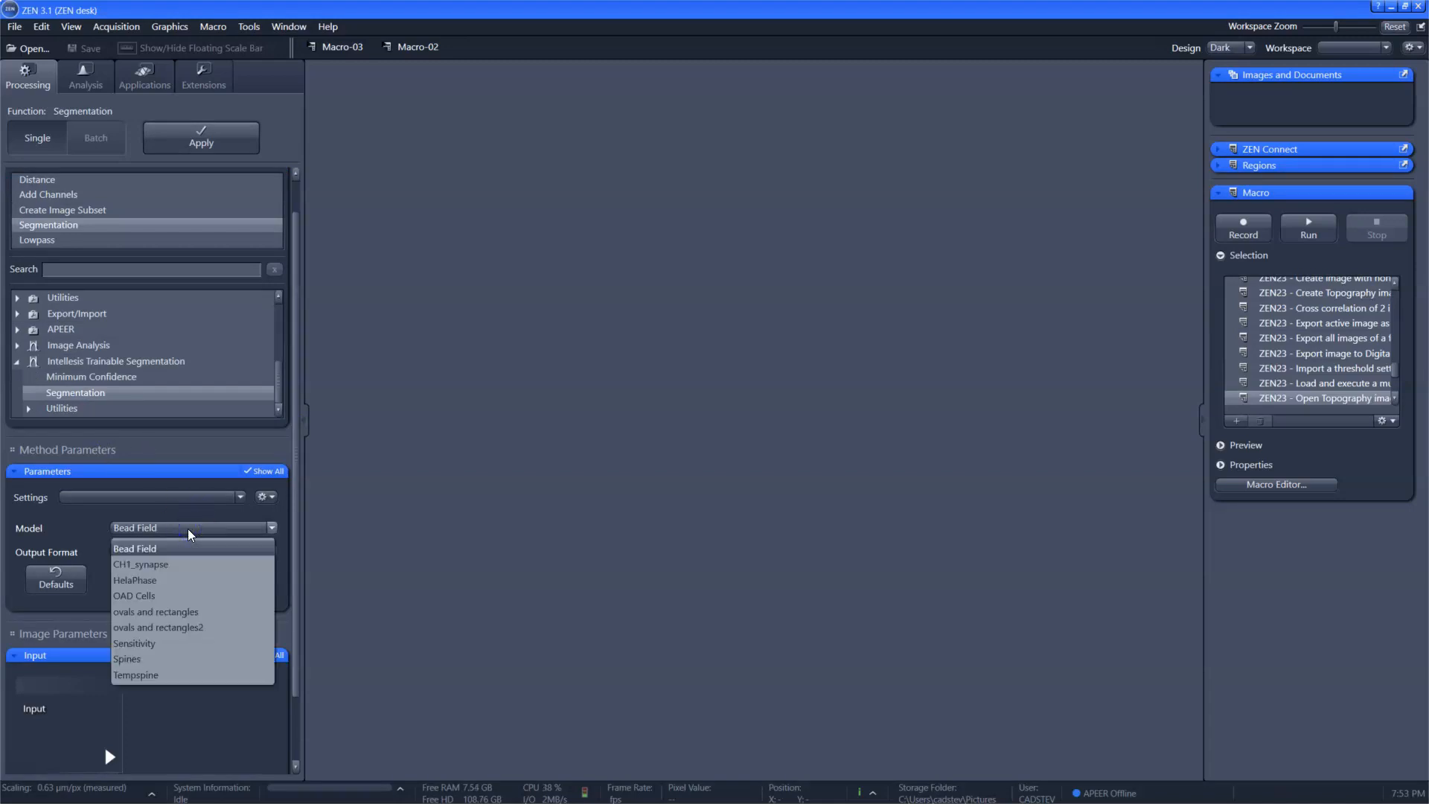
left_click(178, 659)
scroll(191, 596, "down", 2)
left_click(192, 482)
left_click(182, 492)
left_click(26, 48)
double_click(685, 464)
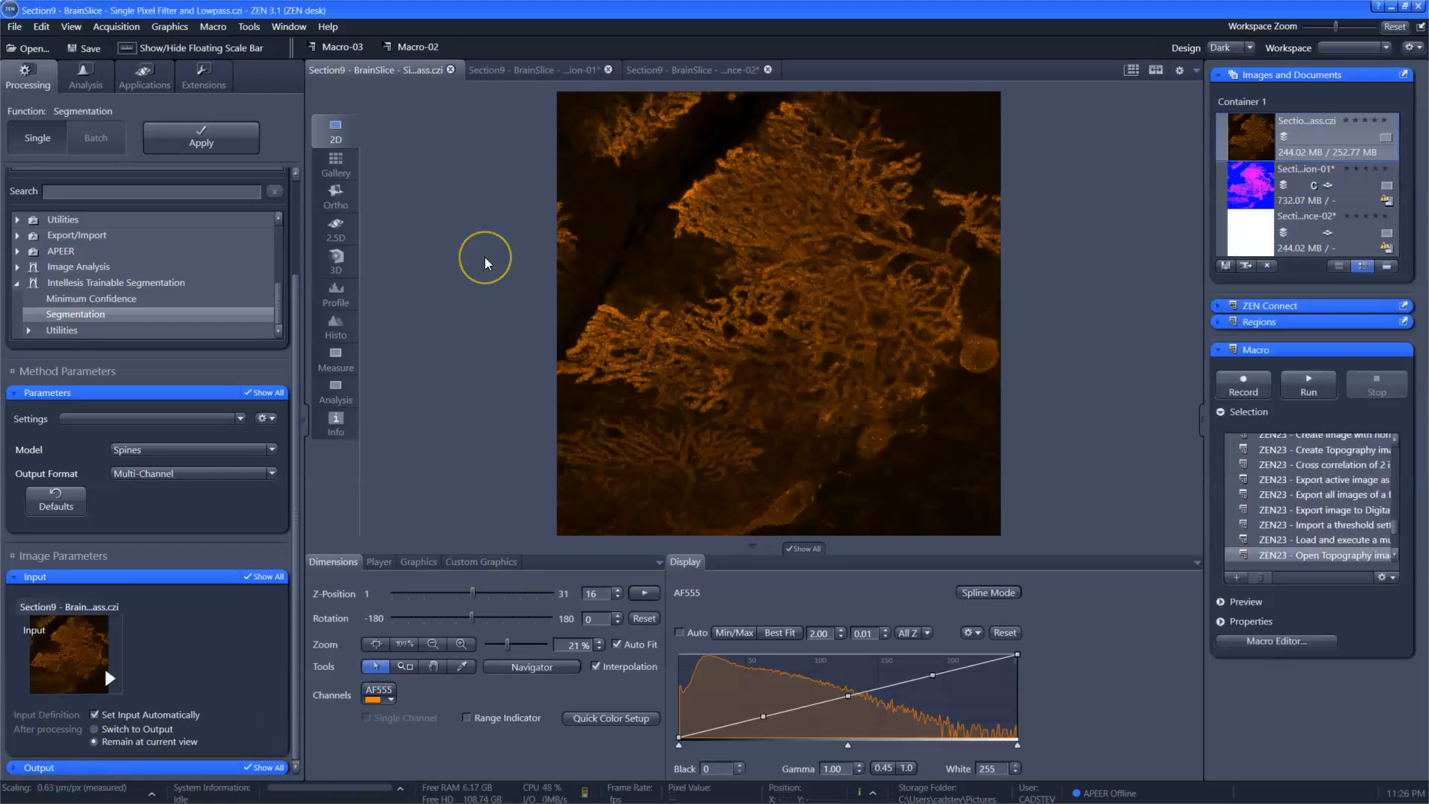
Step: Examine the segmentation result with its class channels split side by side and merged in the 2D view
left_click(560, 69)
left_click(336, 164)
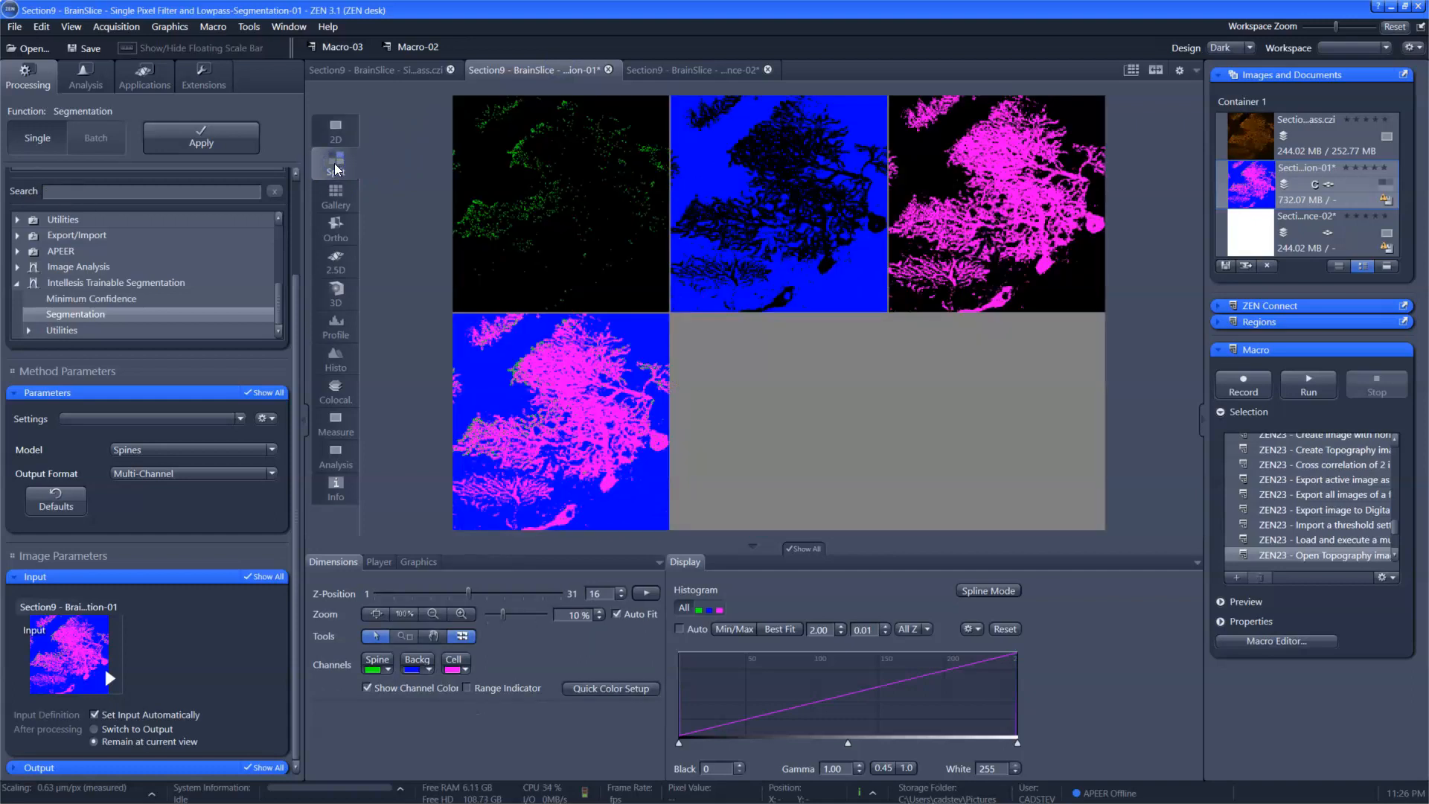
left_click(333, 133)
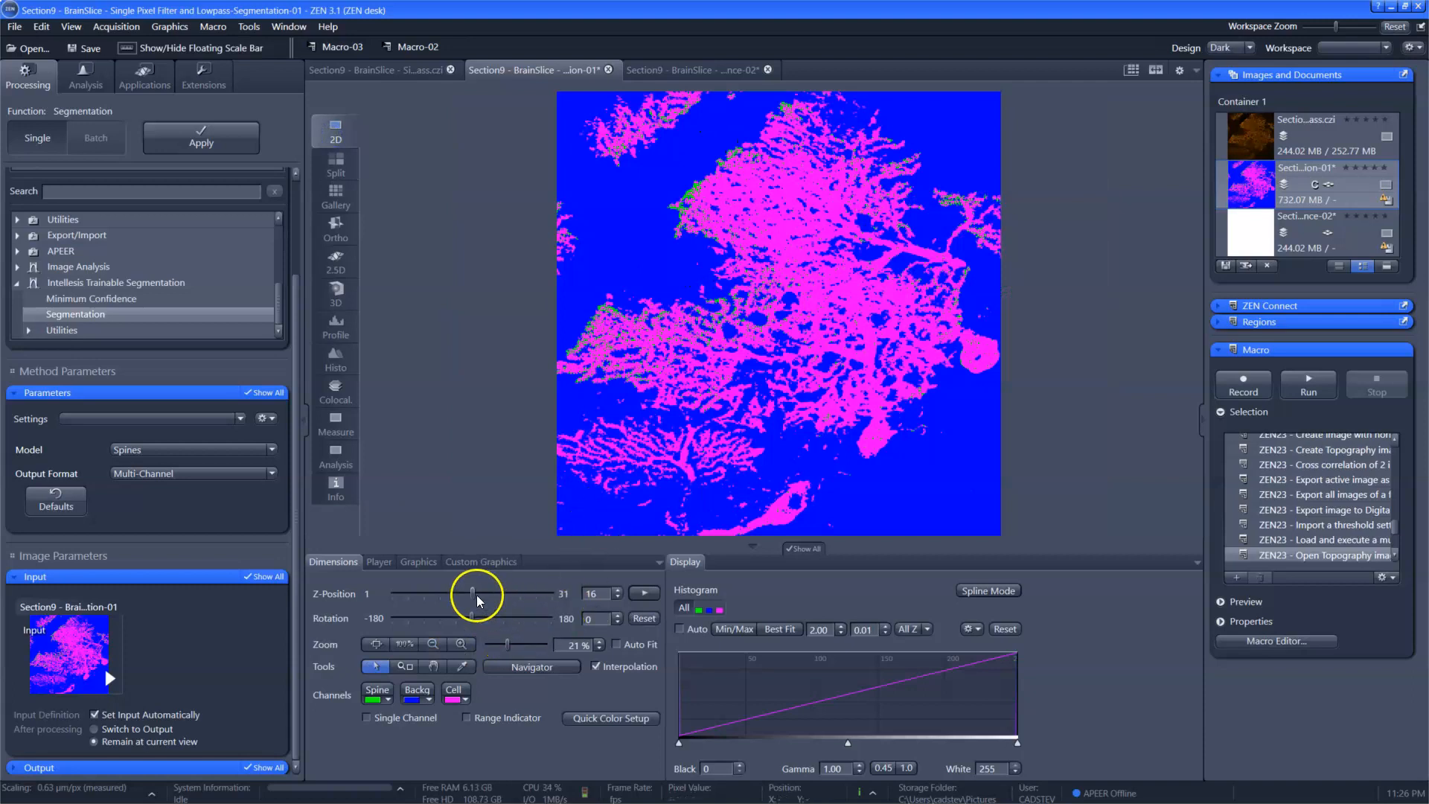
Step: Show only the Spine channel of the segmentation result and play through its Z-stack
mouse_move(477, 600)
left_mouse_down()
mouse_move(436, 599)
mouse_move(515, 591)
mouse_move(471, 587)
left_mouse_up()
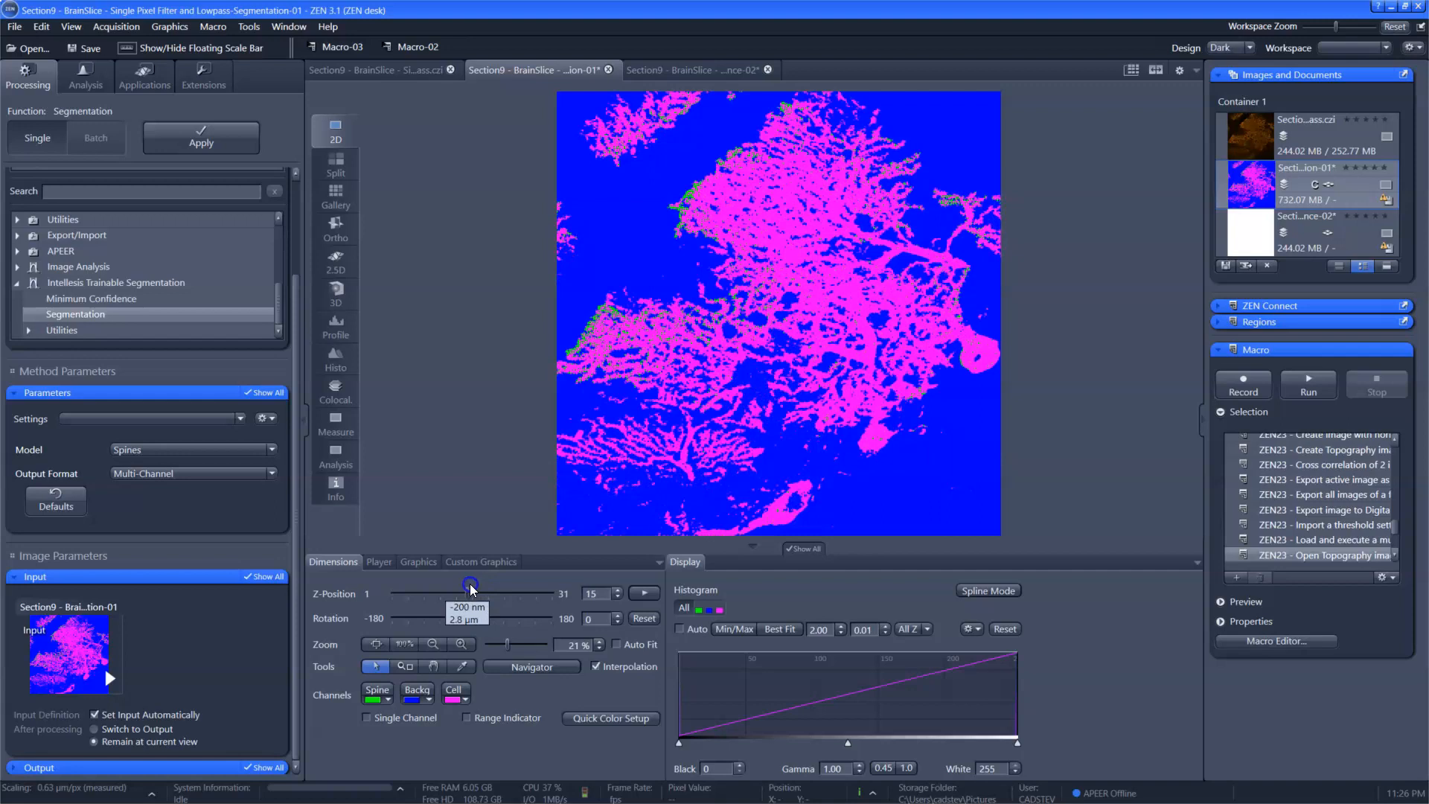
left_click(414, 719)
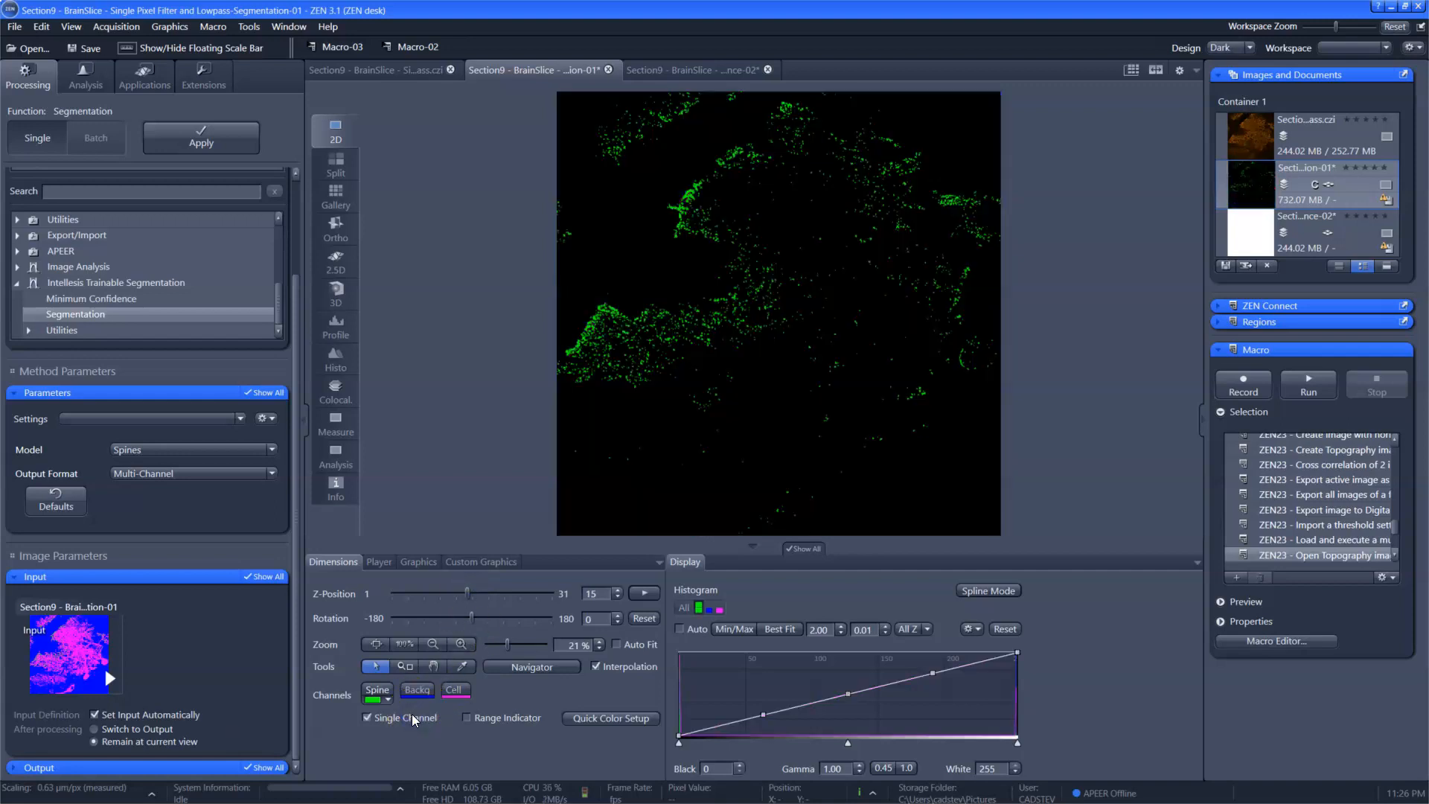
left_click(641, 593)
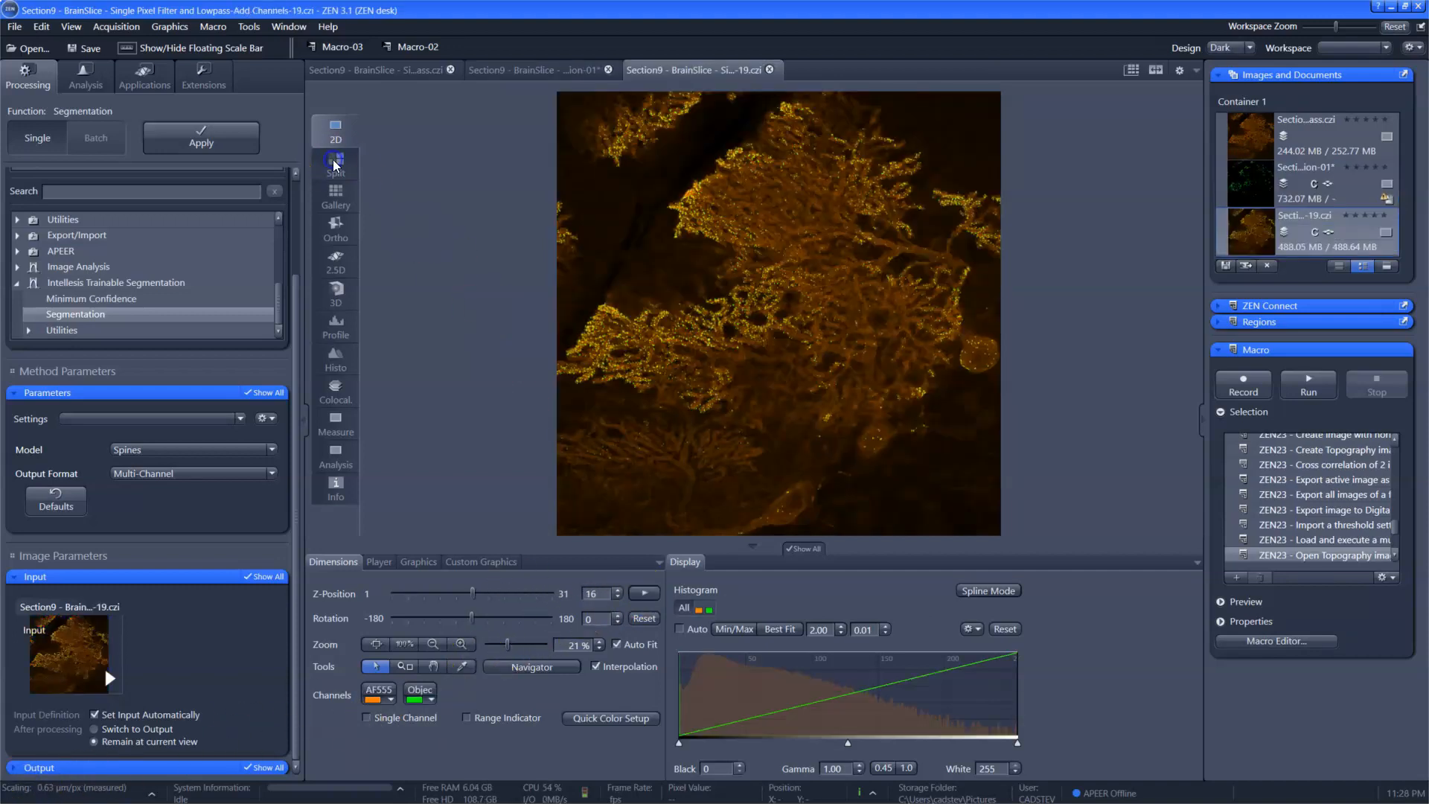
Step: View the combined AF555 and object channel image split and in 2D, moving to Z-position 19
left_click(335, 153)
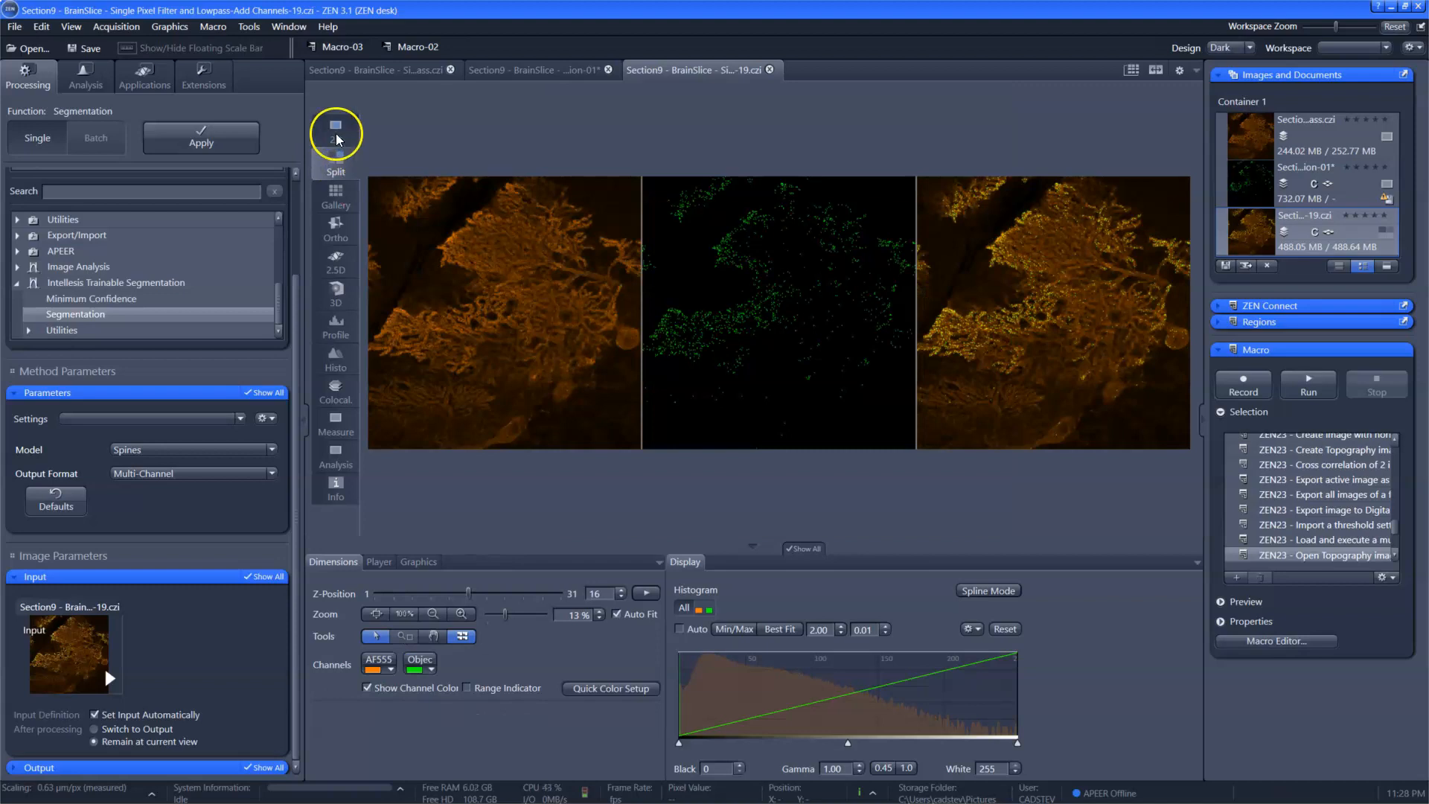
left_click(336, 136)
mouse_move(474, 593)
left_mouse_down()
mouse_move(462, 598)
mouse_move(488, 593)
left_mouse_up()
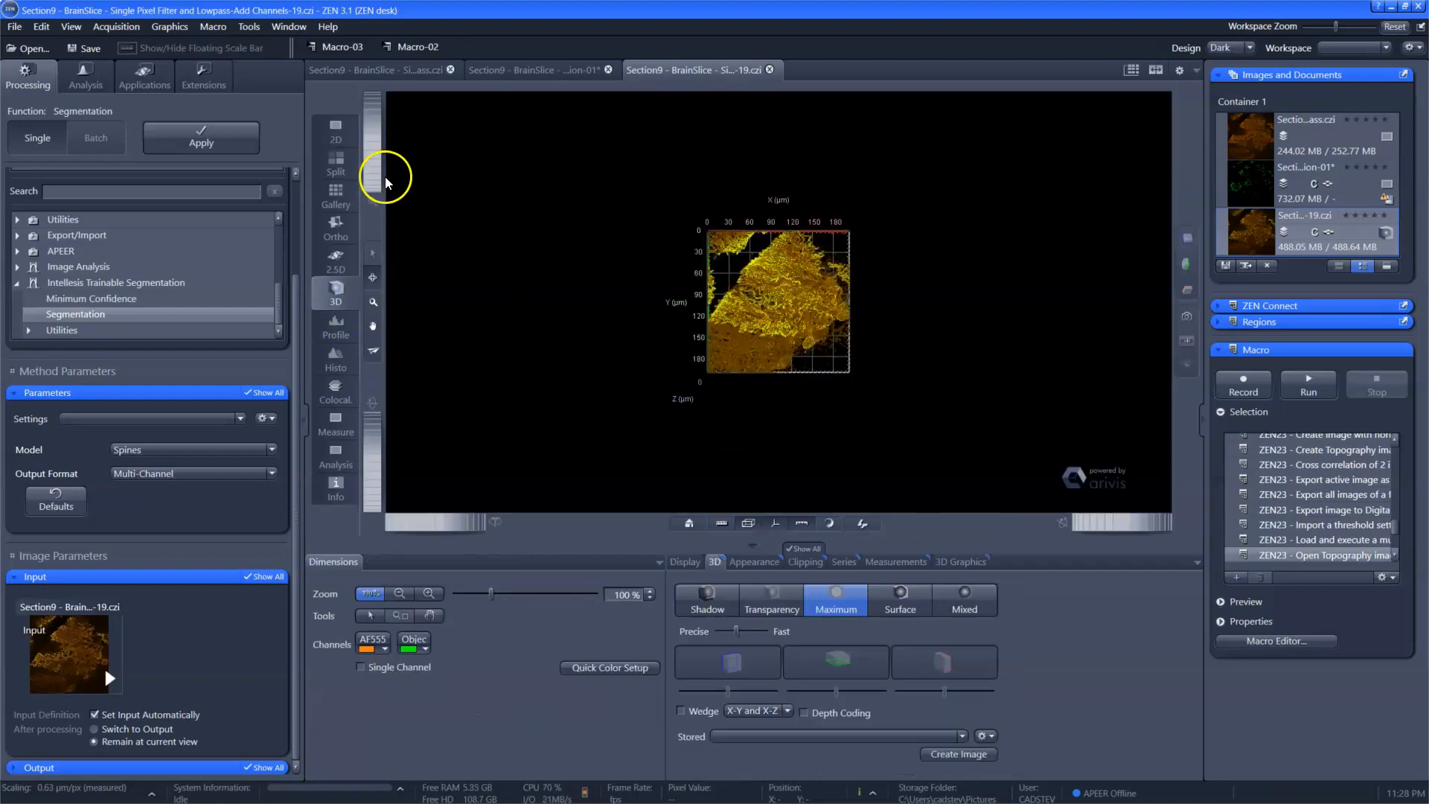
Step: Render the combined image in 3D and set the AF555 transparency threshold to 0 %
left_click_drag(374, 172, 374, 163)
left_click(774, 524)
left_click(800, 524)
left_click(756, 561)
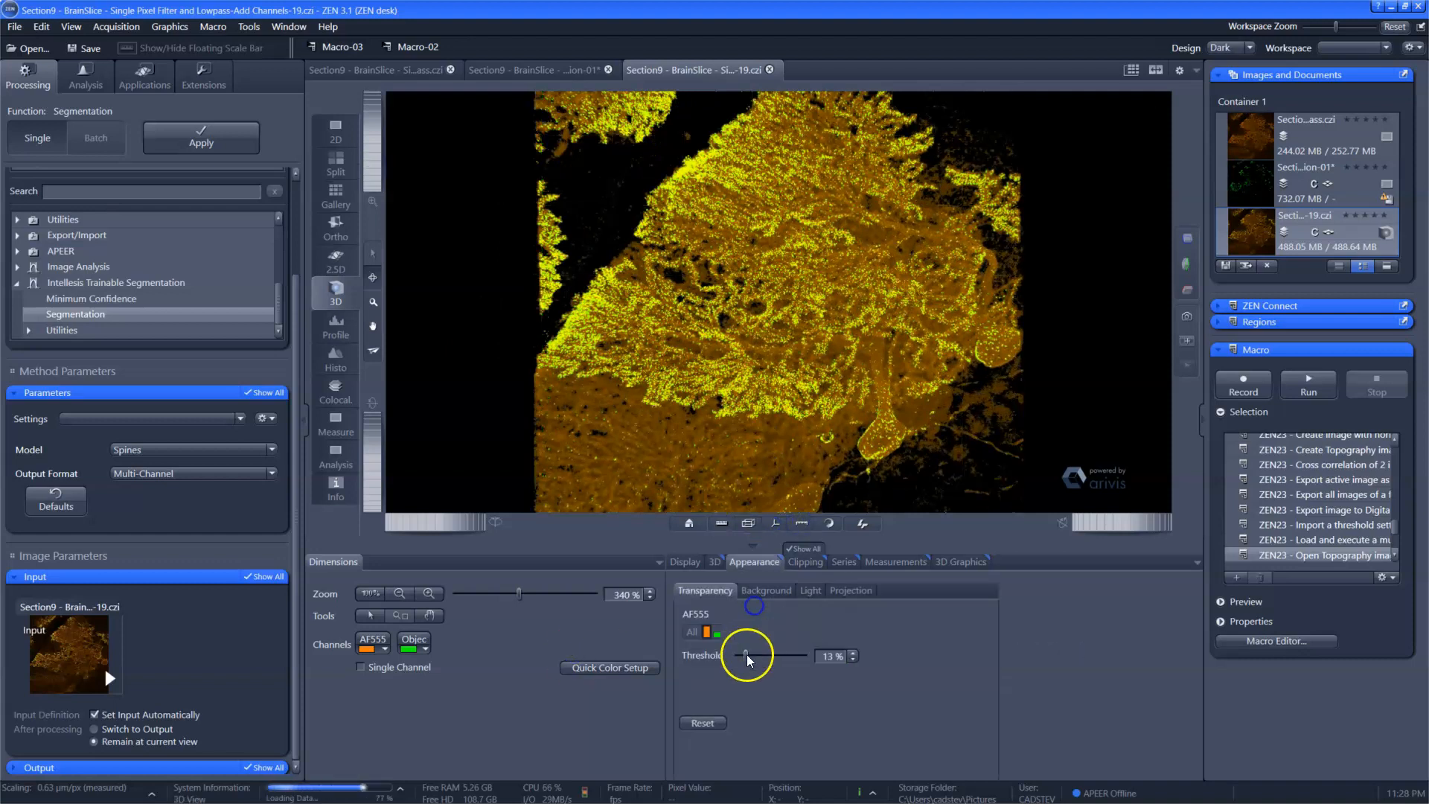
left_click_drag(748, 660, 727, 655)
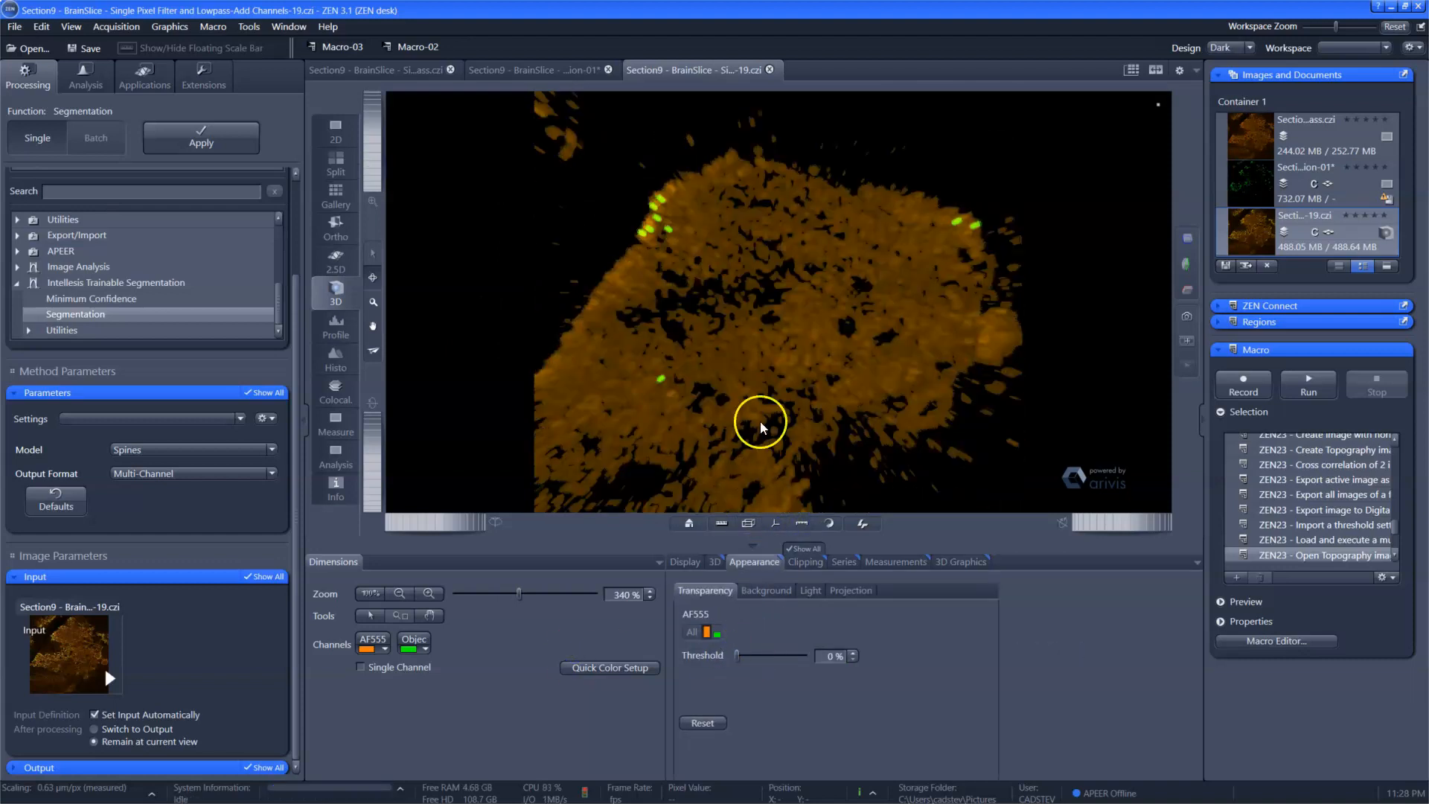
Step: Examine the 3D rendering from a tilted, enlarged view, hiding and showing the green object channel
left_click_drag(369, 182, 370, 162)
left_click_drag(993, 330, 1088, 268)
left_click_drag(375, 123, 374, 139)
left_click(411, 644)
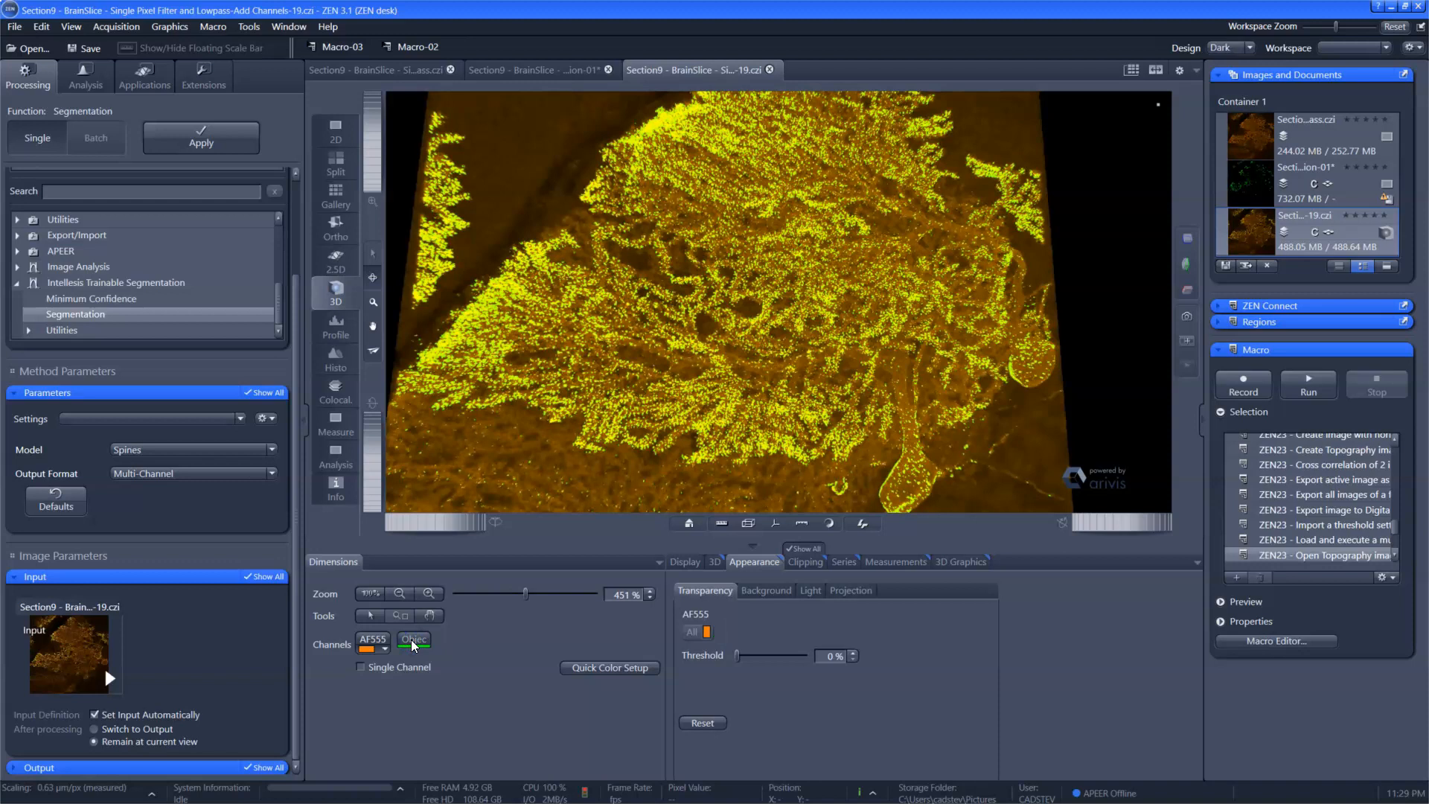
left_click(412, 645)
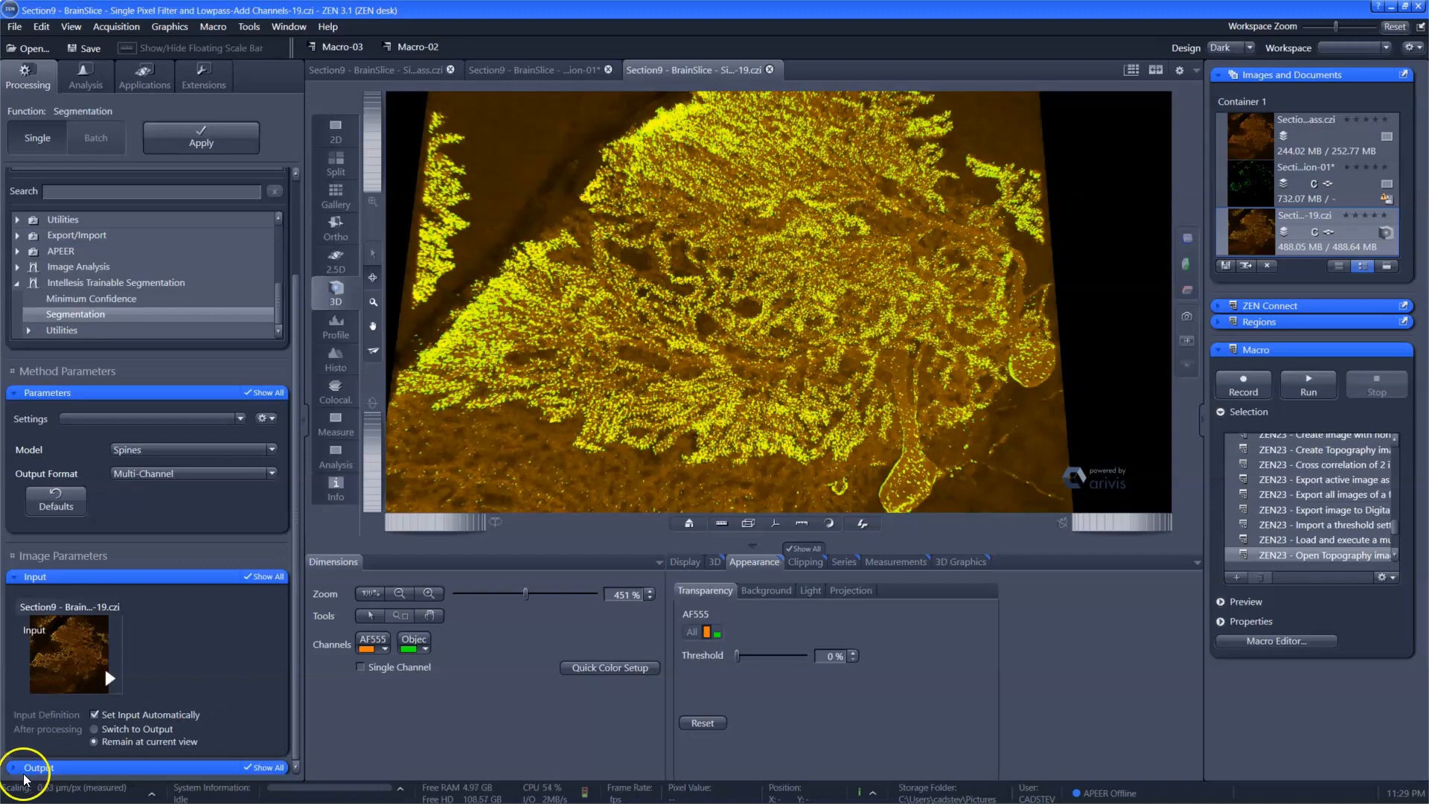
Step: Close the combined two-channel image and the unsaved segmentation result, leaving only the filtered brain slice image open
left_click(770, 70)
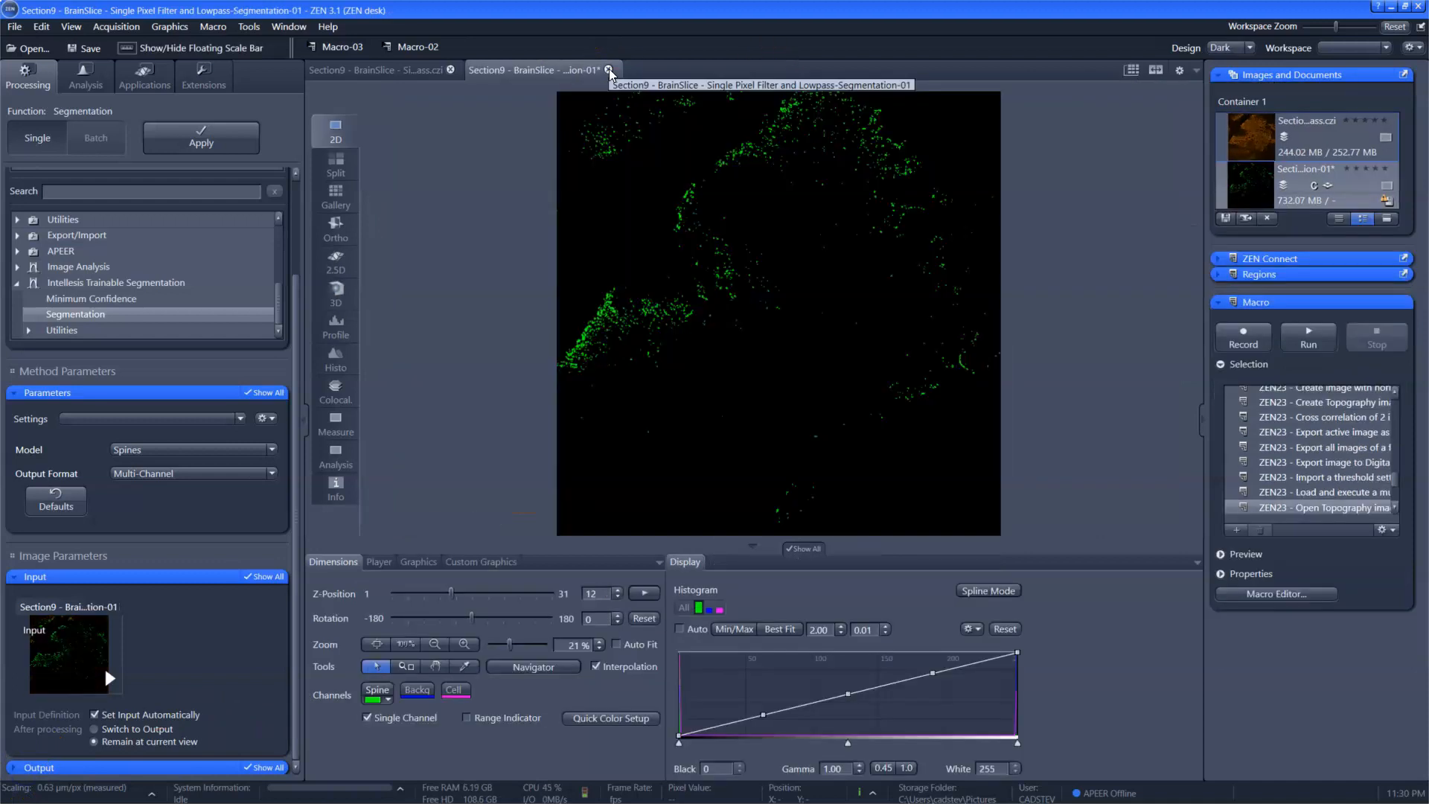
left_click(609, 70)
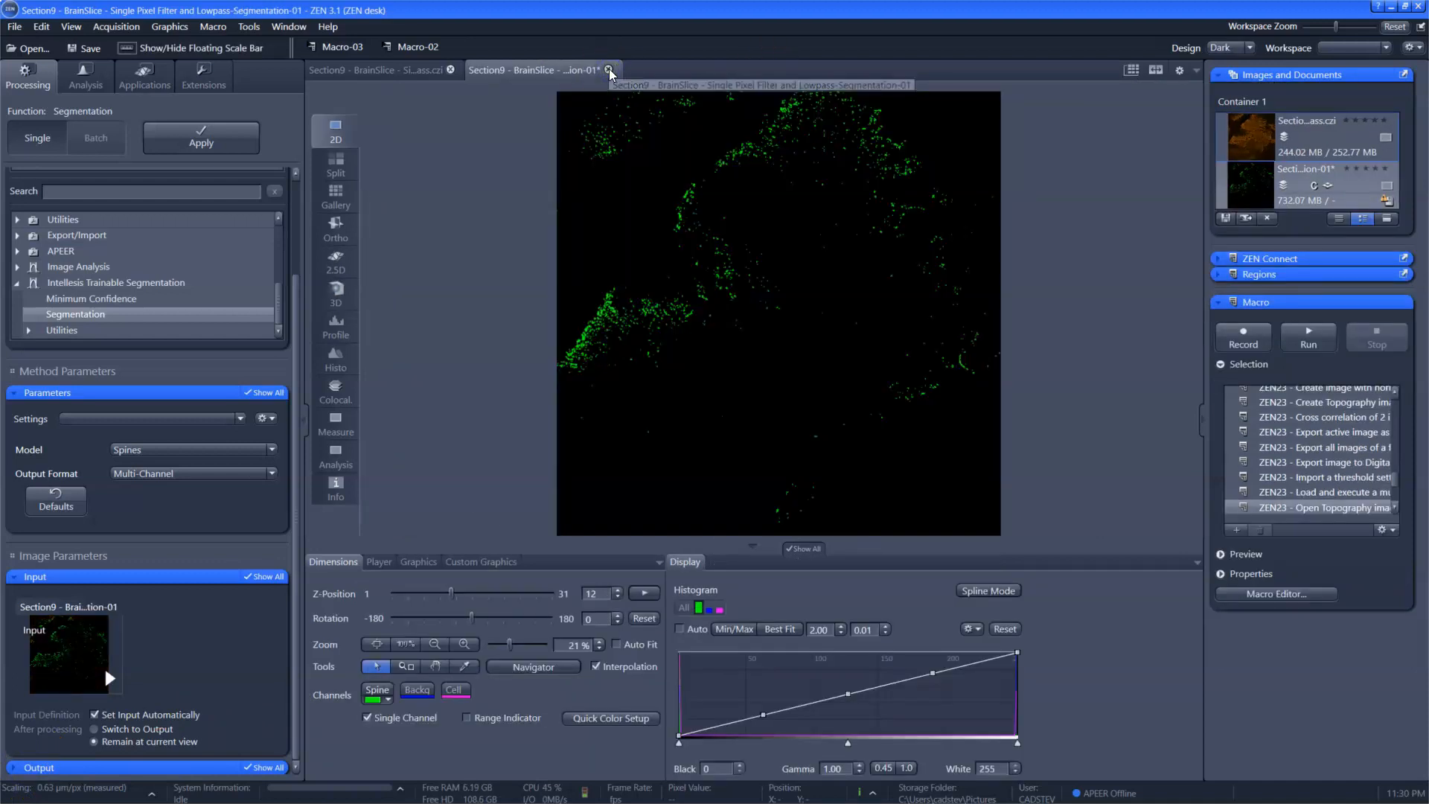
left_click(710, 434)
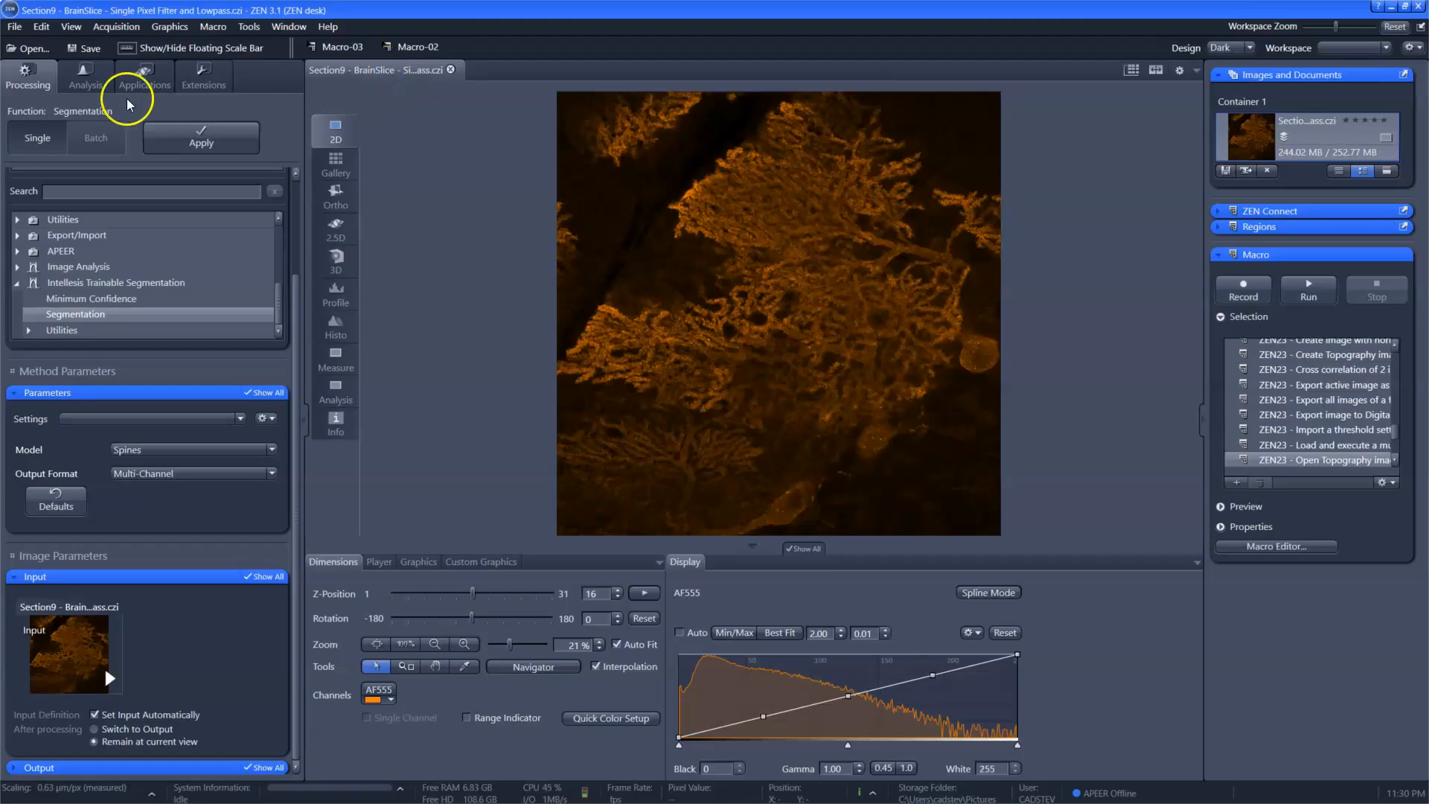
Step: Create a new image analysis setting named Spine_Analysis
left_click(85, 75)
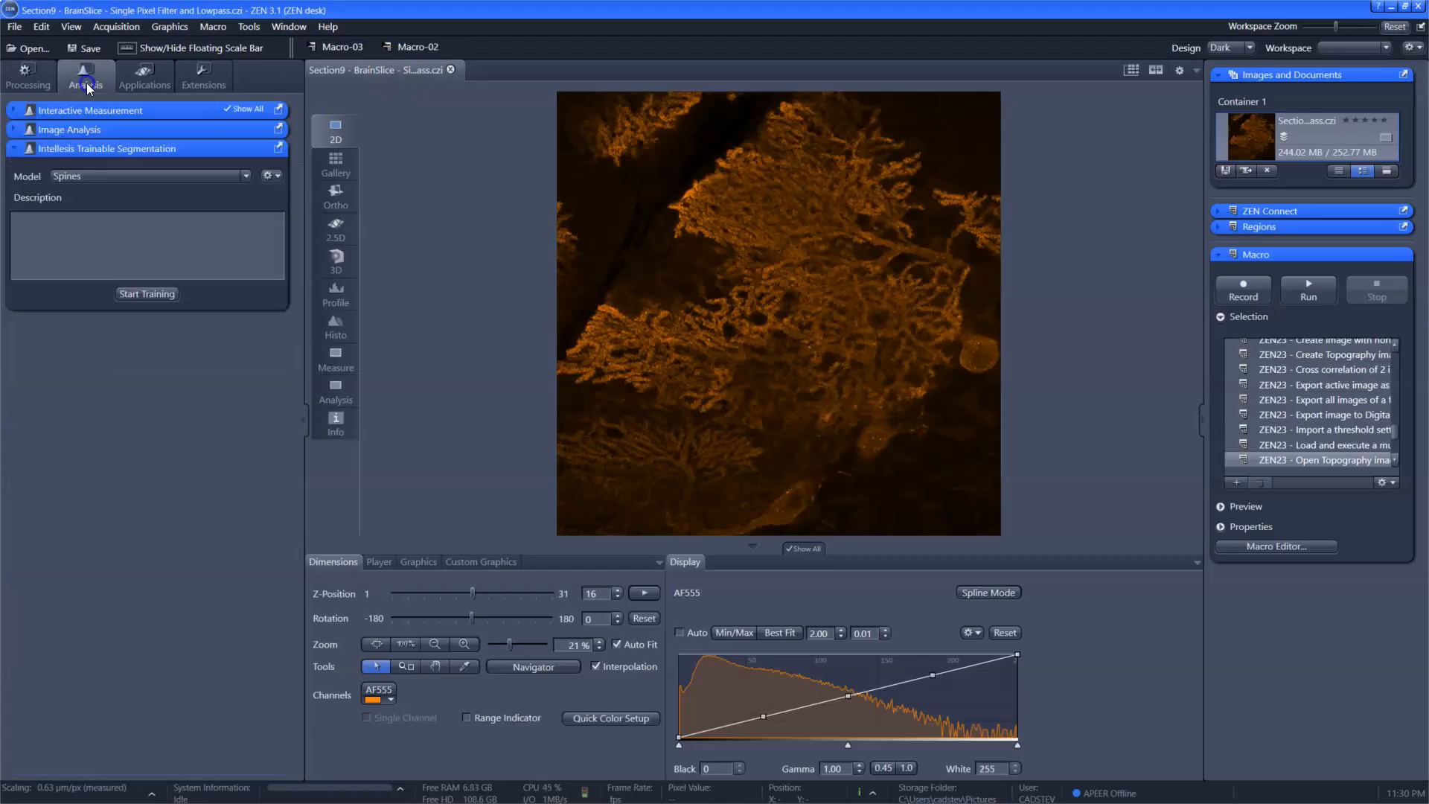
left_click(82, 130)
left_click(137, 168)
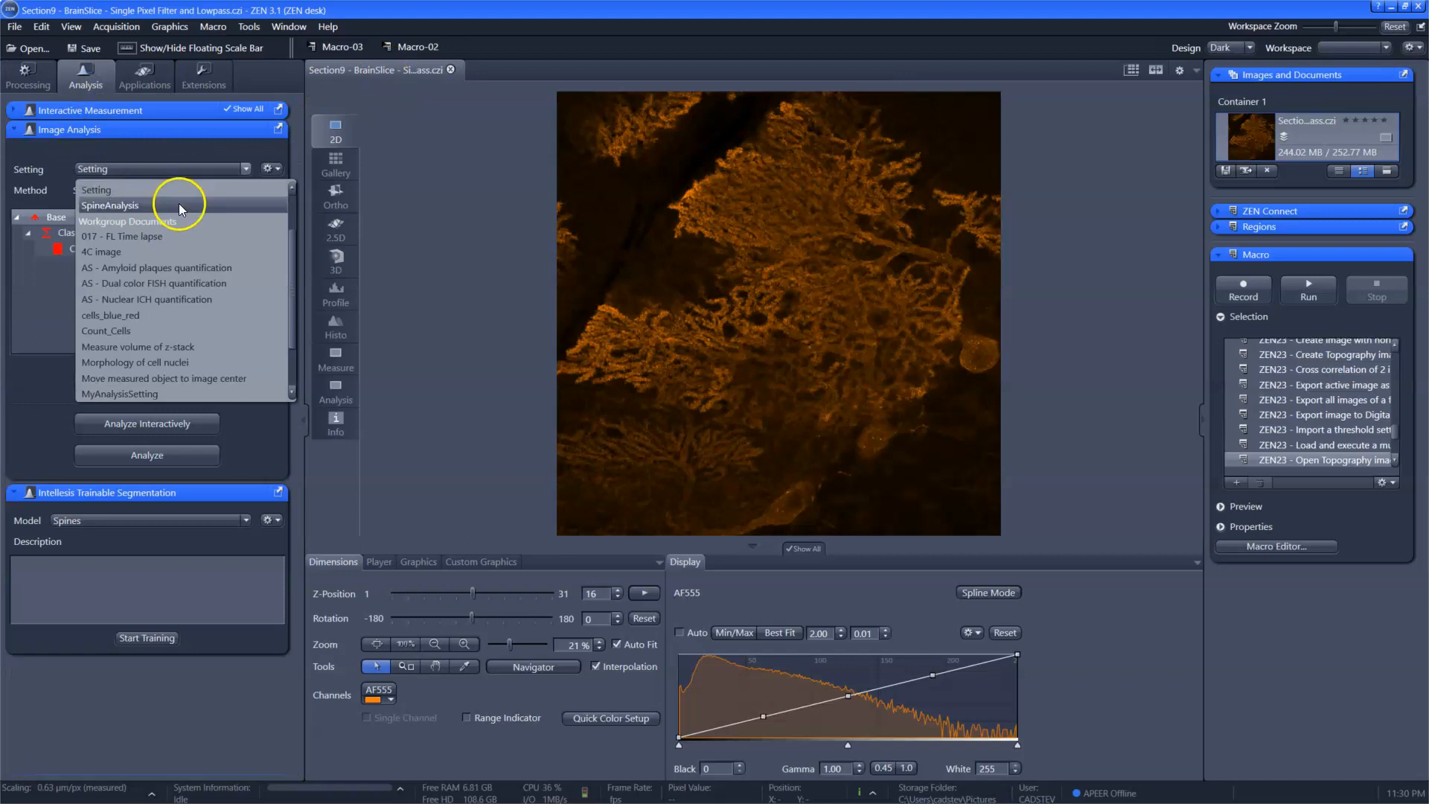
left_click(247, 174)
left_click(271, 170)
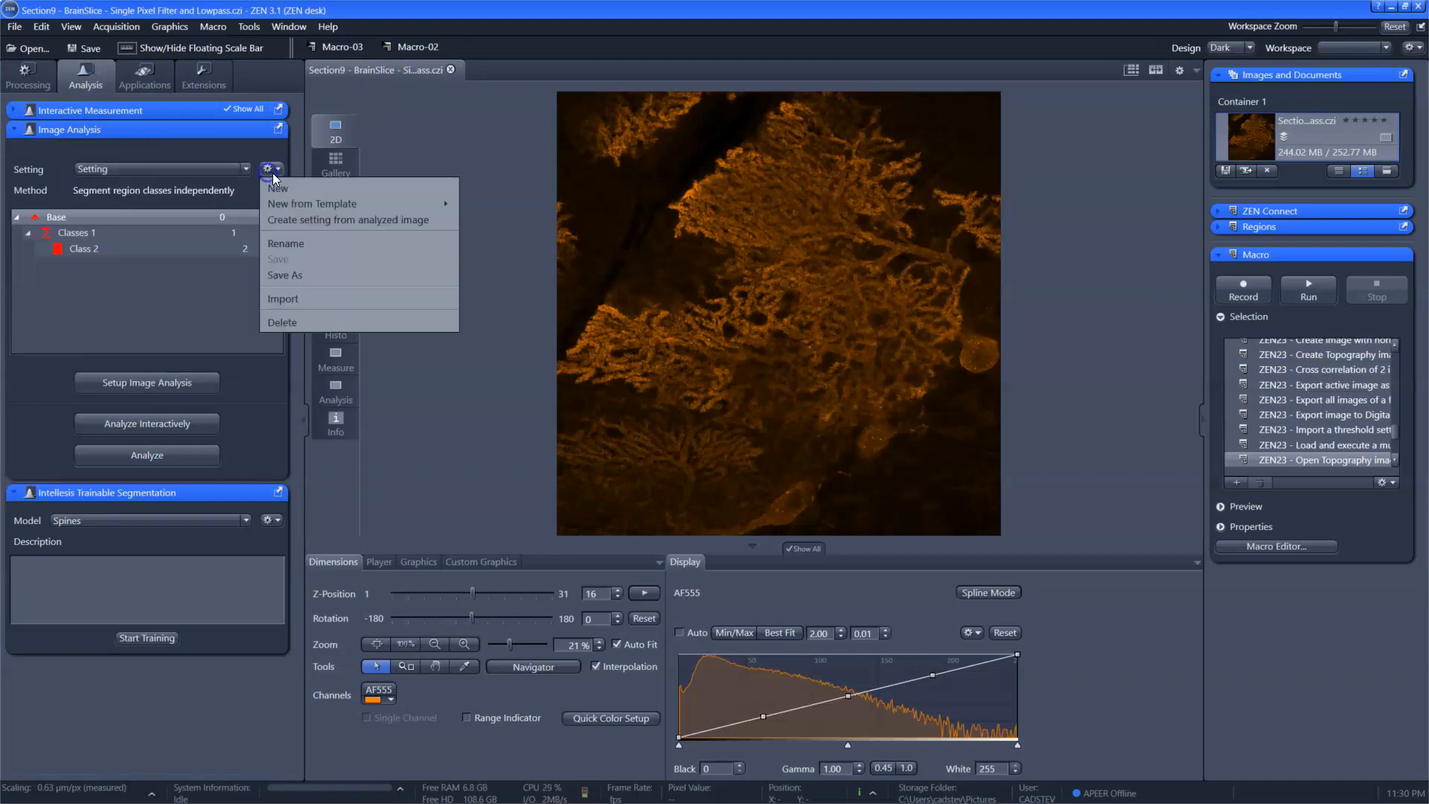
left_click(247, 171)
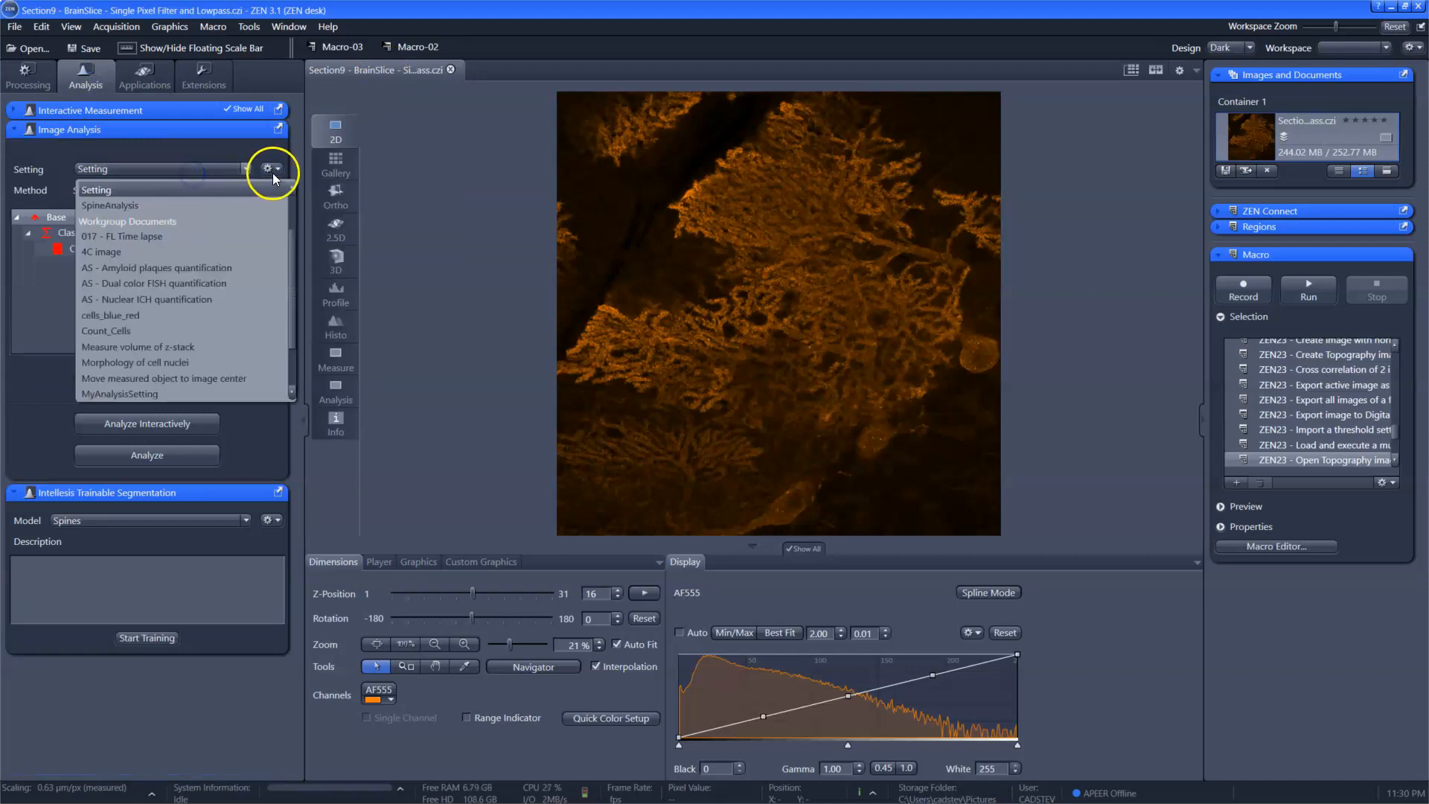
left_click(273, 171)
left_click(279, 170)
left_click(281, 186)
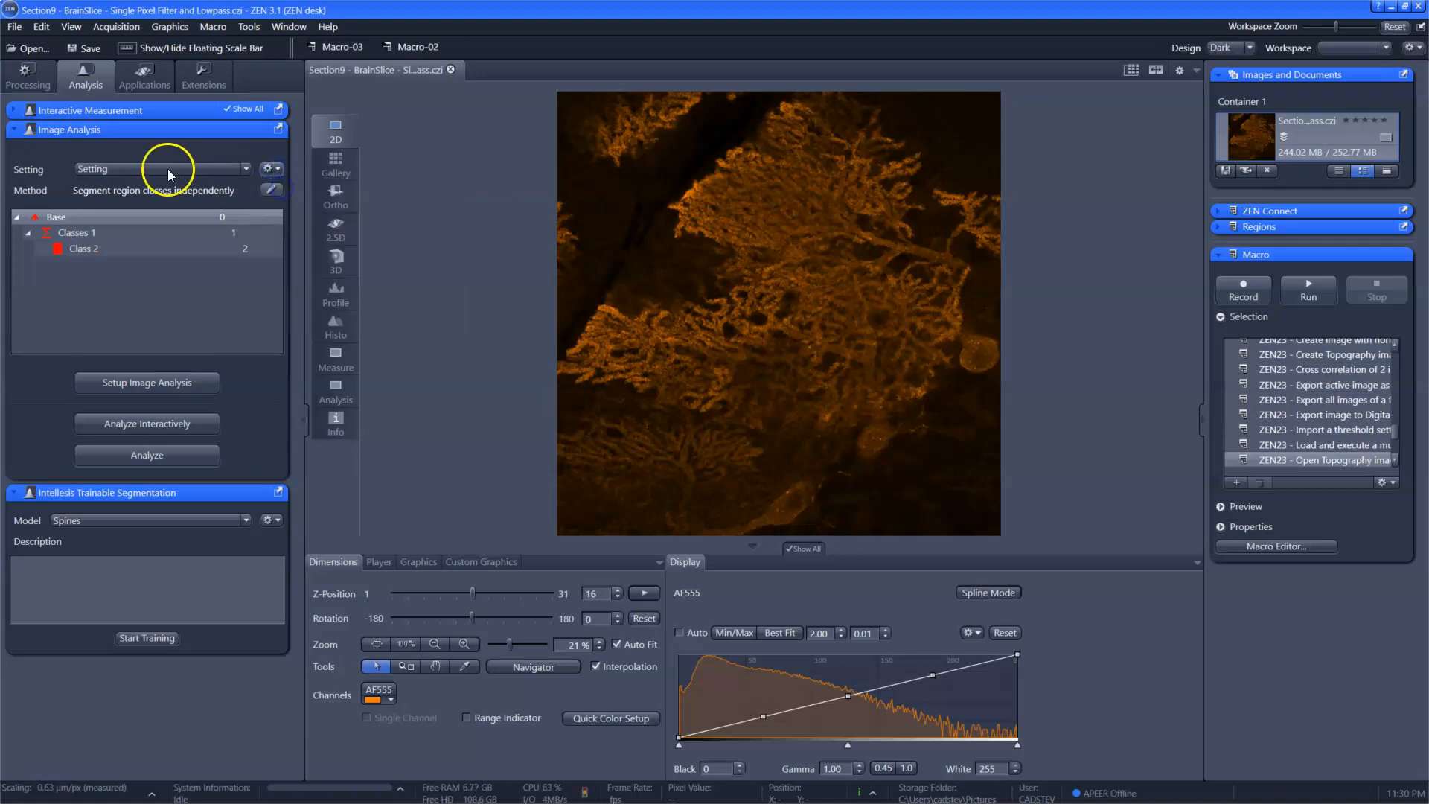
type("Spine")
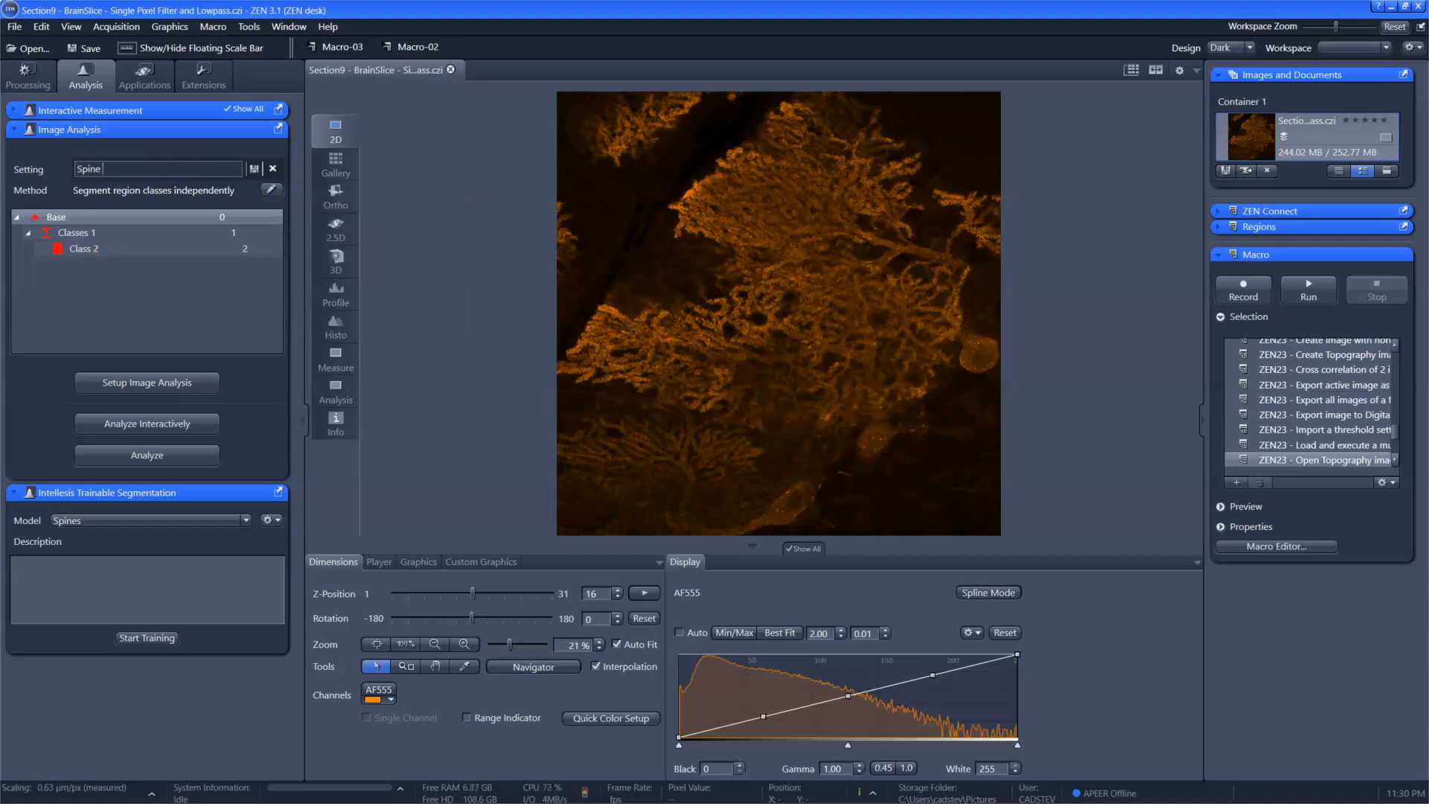
type(" Analysis")
key("BackSpace")
type("_")
key("Return")
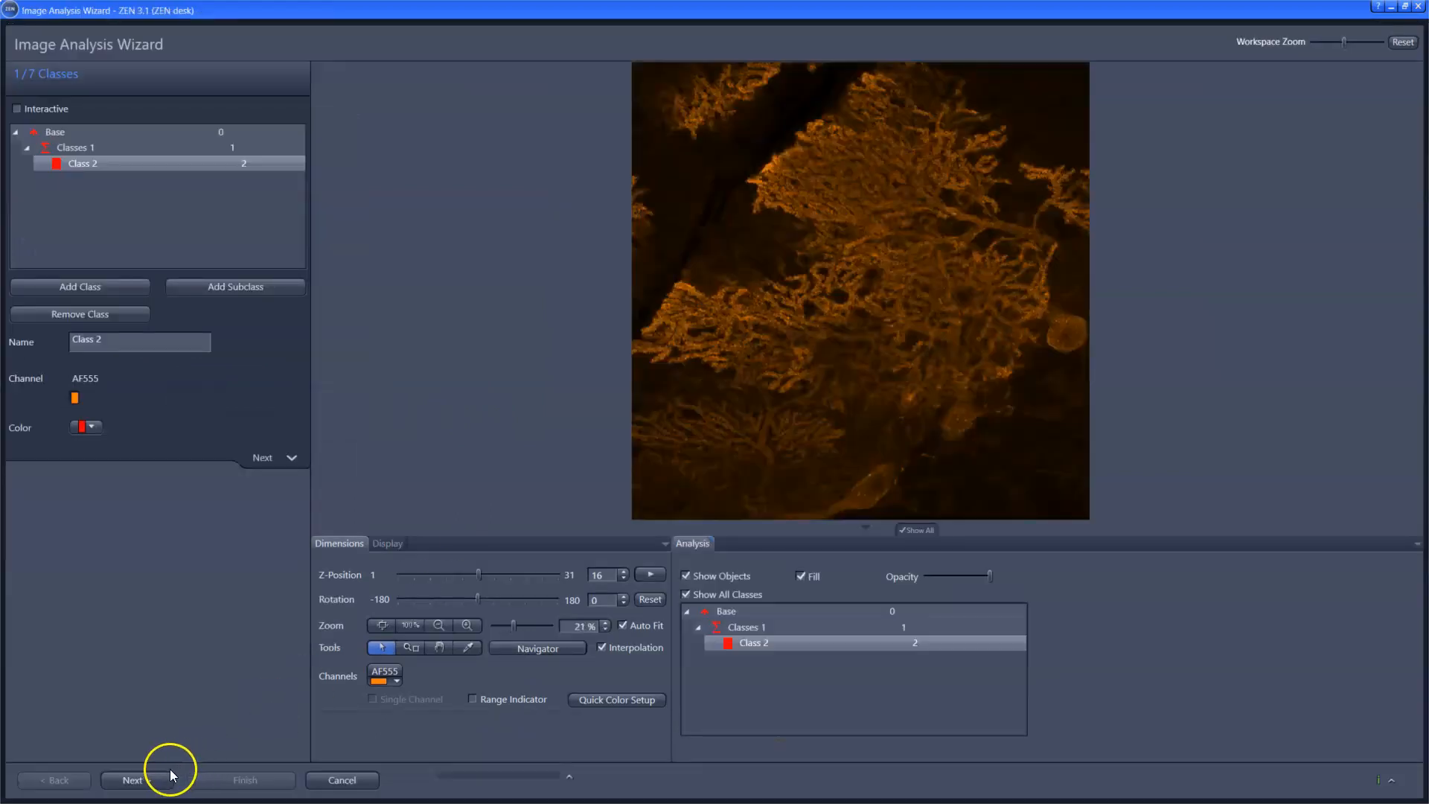
Step: Advance the image analysis setup to automatic segmentation and set Class 2's segmentation method to Intellesis Trainable Class Segmenter
left_click(155, 778)
left_click(154, 778)
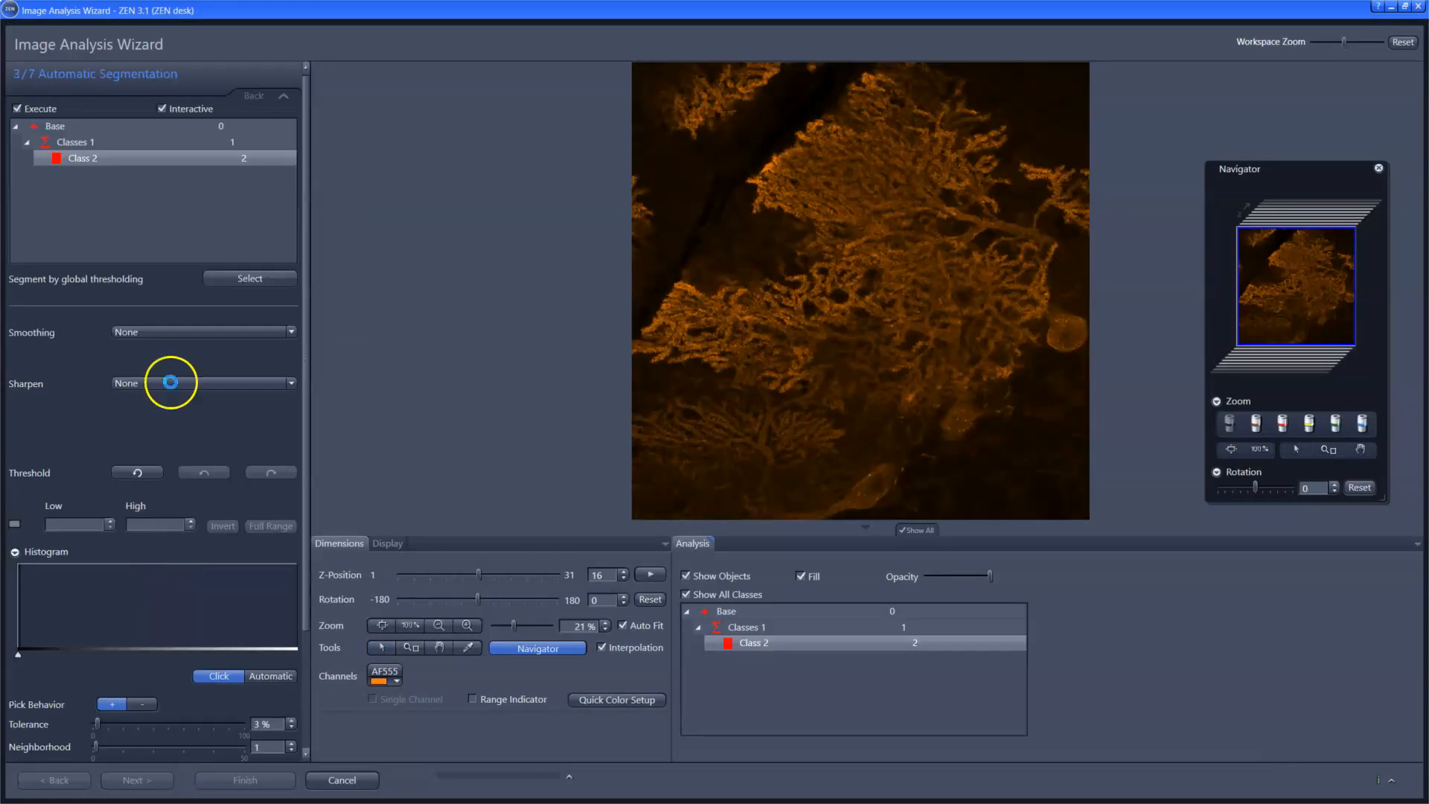
left_click(235, 280)
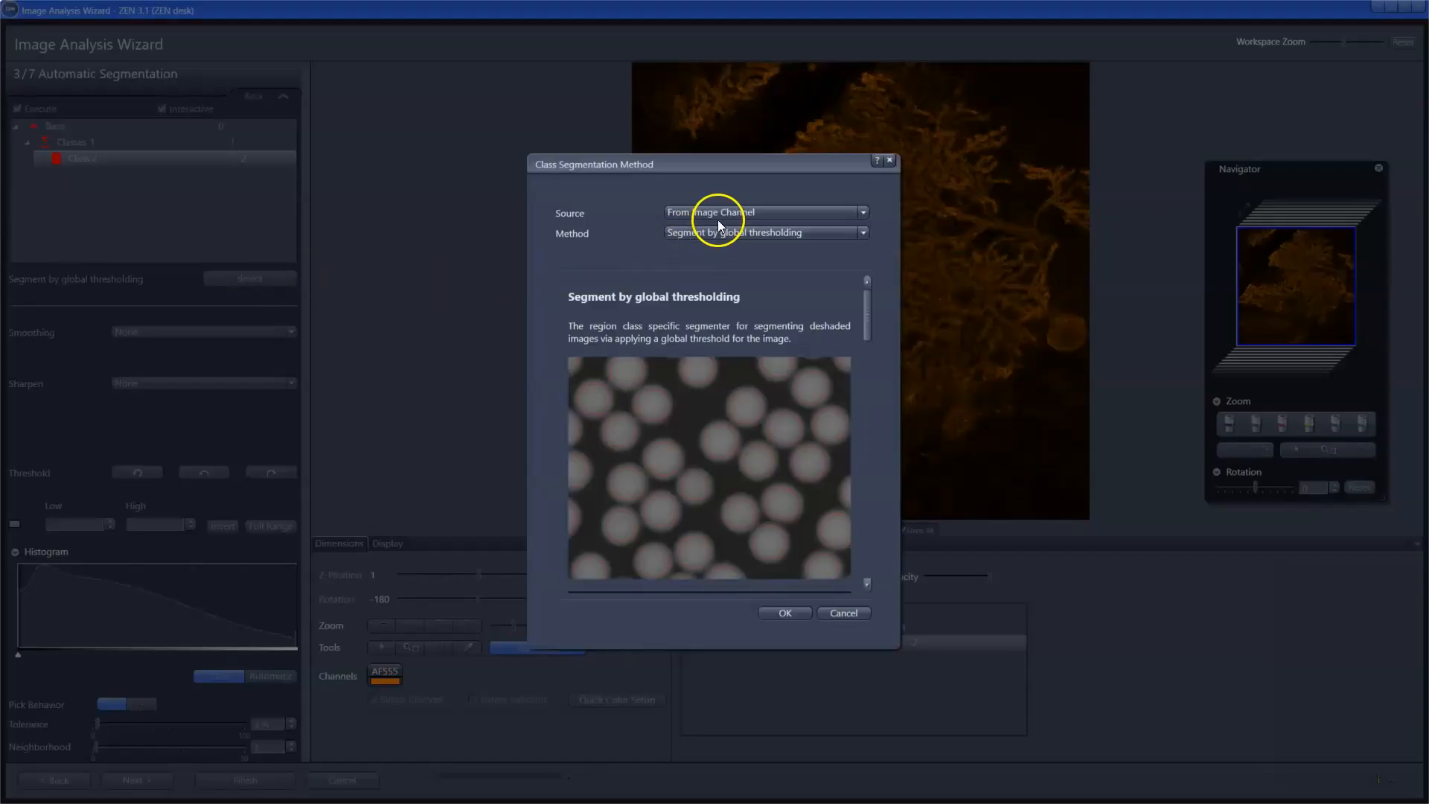
left_click(718, 231)
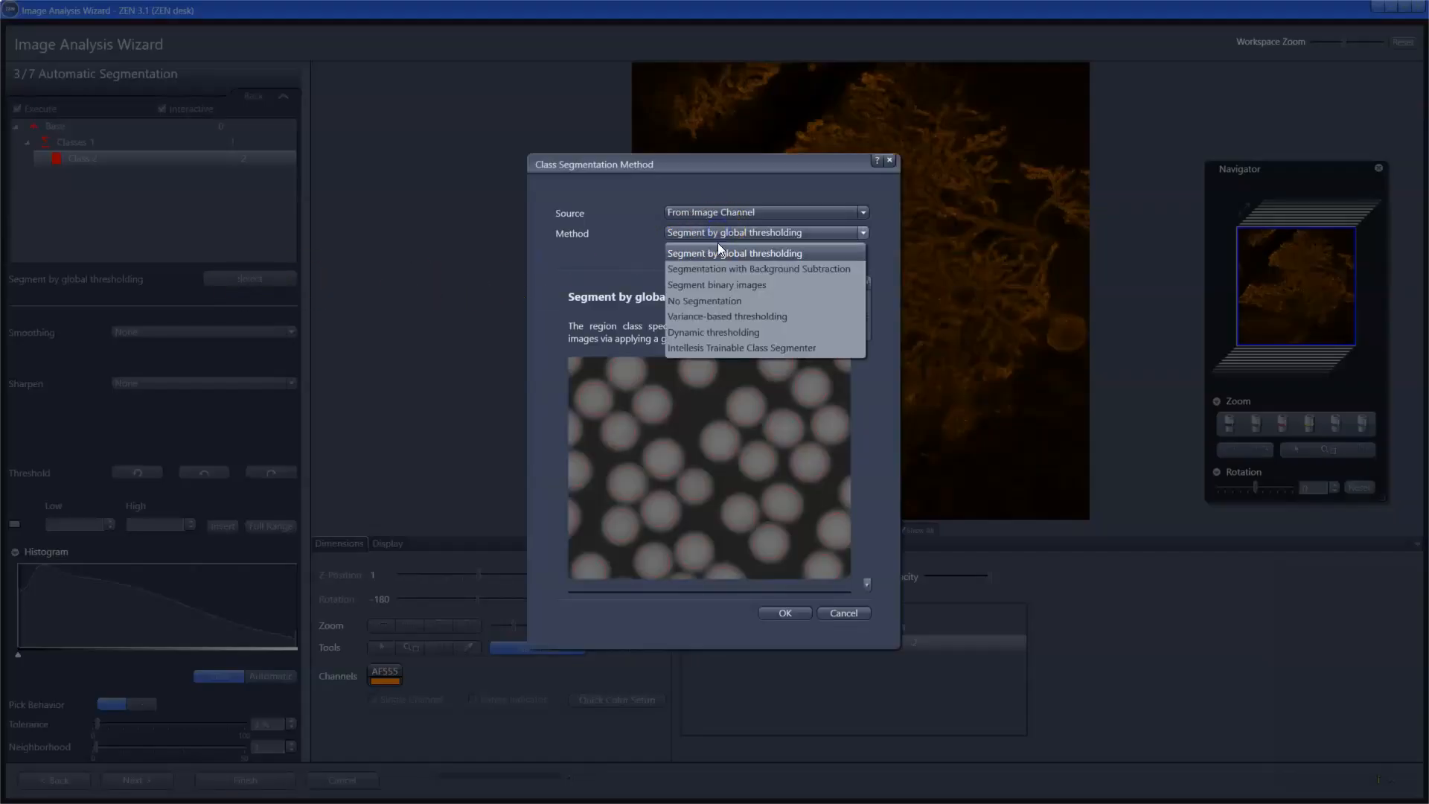
left_click(717, 348)
left_click(784, 615)
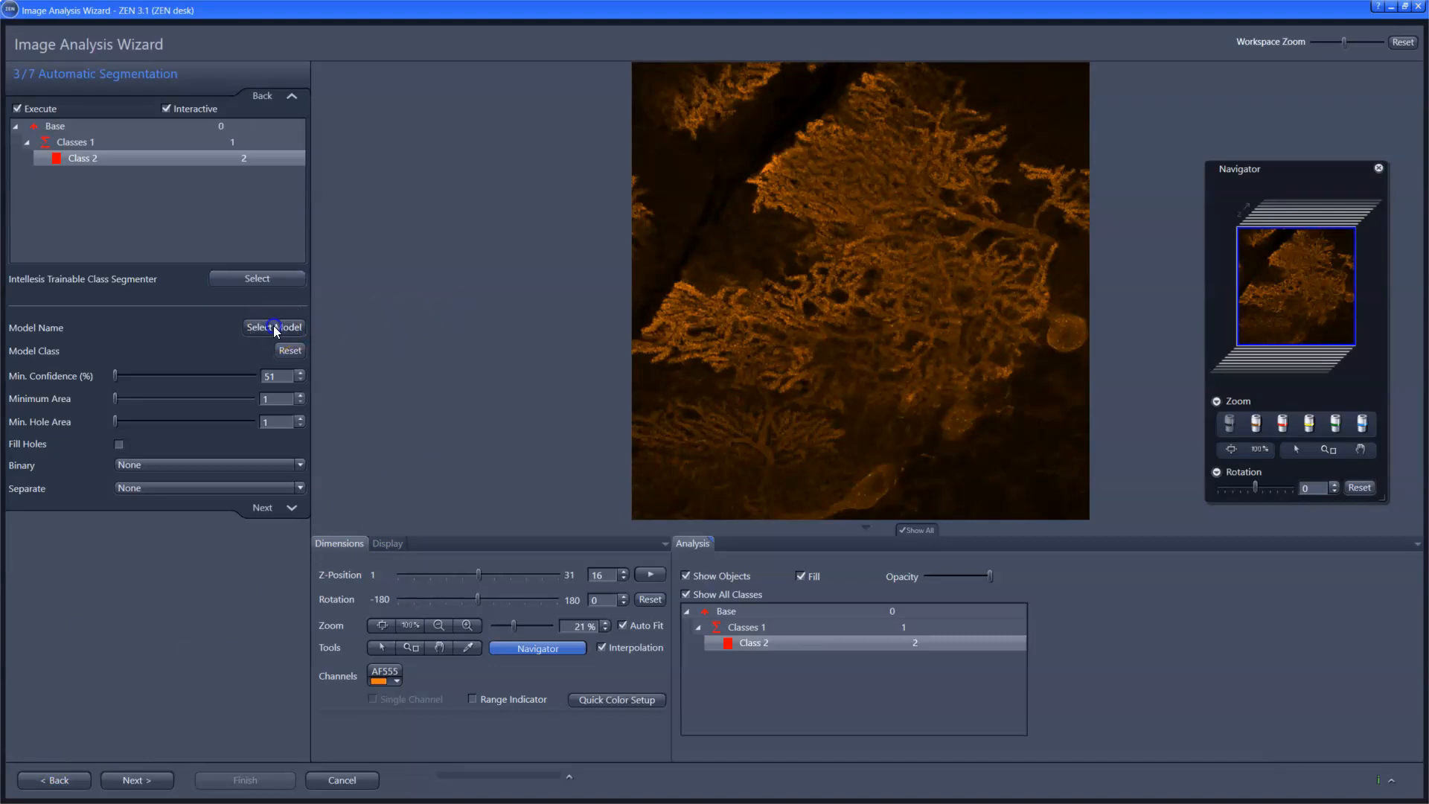
Step: Assign the trained model Spines with the model class Spines to the class segmenter
left_click(709, 381)
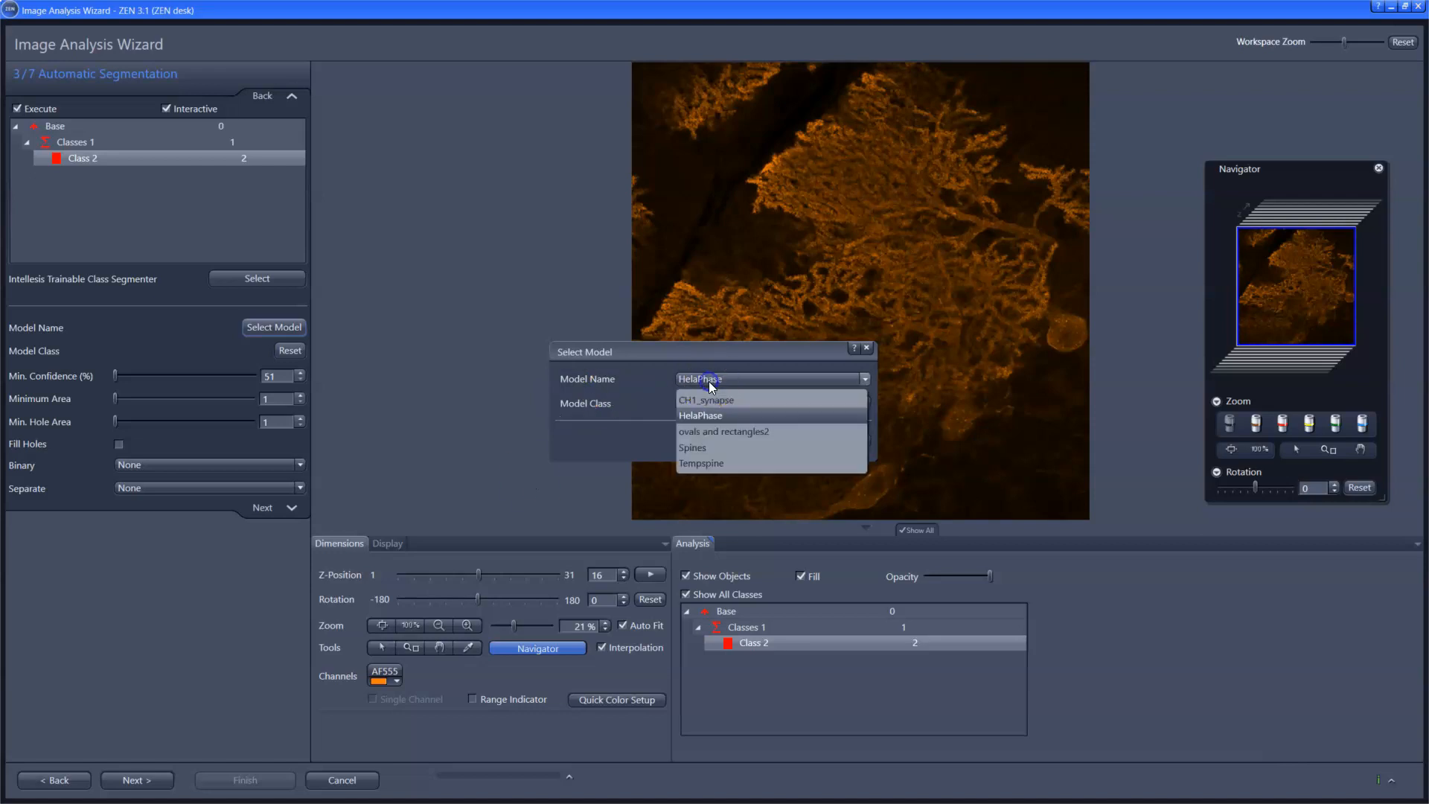
left_click(704, 448)
left_click(704, 403)
left_click(704, 401)
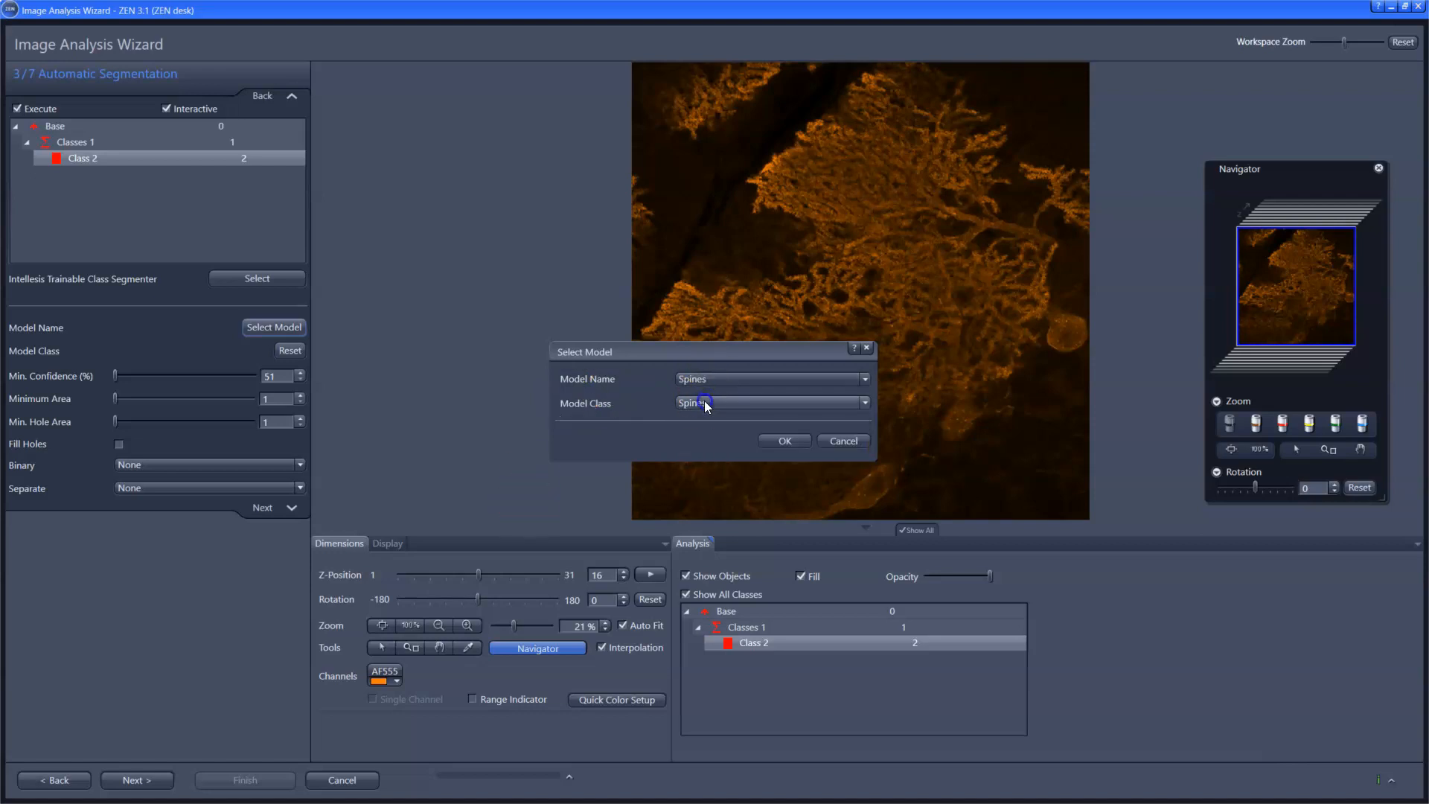
left_click(768, 438)
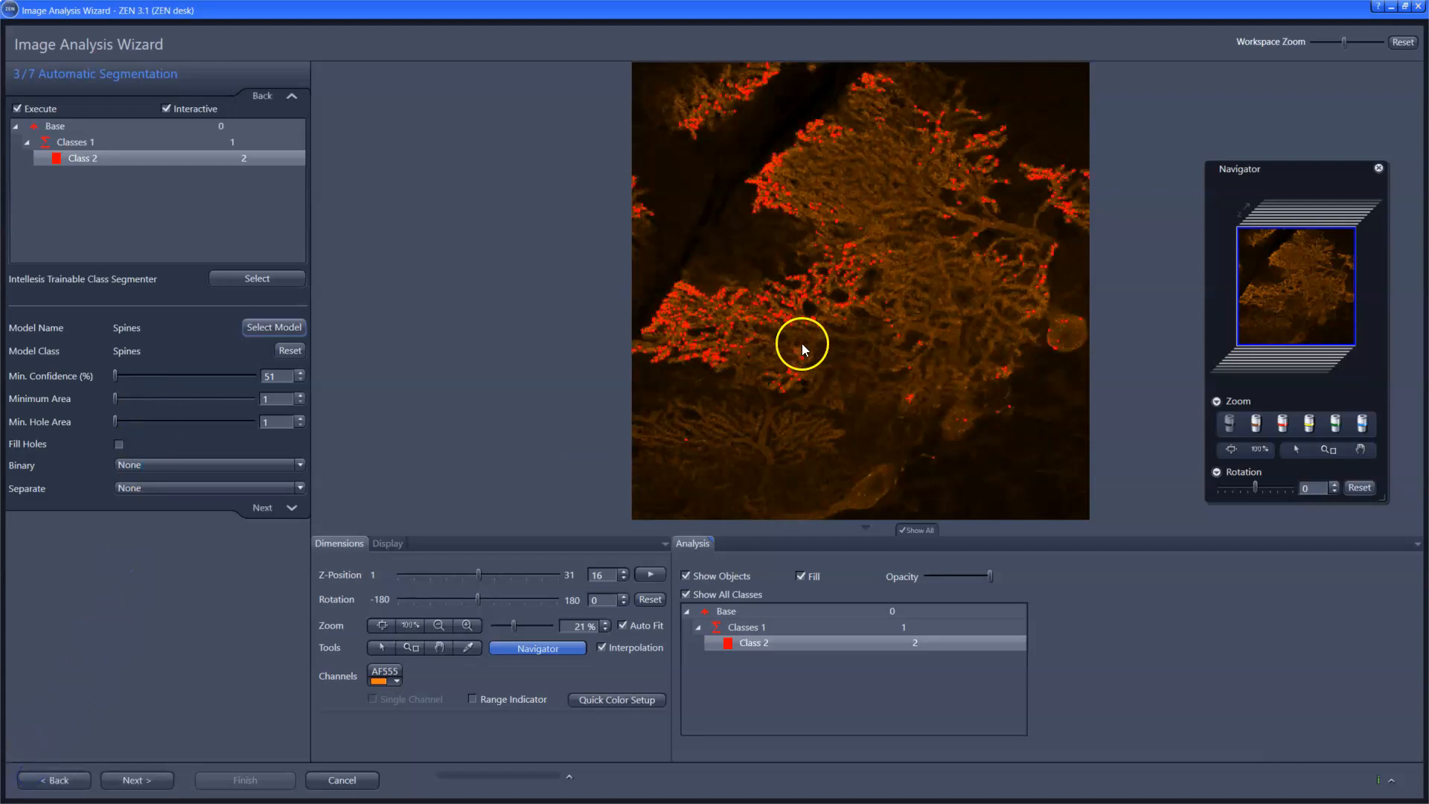
Step: Inspect the spines detected by the model up close and call up context help for the Binary option
scroll(842, 286, "up", 5)
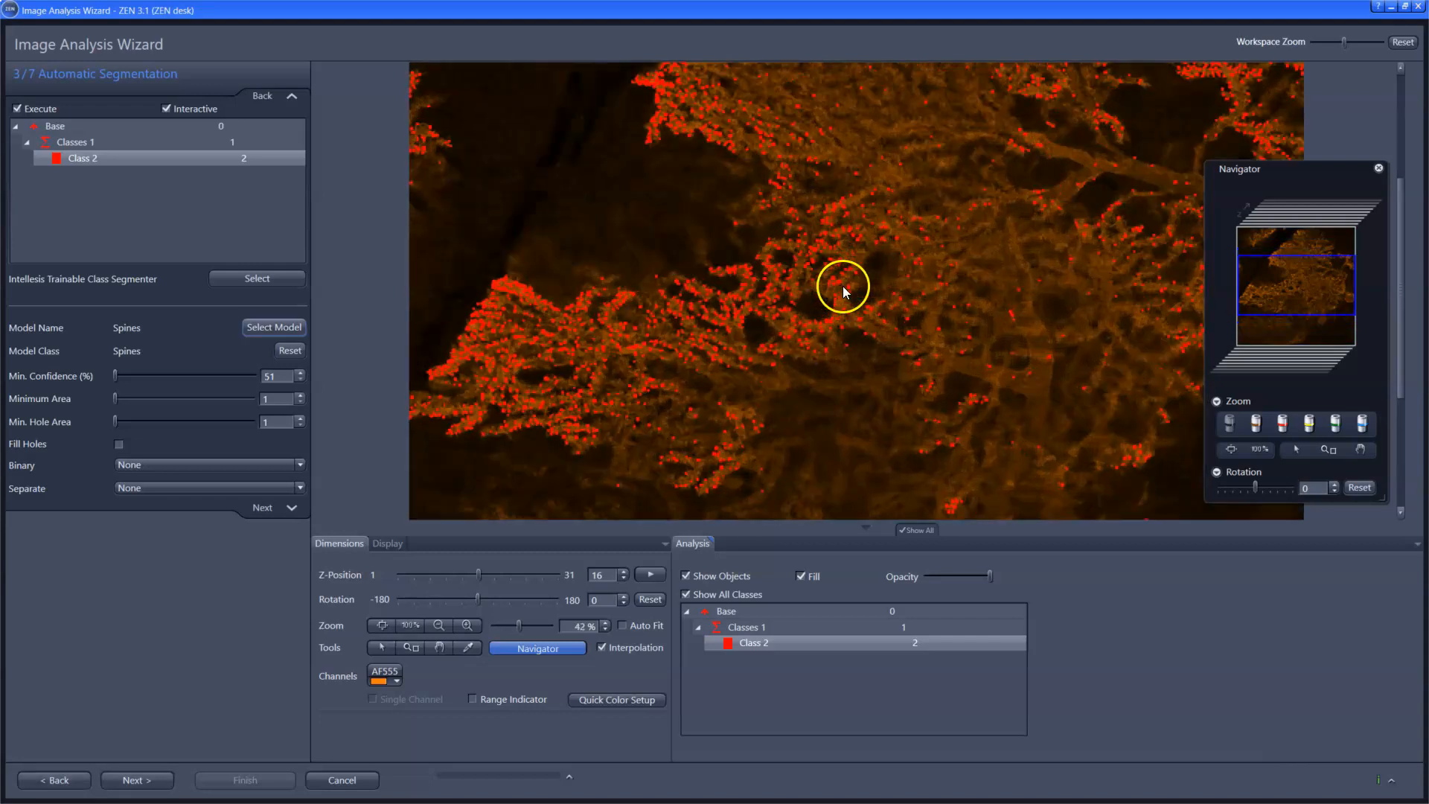
scroll(842, 286, "up", 1)
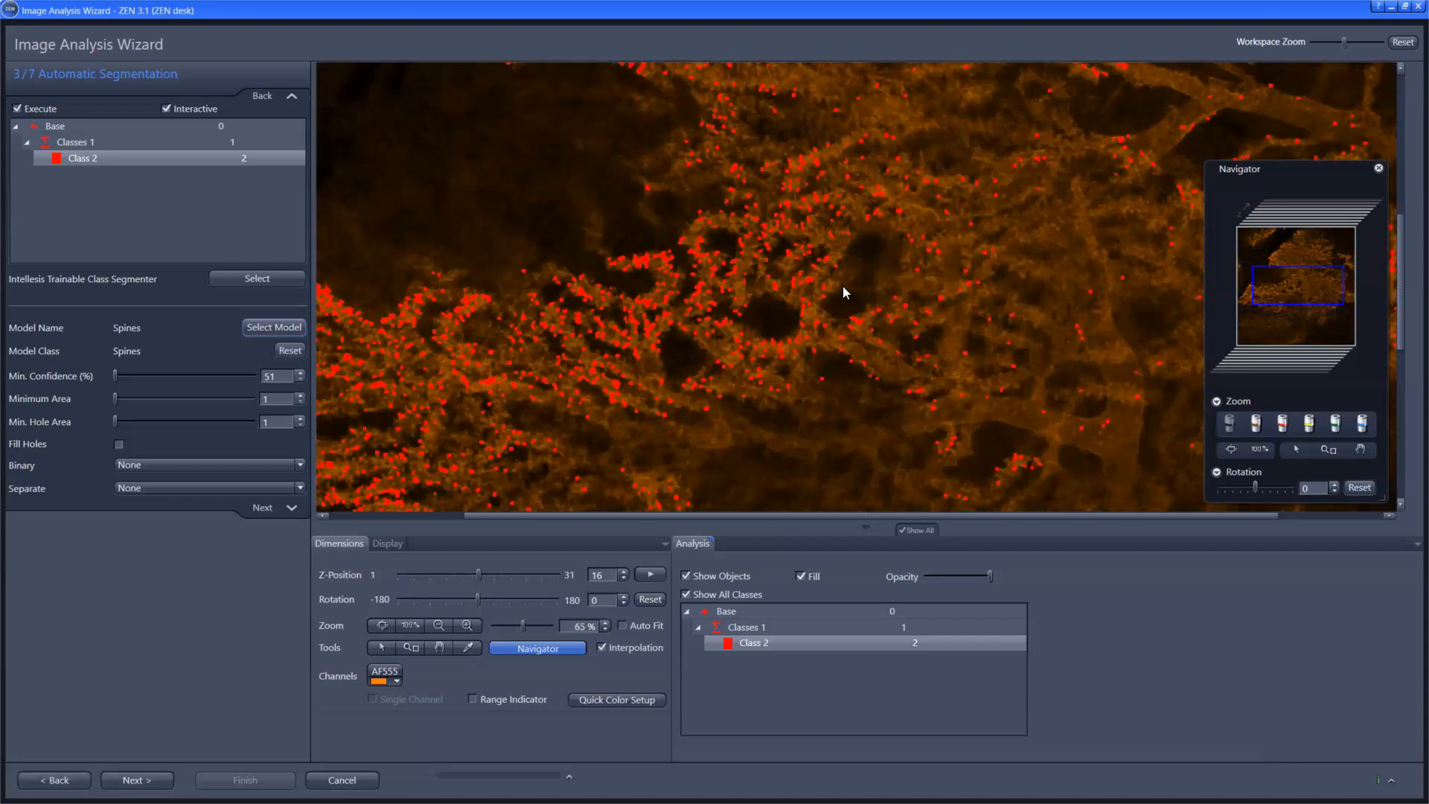
left_click(1377, 7)
left_click(249, 459)
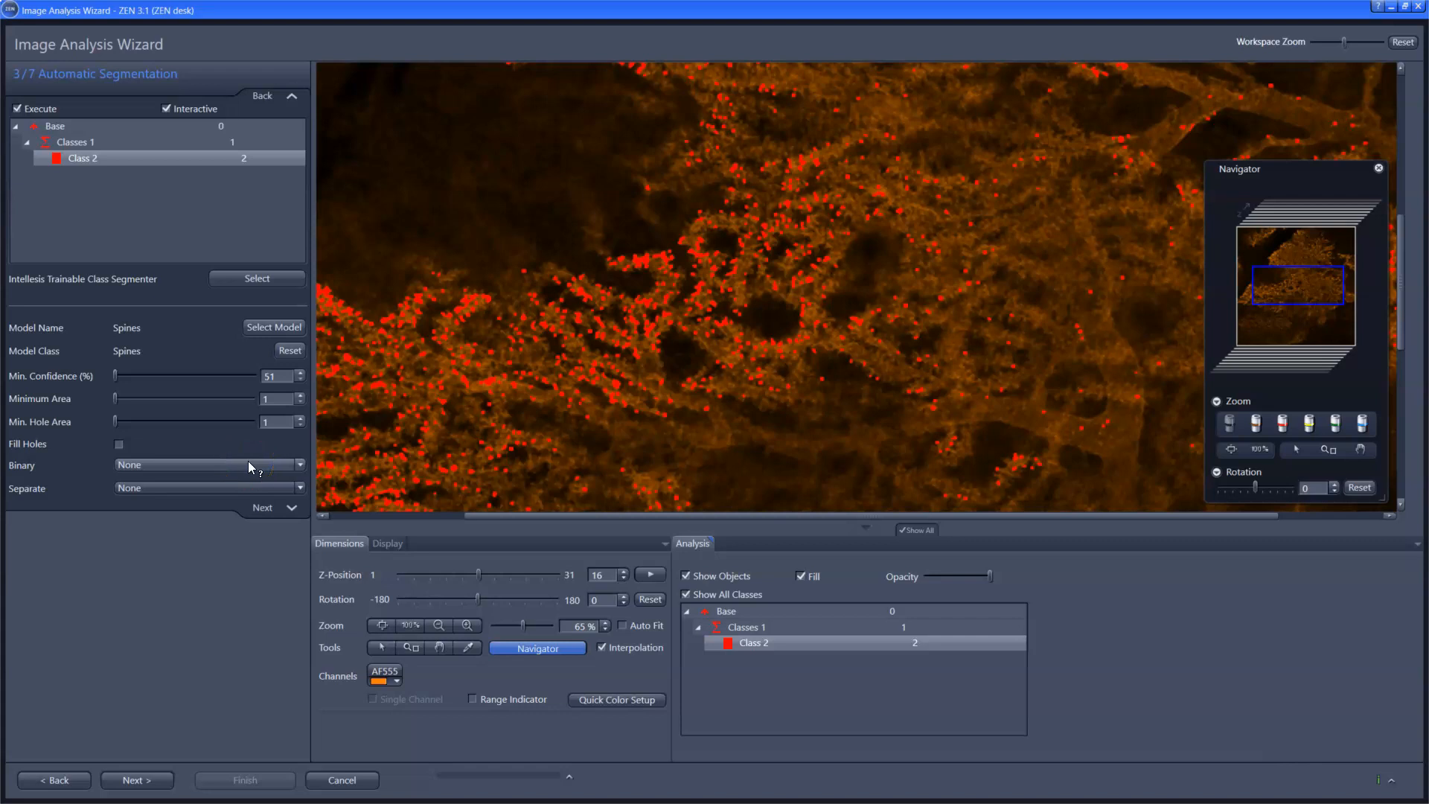
left_click(28, 778)
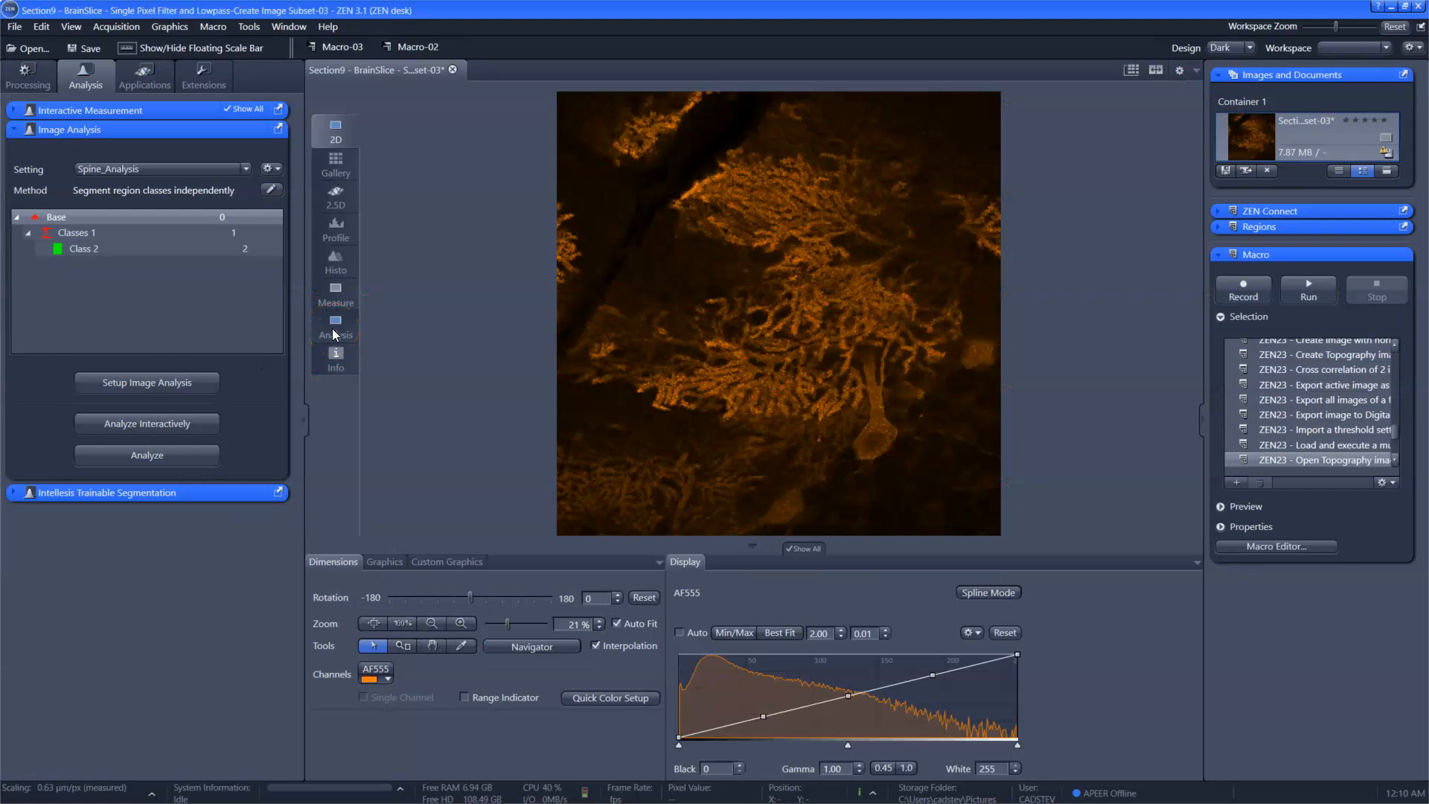
Step: Show the analysis results of Classes 1 for the image subset and create concatenated data tables for all classes
left_click(335, 328)
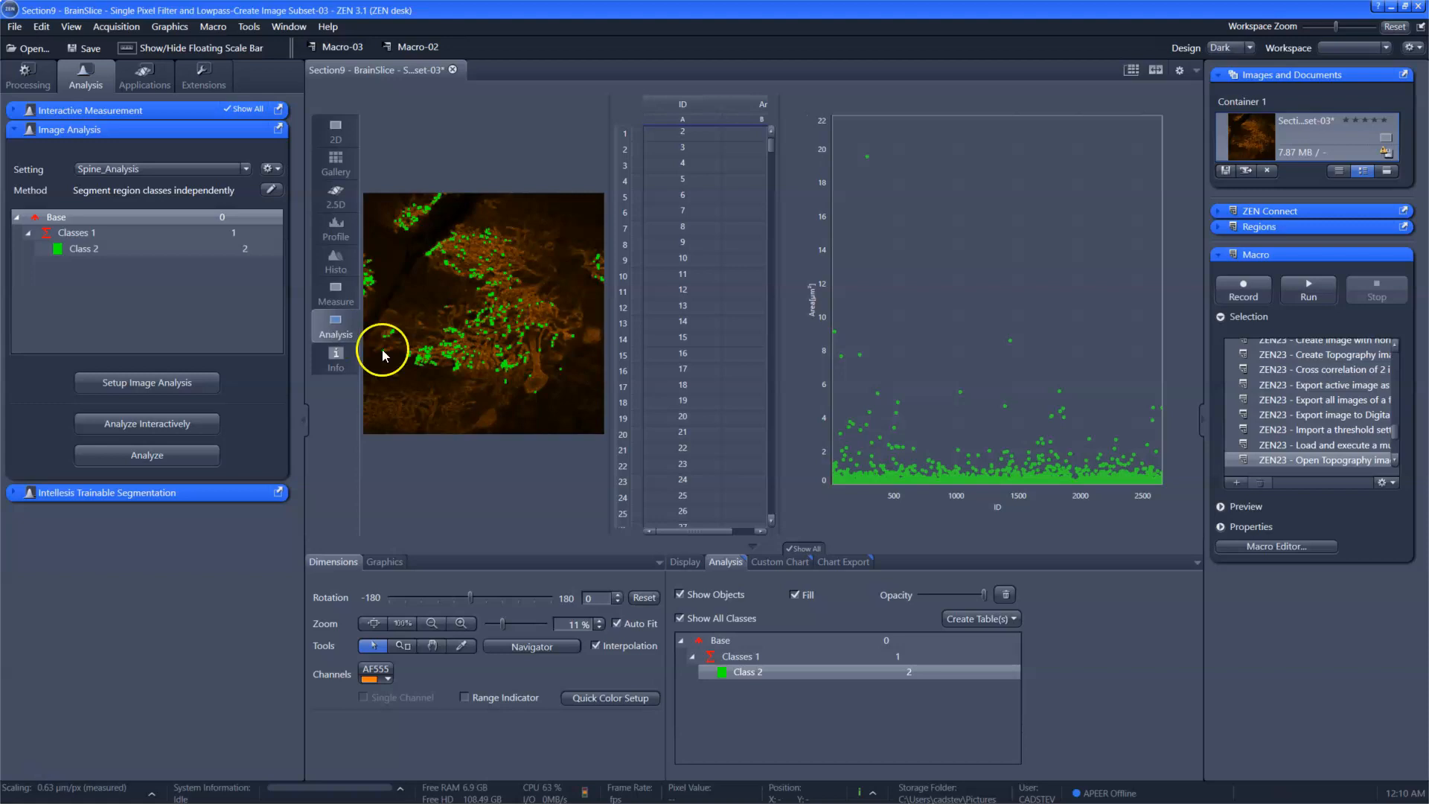
left_click(741, 658)
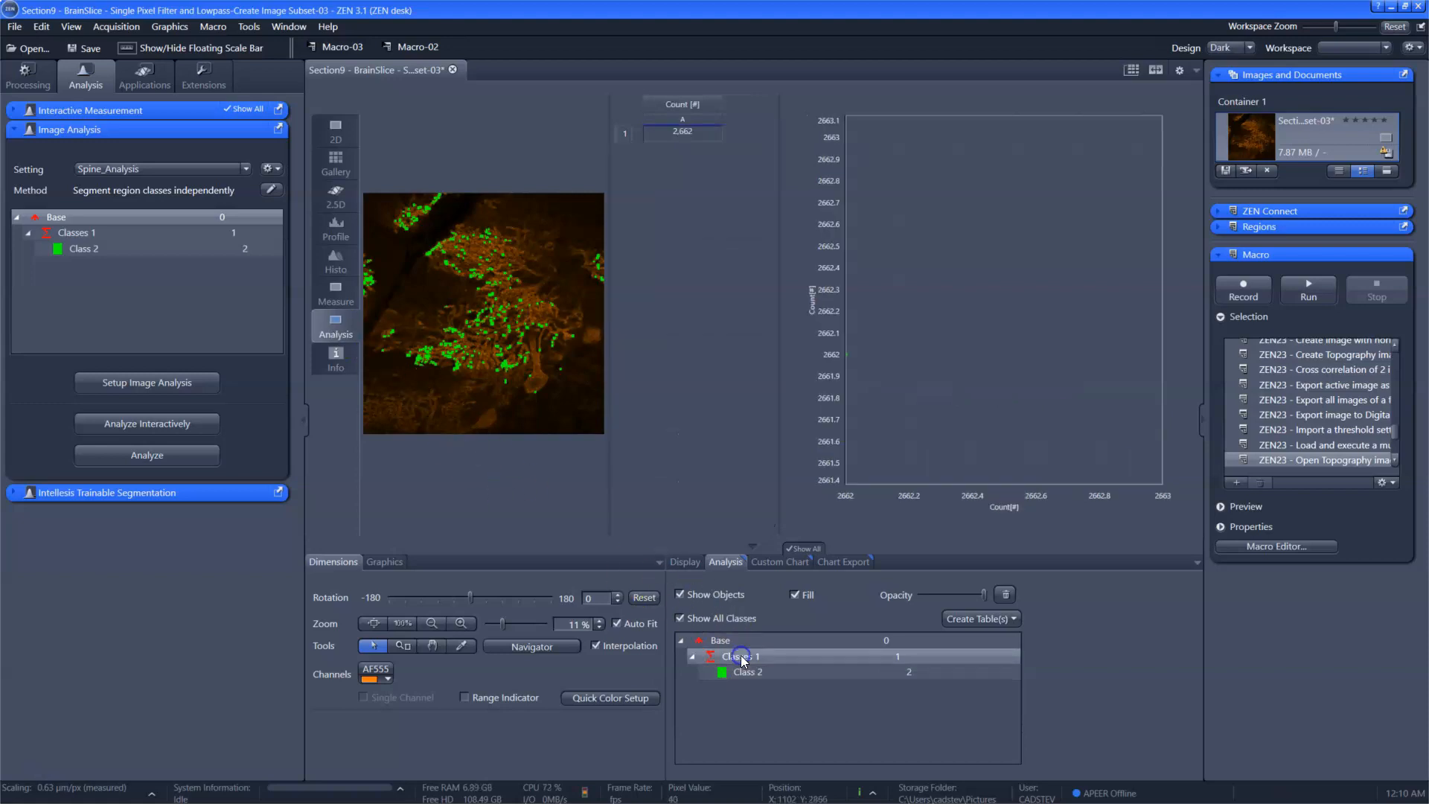
left_click(1011, 619)
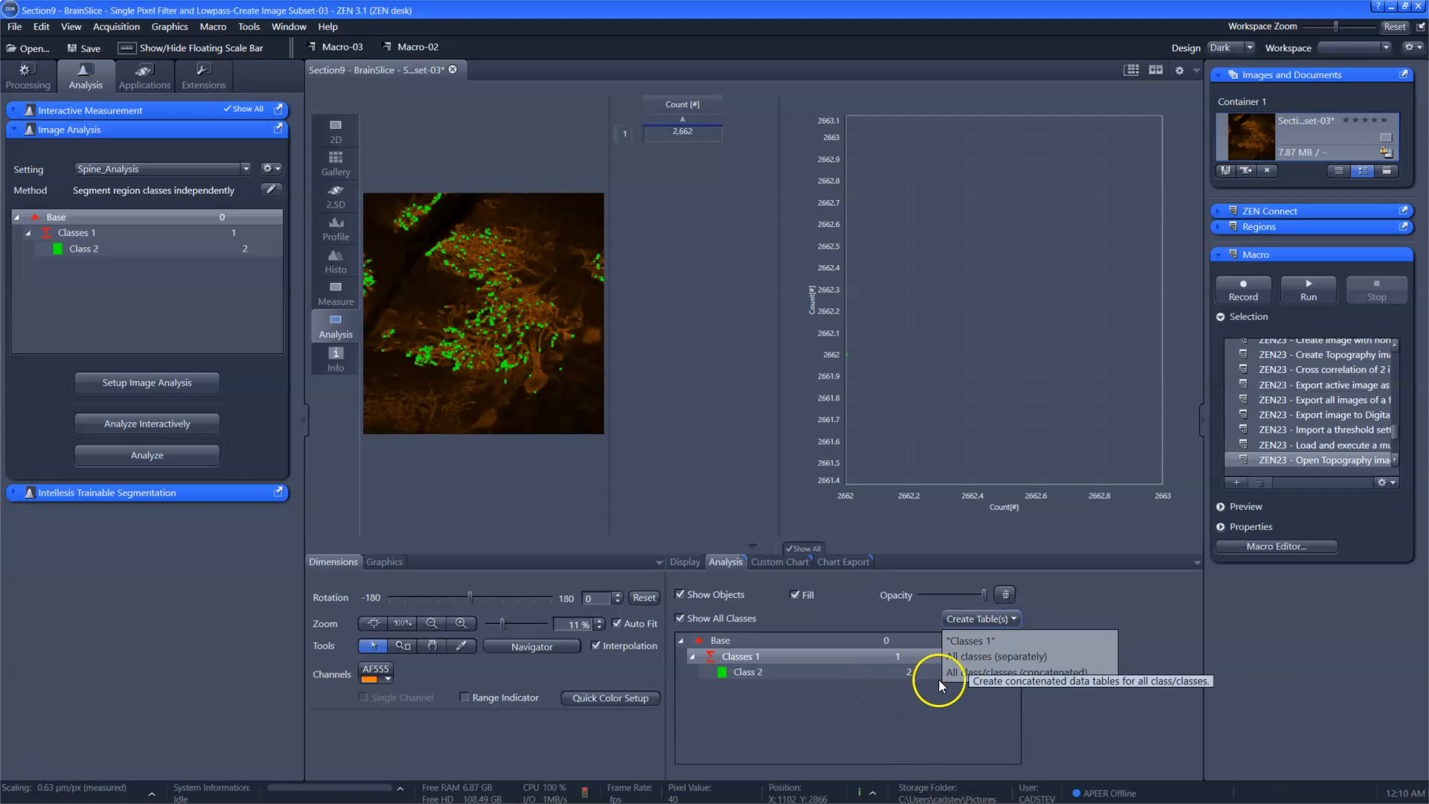
left_click(989, 670)
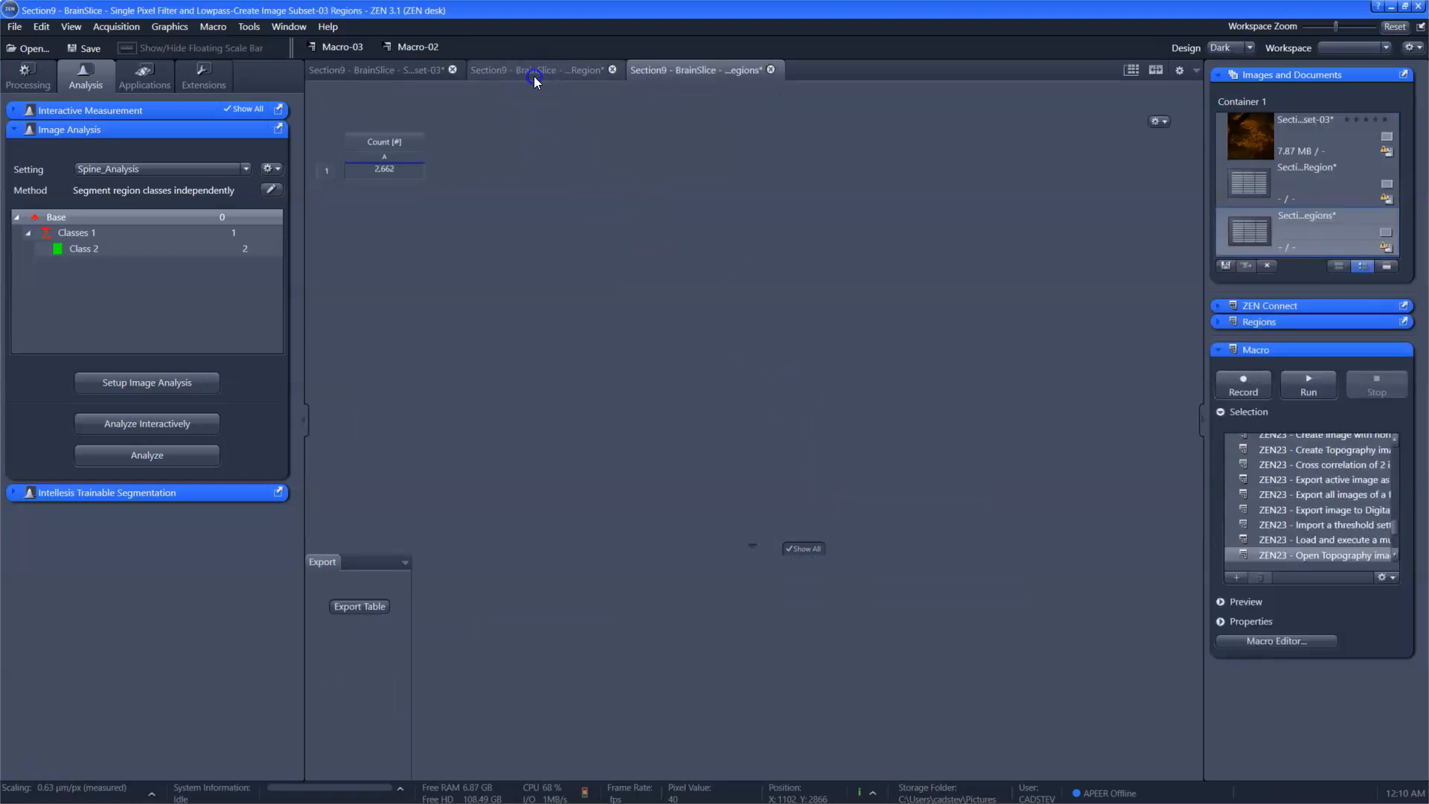
Step: Check the table of individual region areas and return to an enlarged 2D view of the image subset
left_click(533, 76)
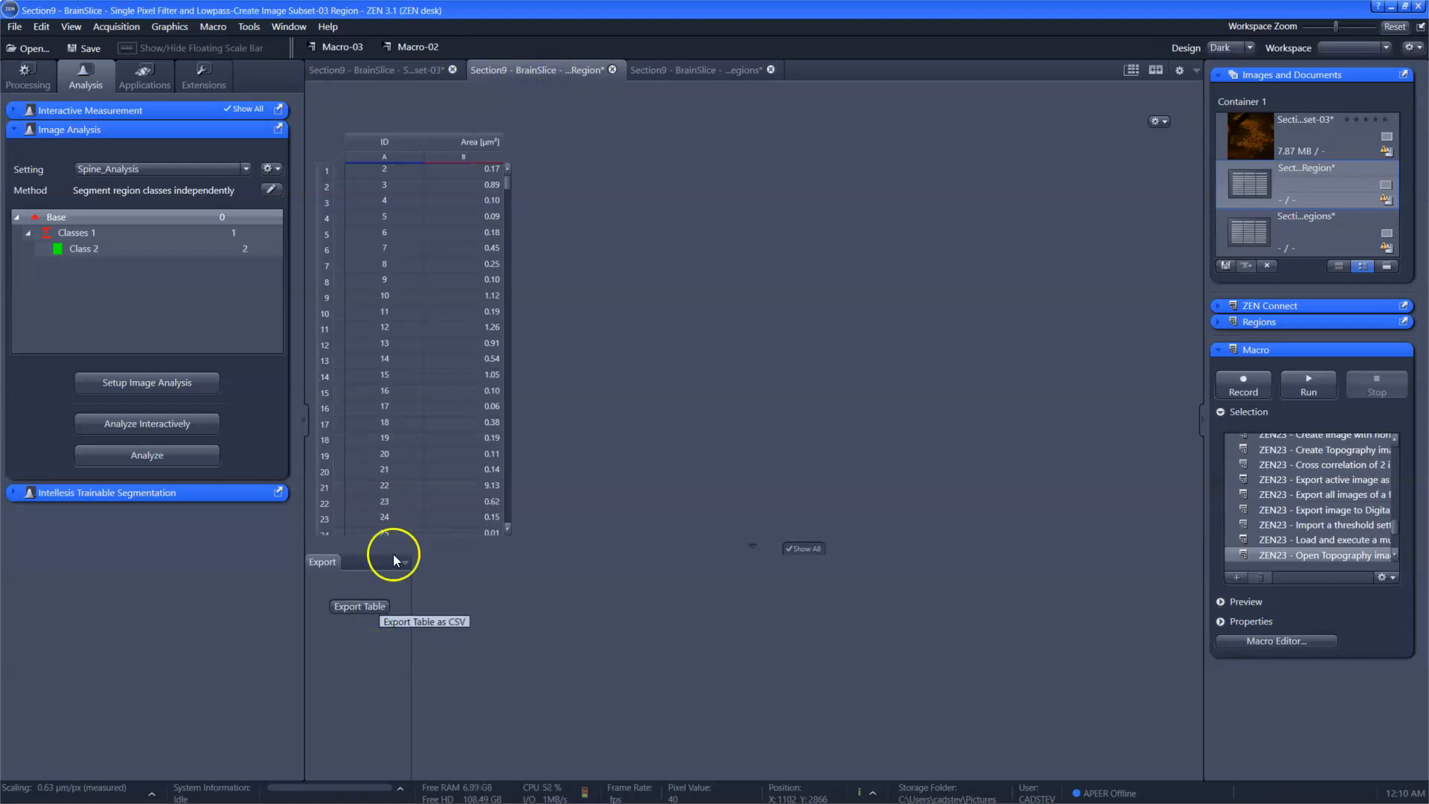
left_click(407, 72)
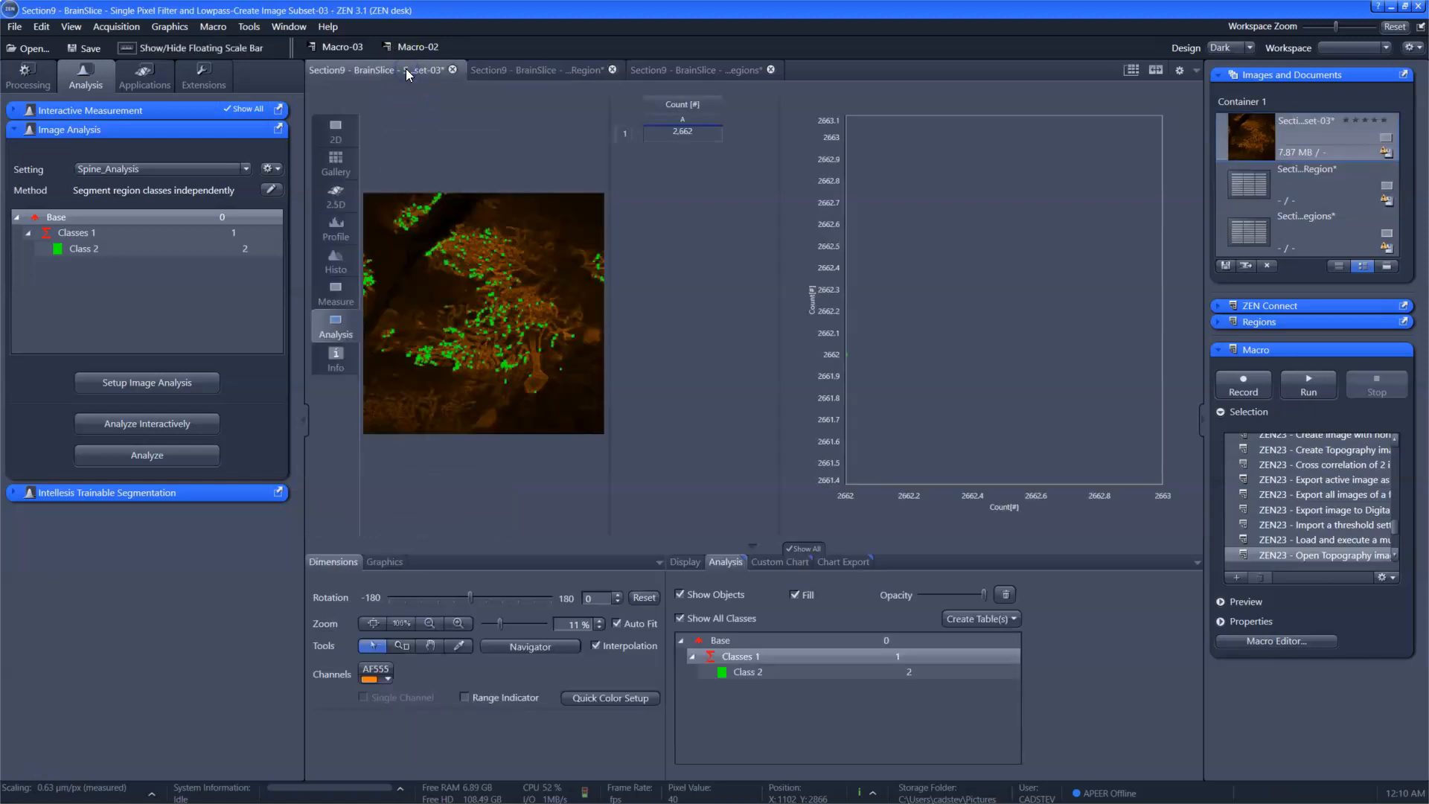
left_click(350, 136)
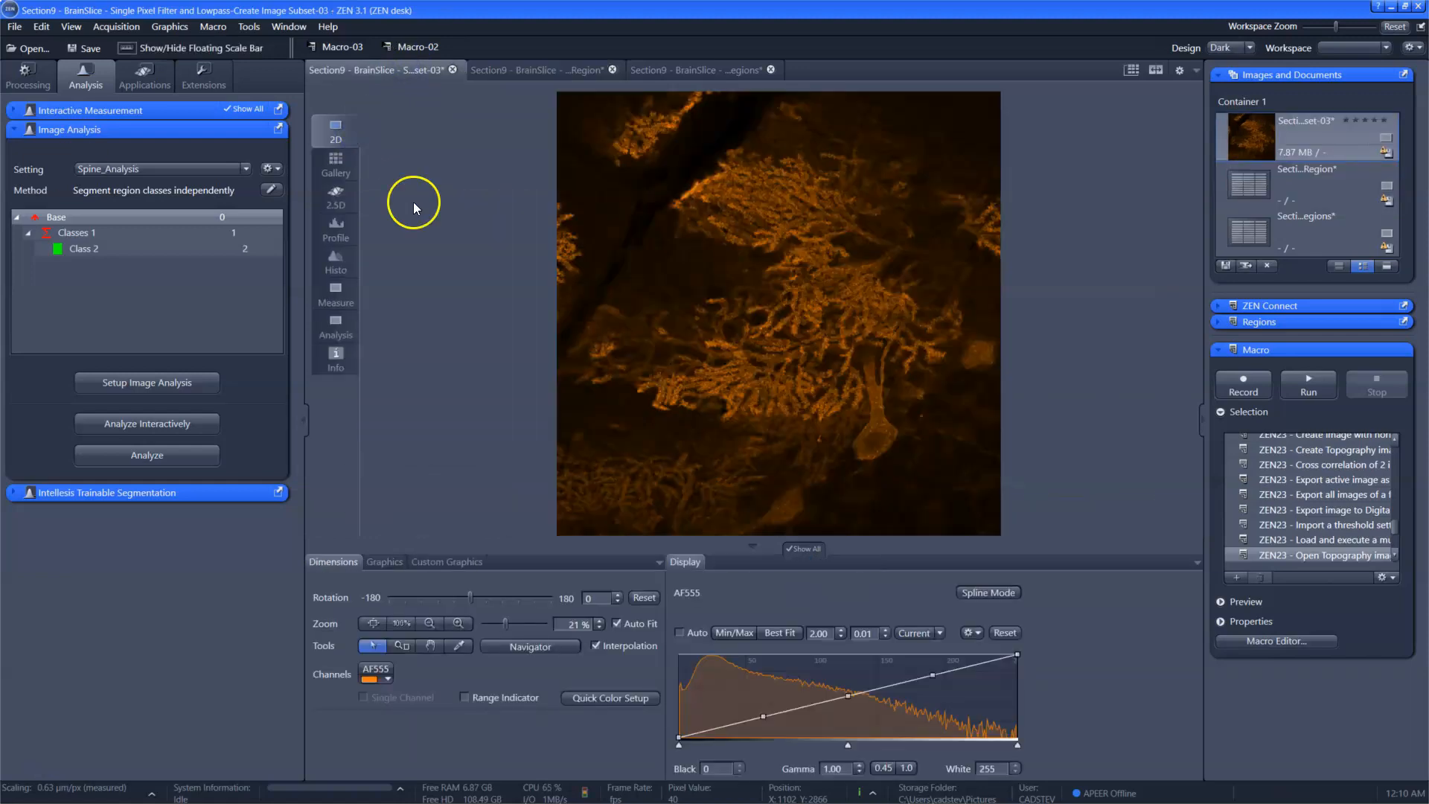
scroll(820, 353, "up", 2)
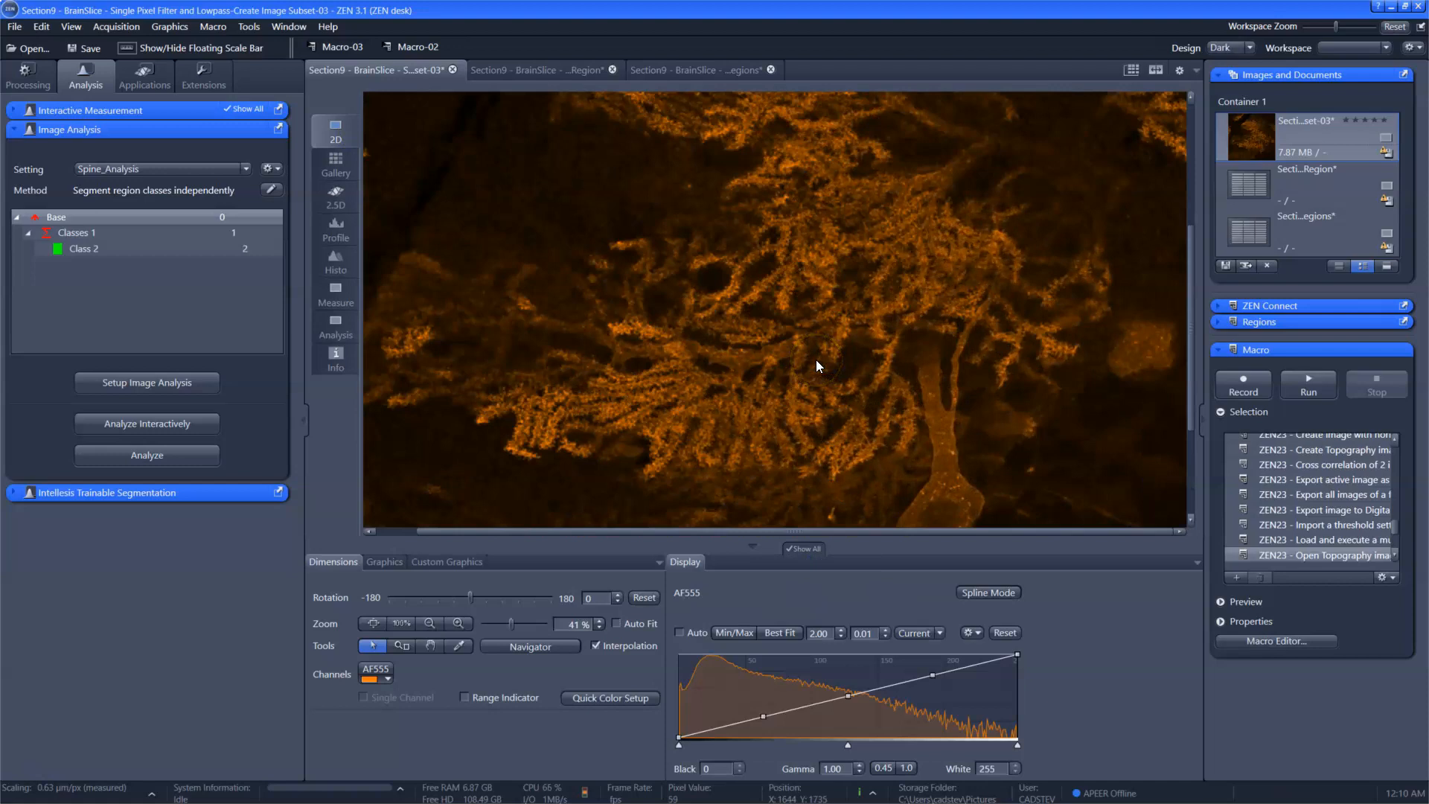